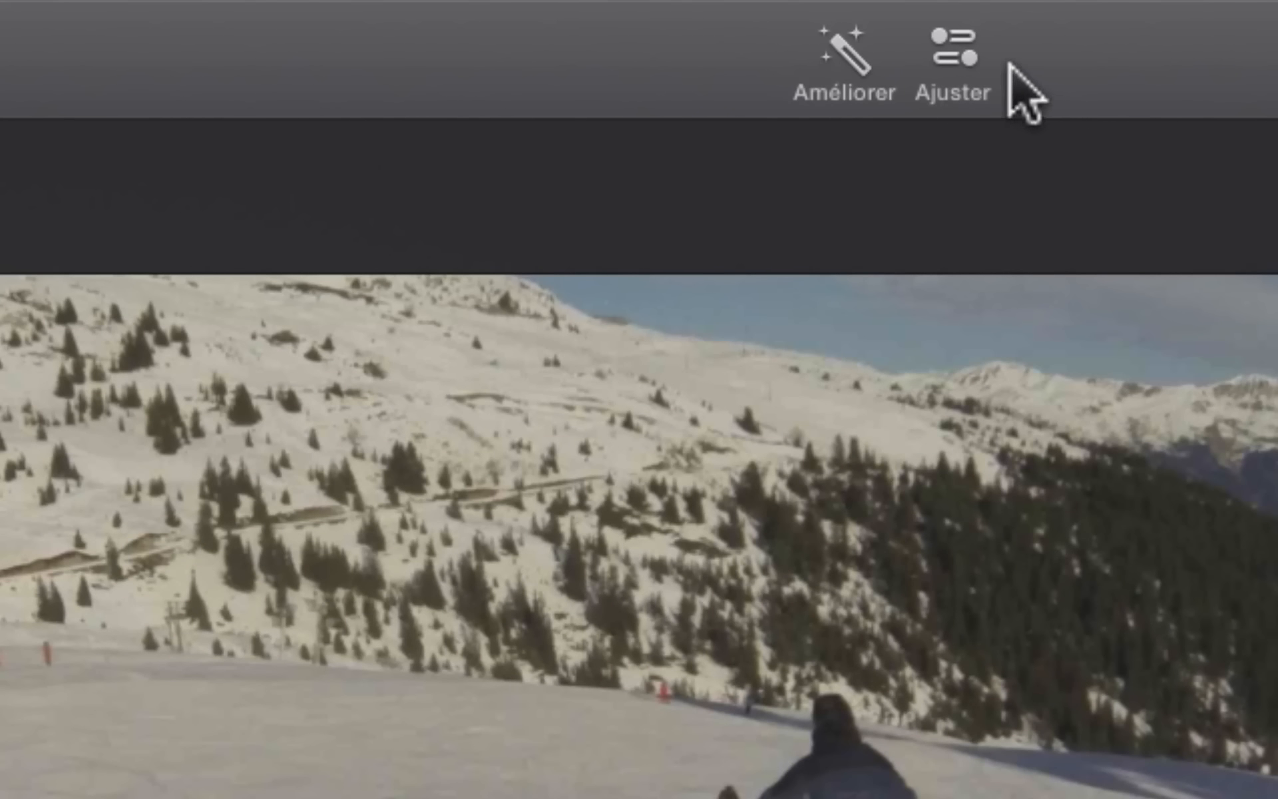
- Display the duration information of the timeline clip starting at 1.7m
click(958, 76)
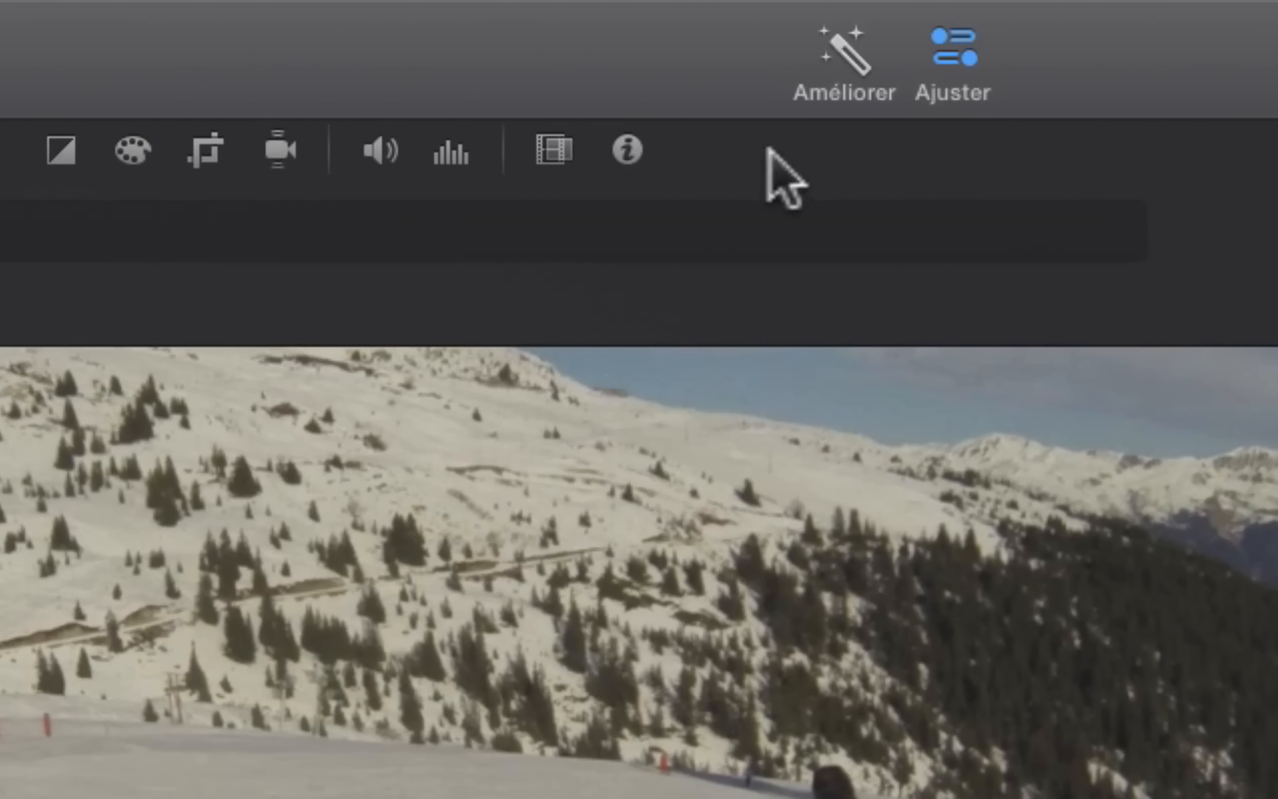
click(631, 147)
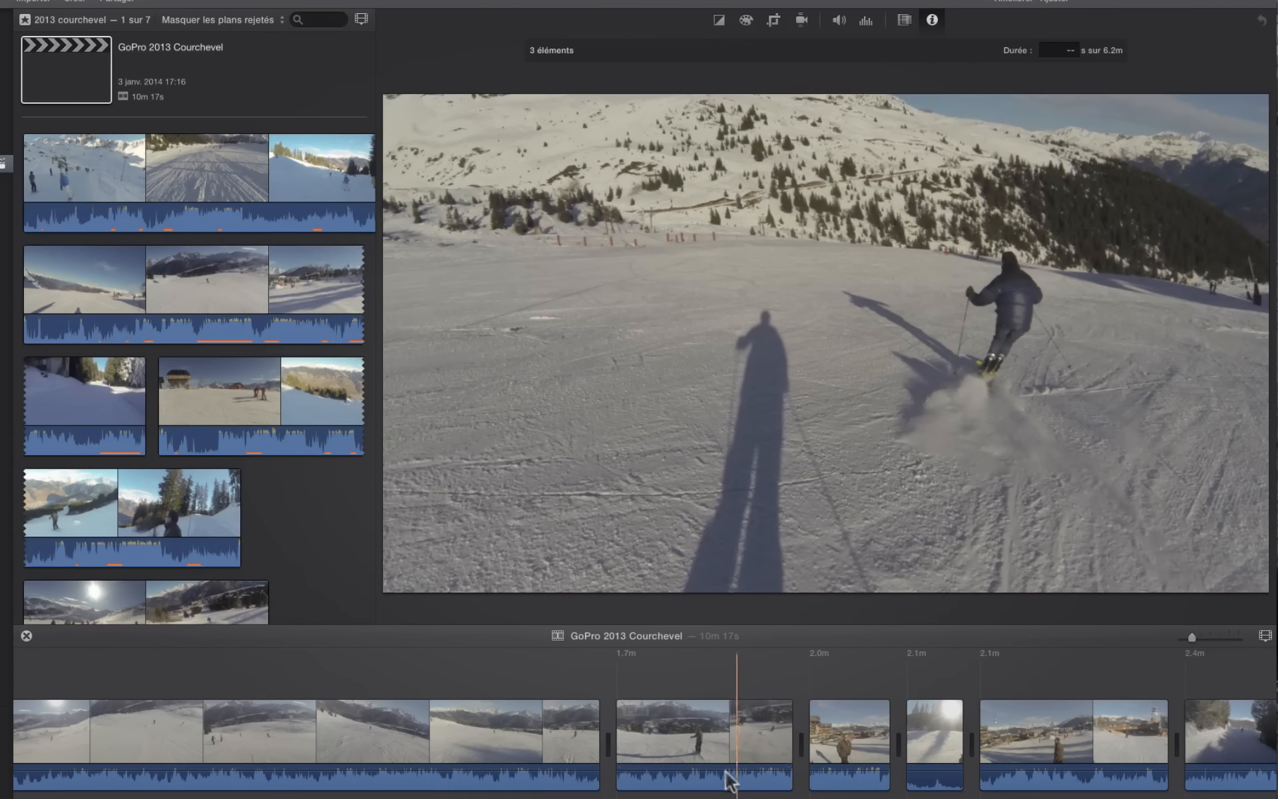
click(710, 749)
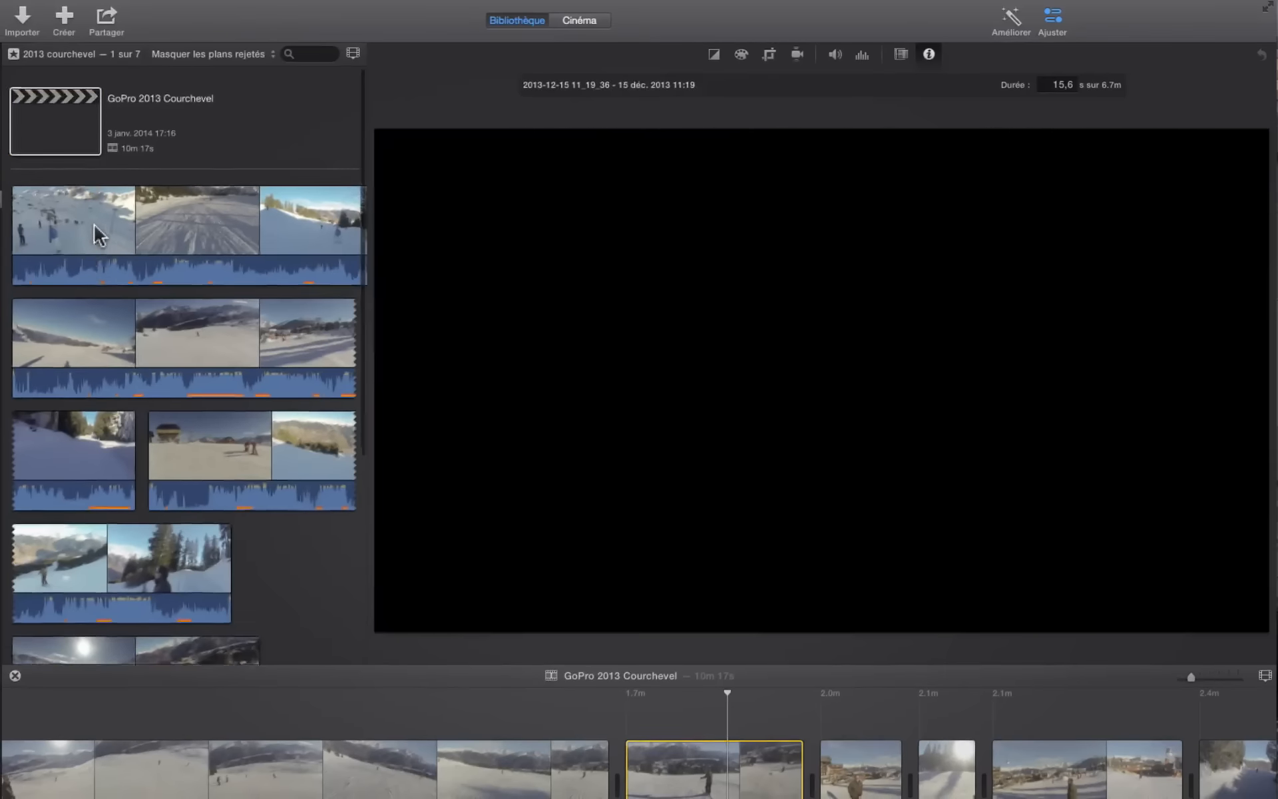
- In the GoPro 2013 Courchevel movie's settings, set the default clip duration to 4.0 s and adjust the transition duration
click(76, 142)
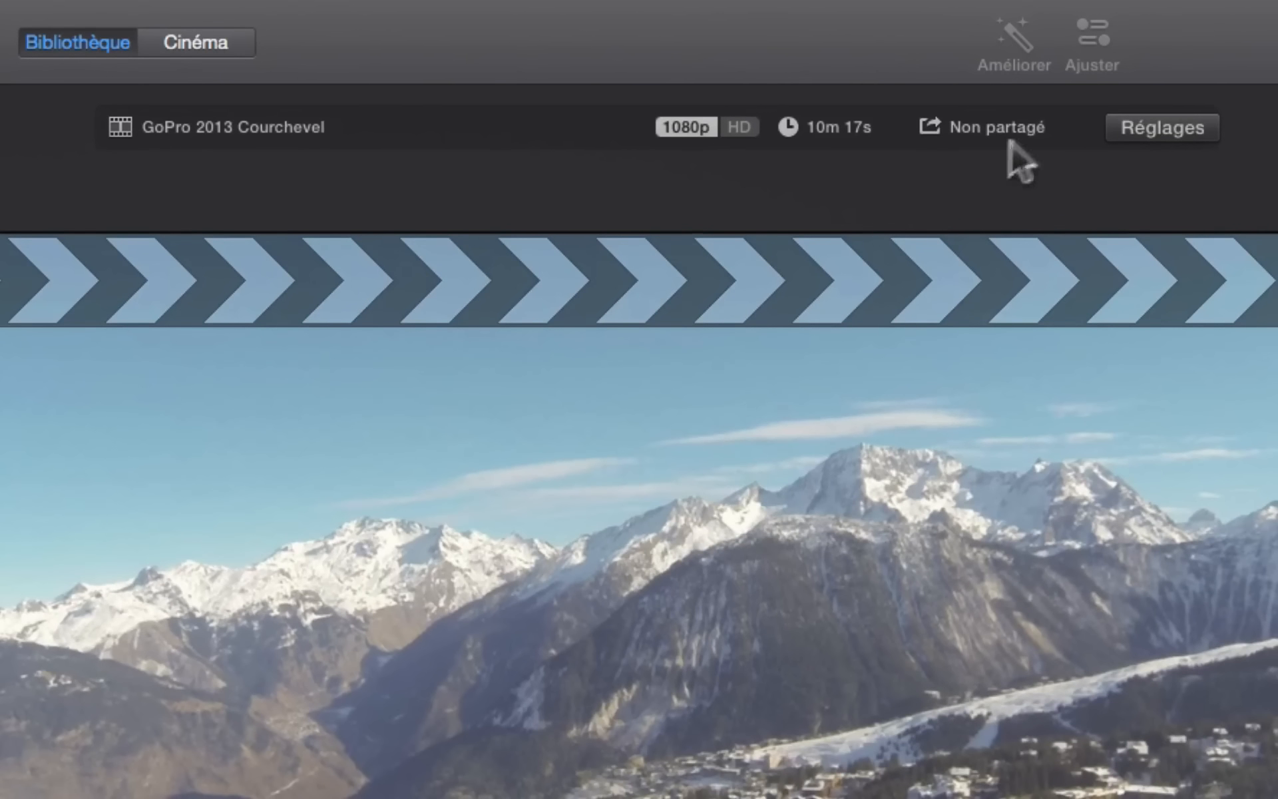
click(1172, 123)
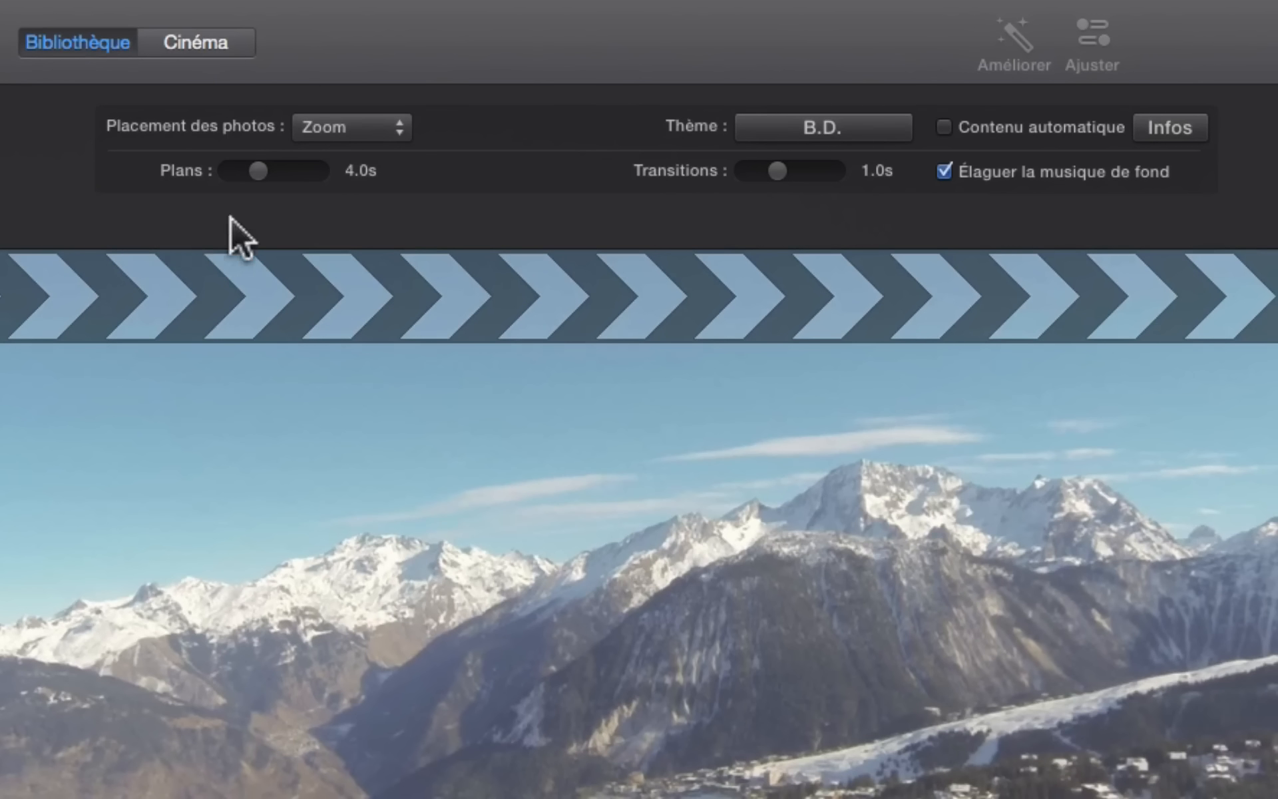
mouse_move(256, 163)
mouse_down()
mouse_move(224, 168)
mouse_move(325, 177)
mouse_move(258, 171)
mouse_up()
click(258, 171)
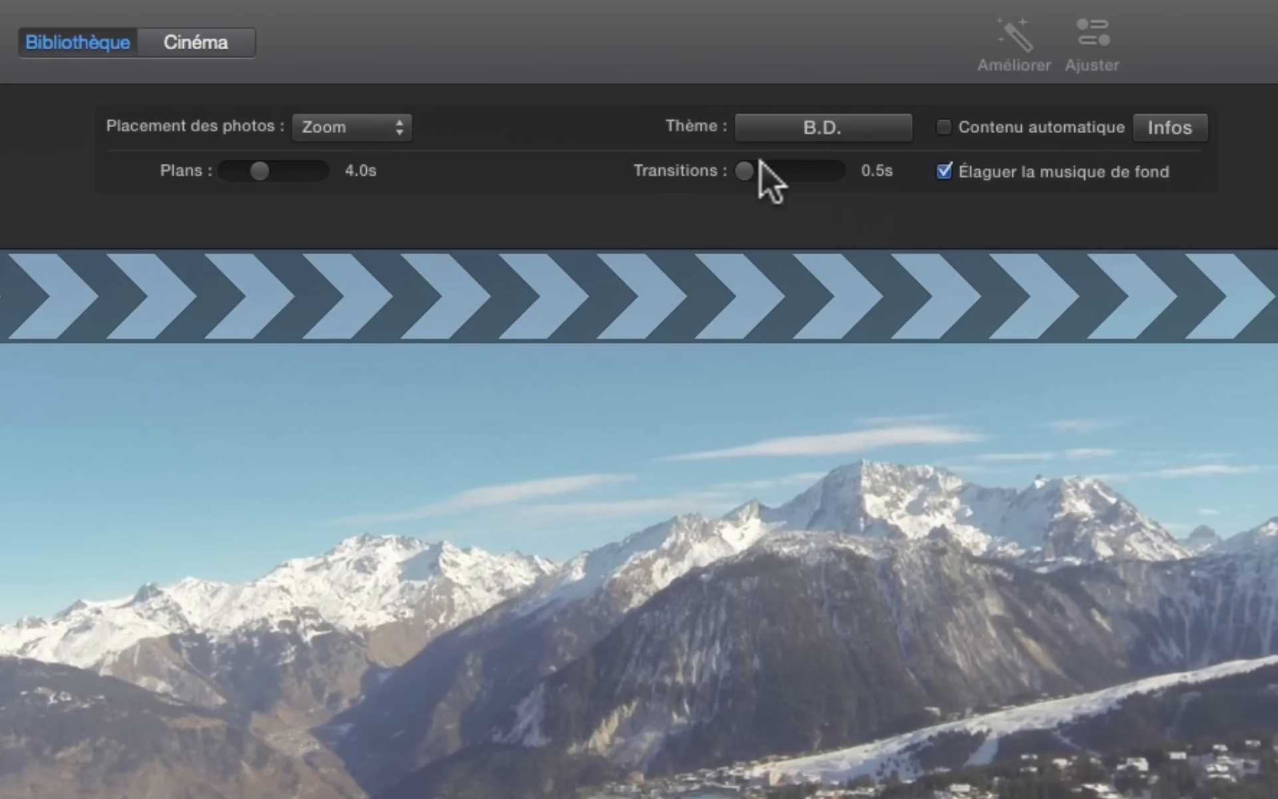
drag(747, 165, 774, 186)
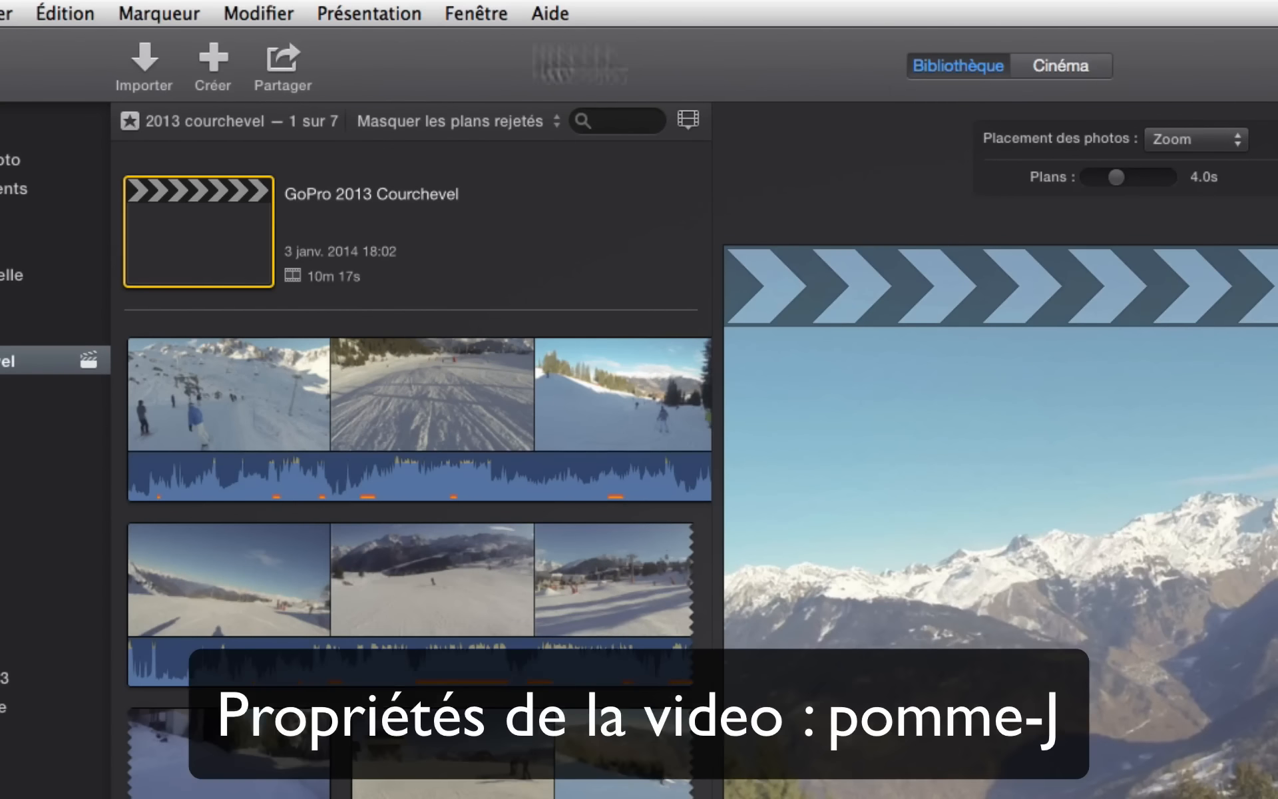
- Display the video properties of the GoPro 2013 Courchevel movie
click(476, 13)
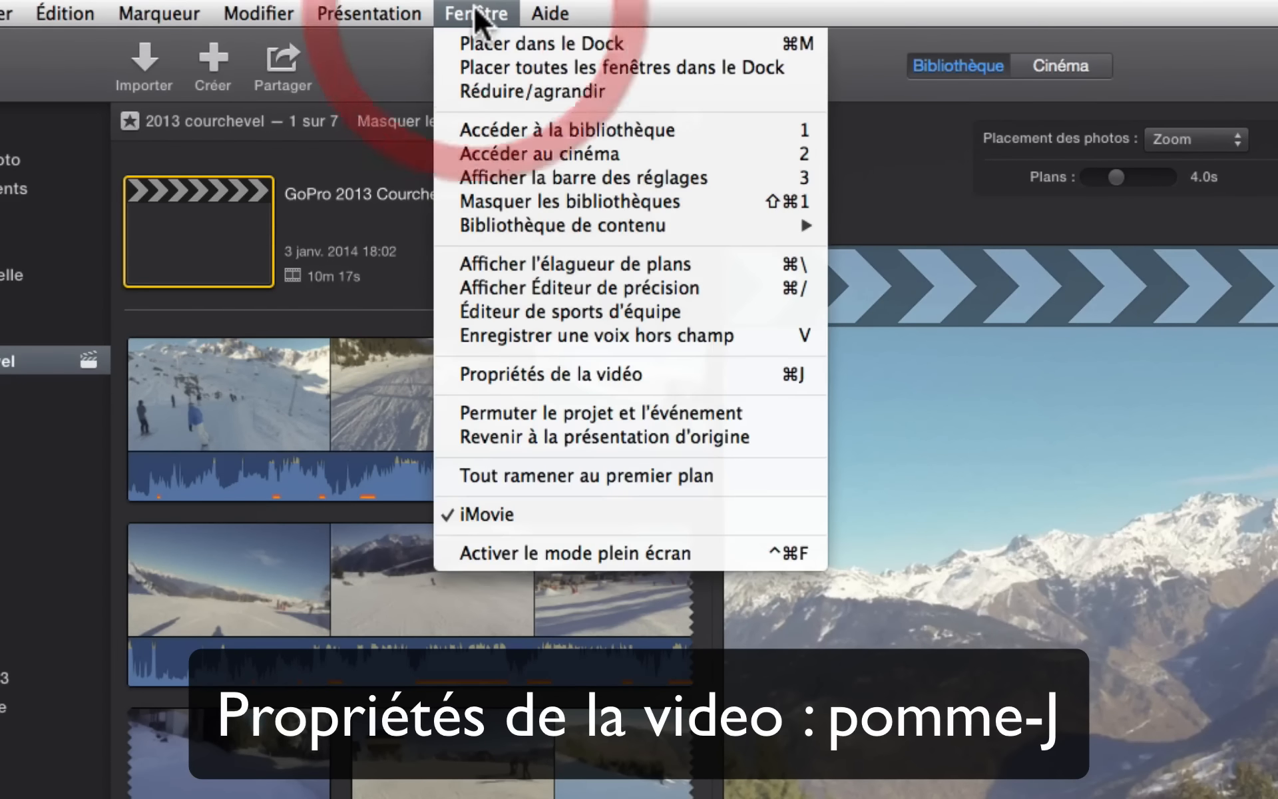
click(583, 374)
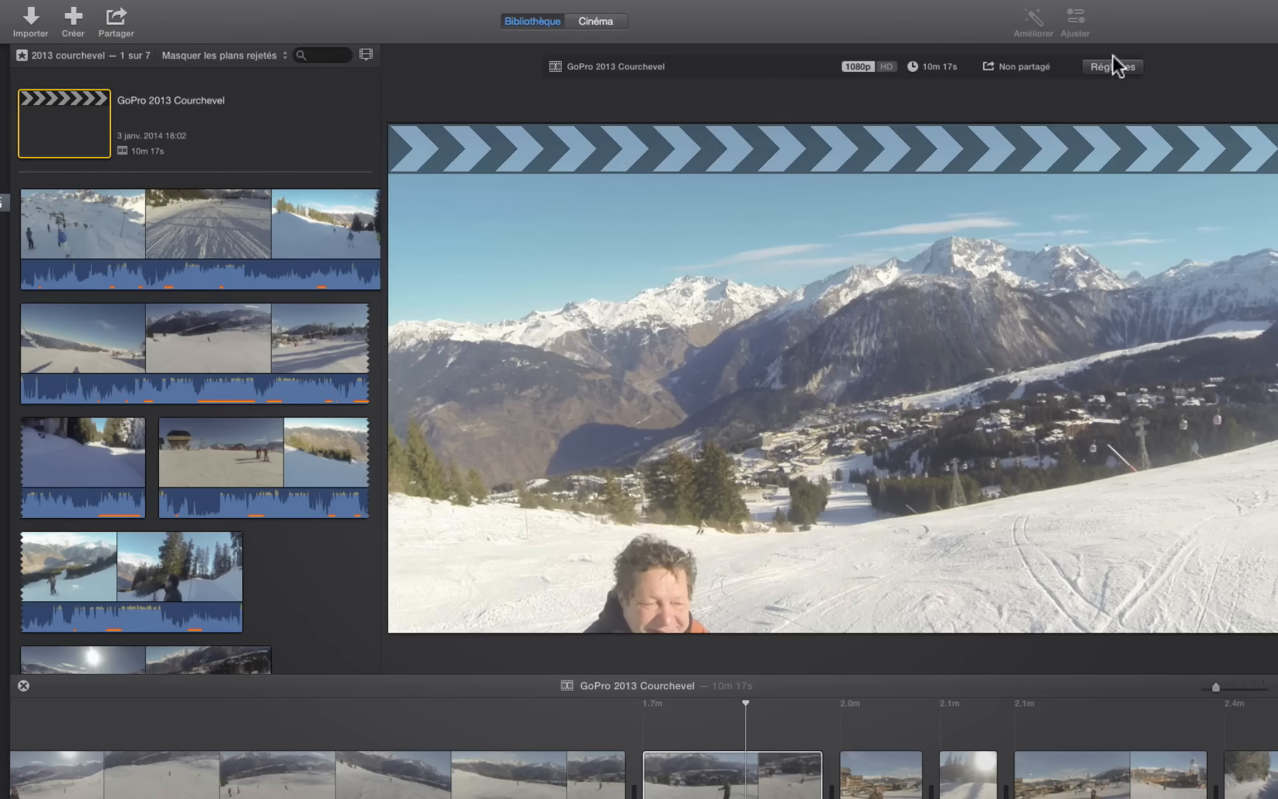
click(1033, 21)
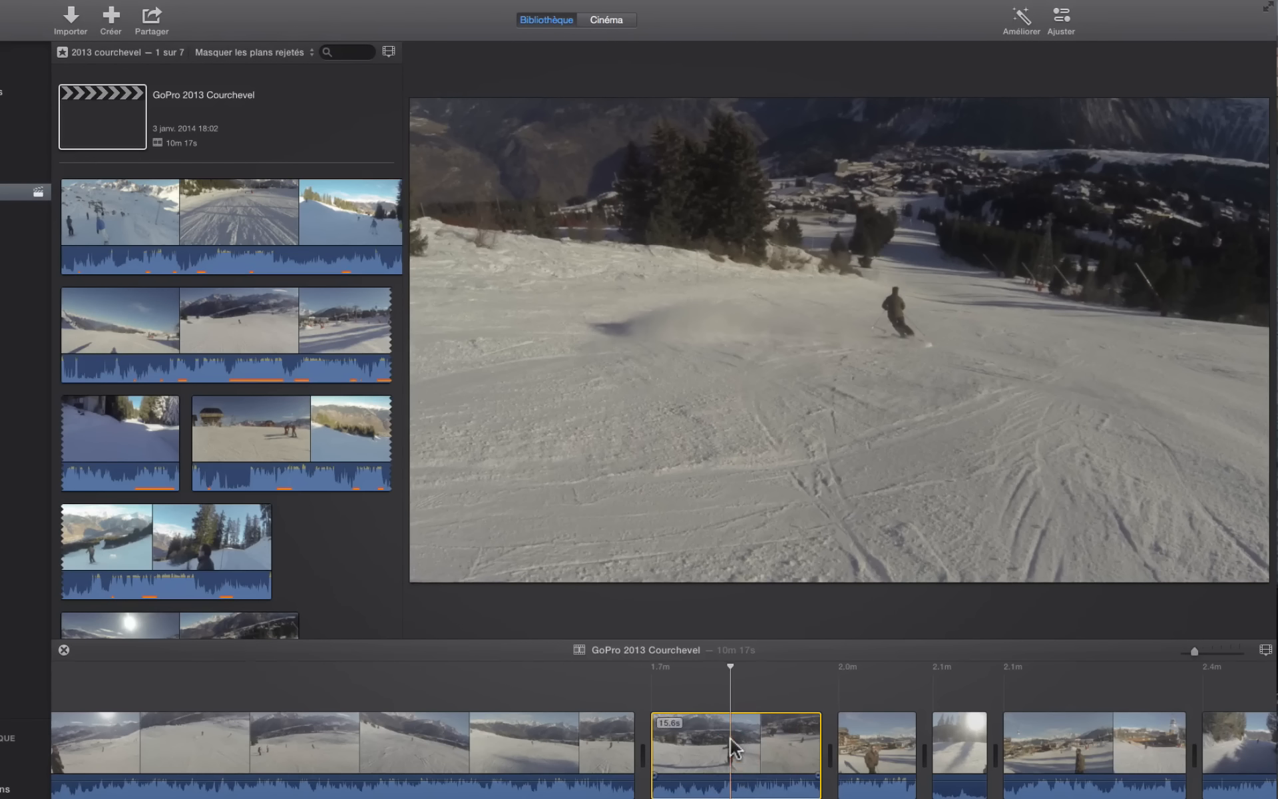
- Automatically enhance the 15.6 s clip at 1.7m, switching the enhancement off and on again to compare
click(731, 739)
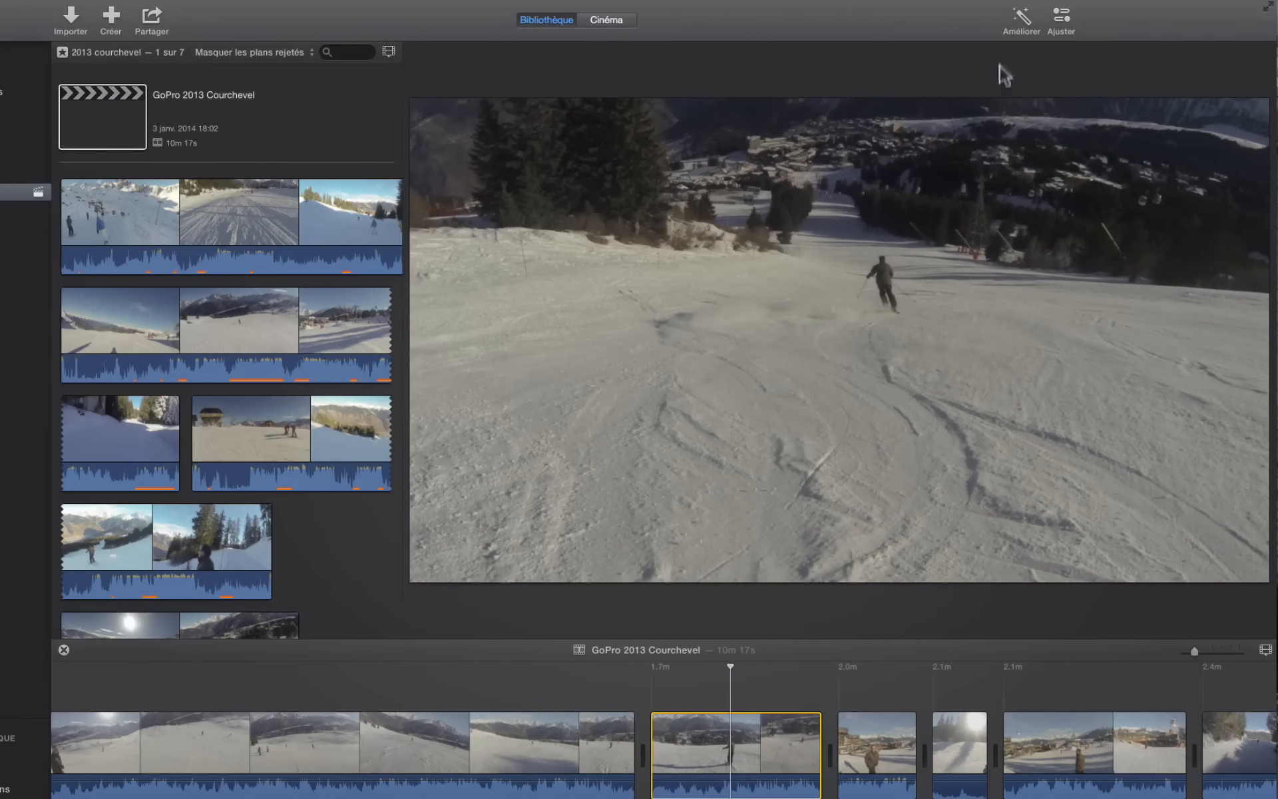
click(1026, 16)
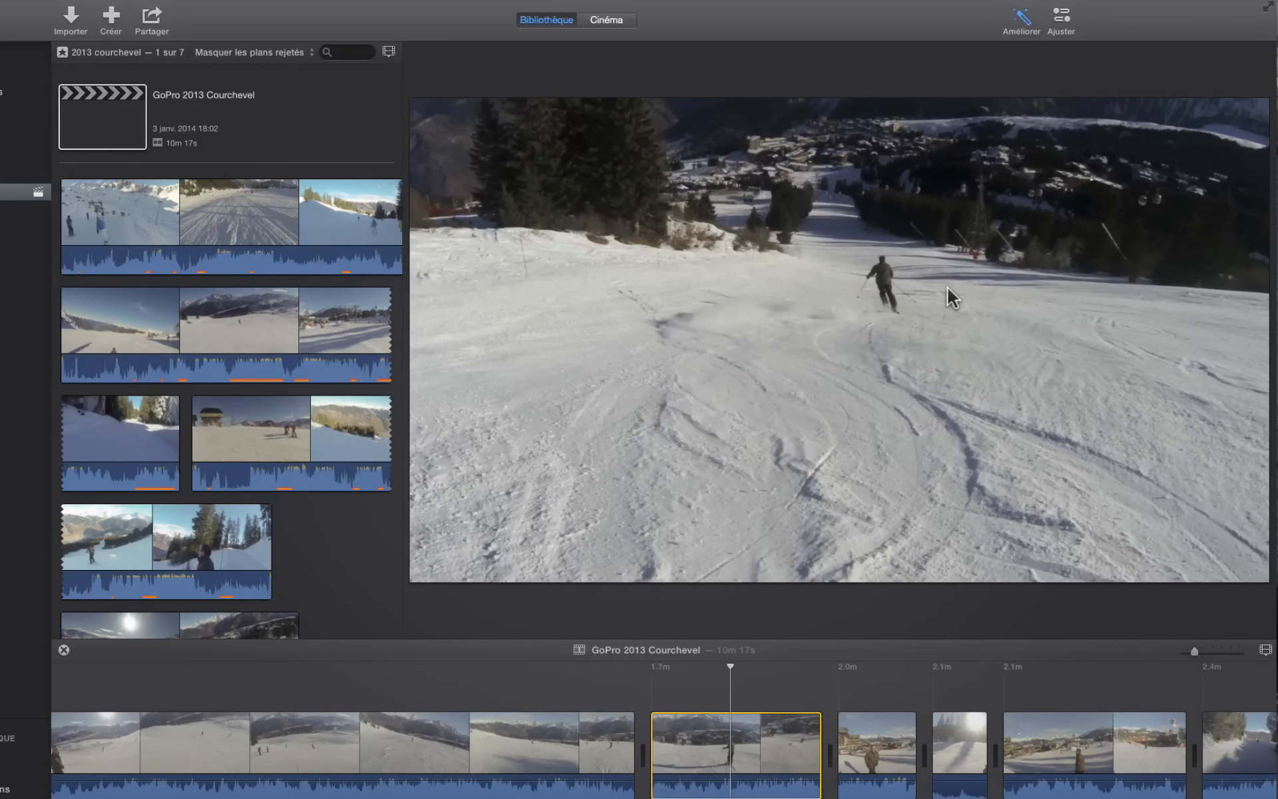
click(1020, 14)
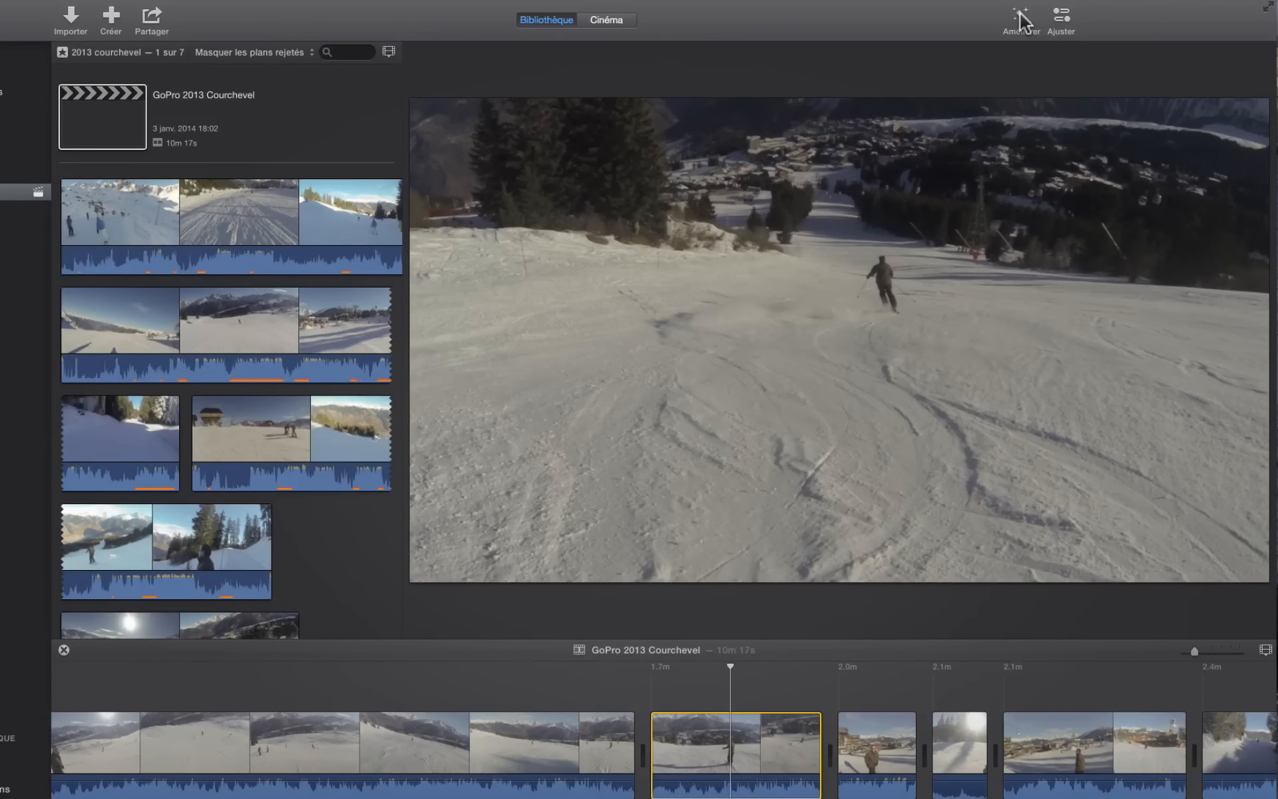
click(1024, 20)
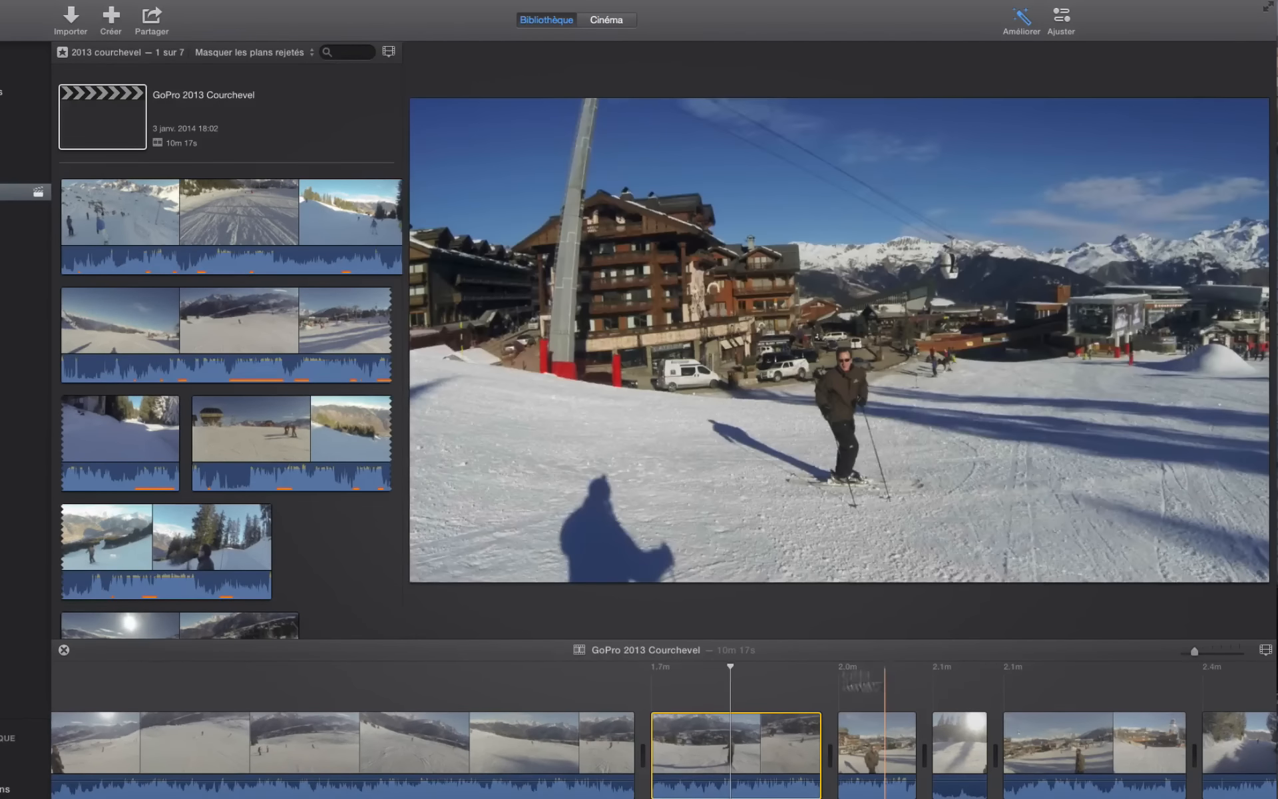
- Automatically enhance the first two clips at the beginning of the timeline together
click(279, 692)
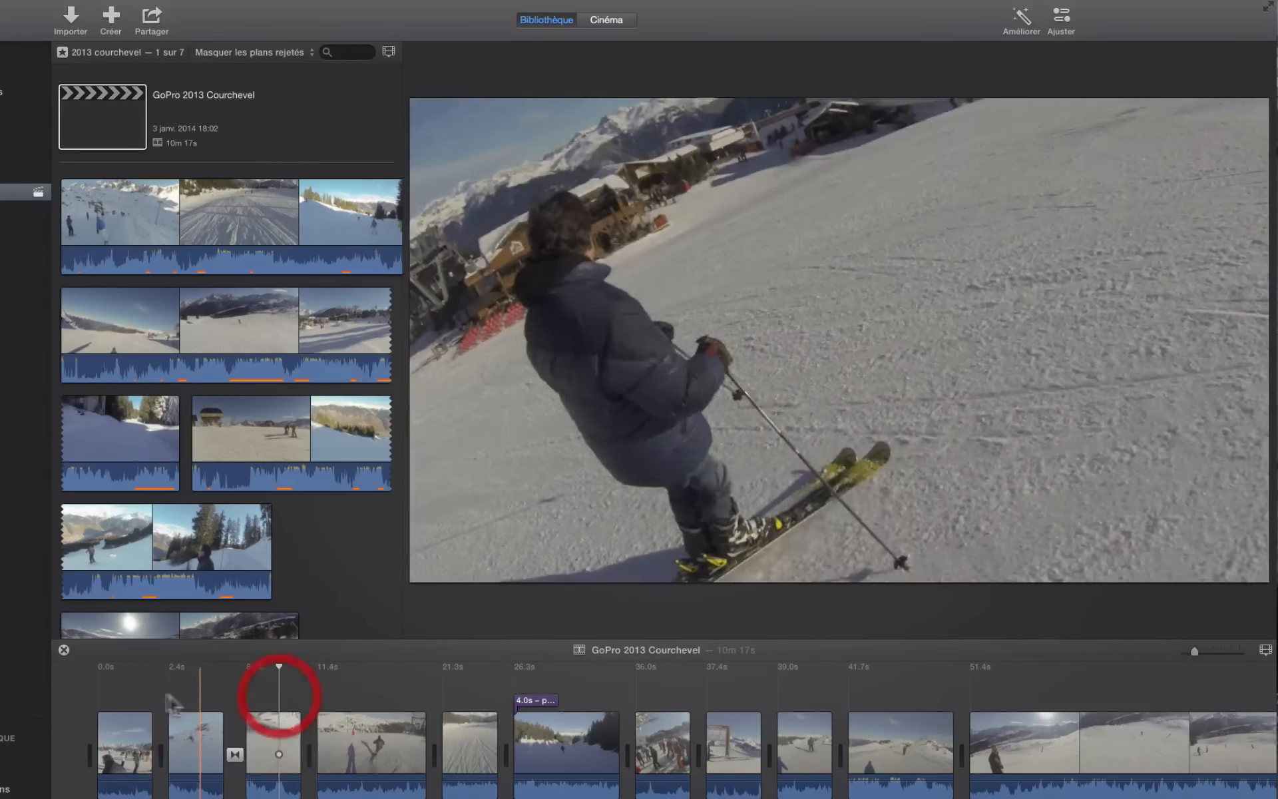
drag(126, 690, 184, 798)
click(1026, 23)
click(121, 686)
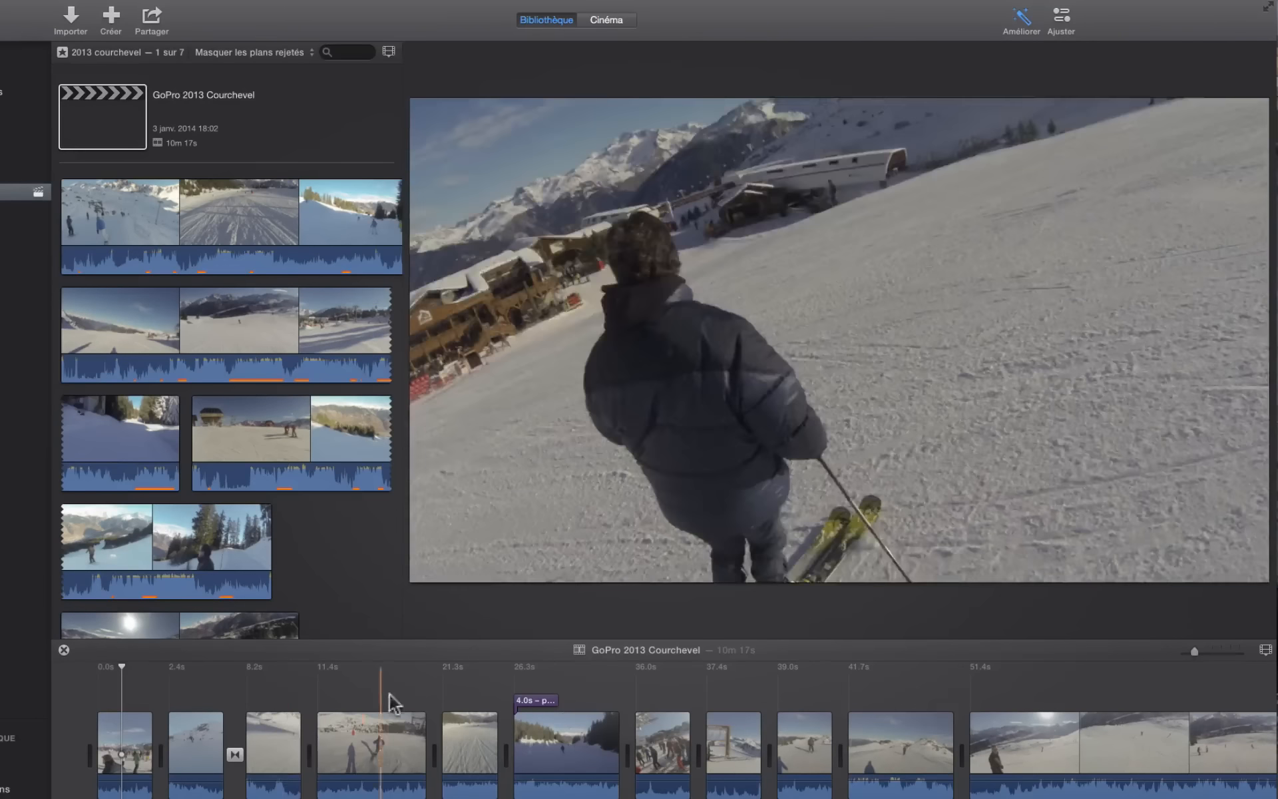
- Select the three clips starting at 8.2 s, 11.4 s and 21.3 s and enhance them automatically together
drag(266, 695, 469, 777)
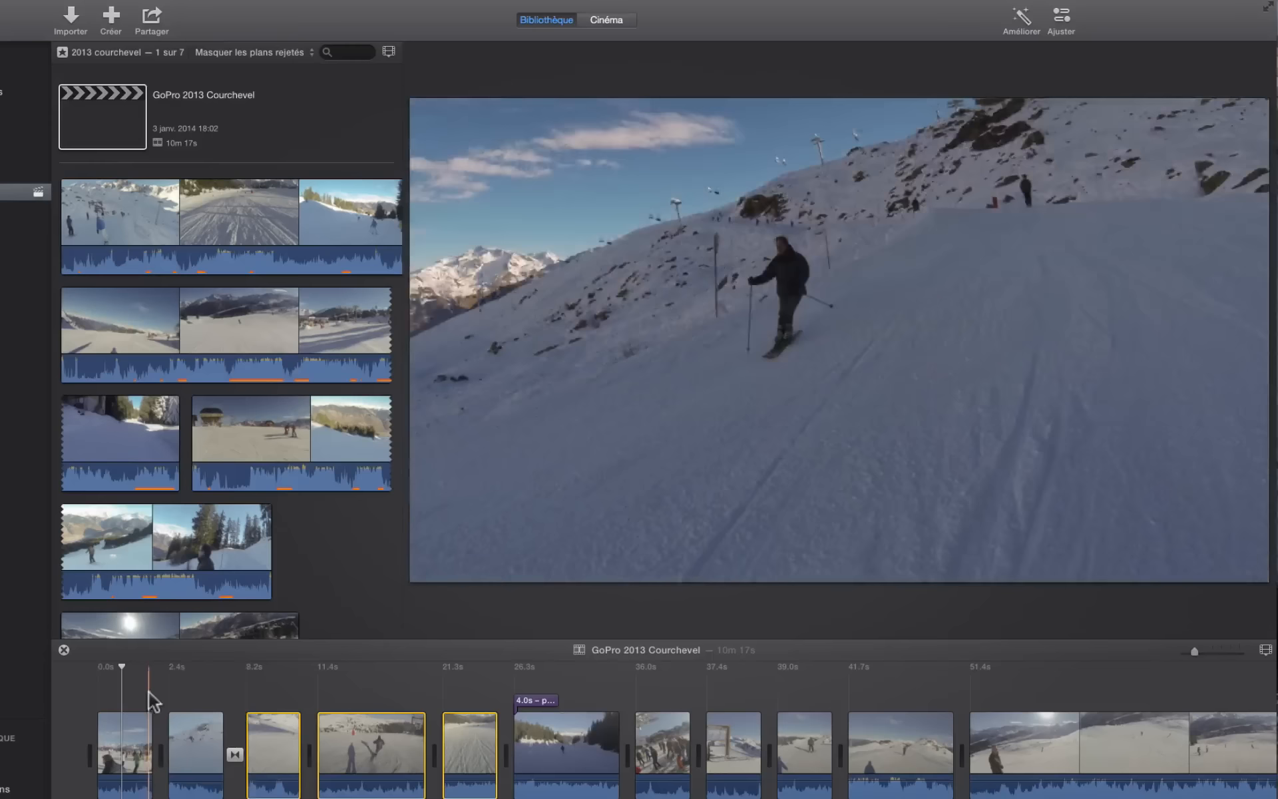
drag(140, 691, 381, 796)
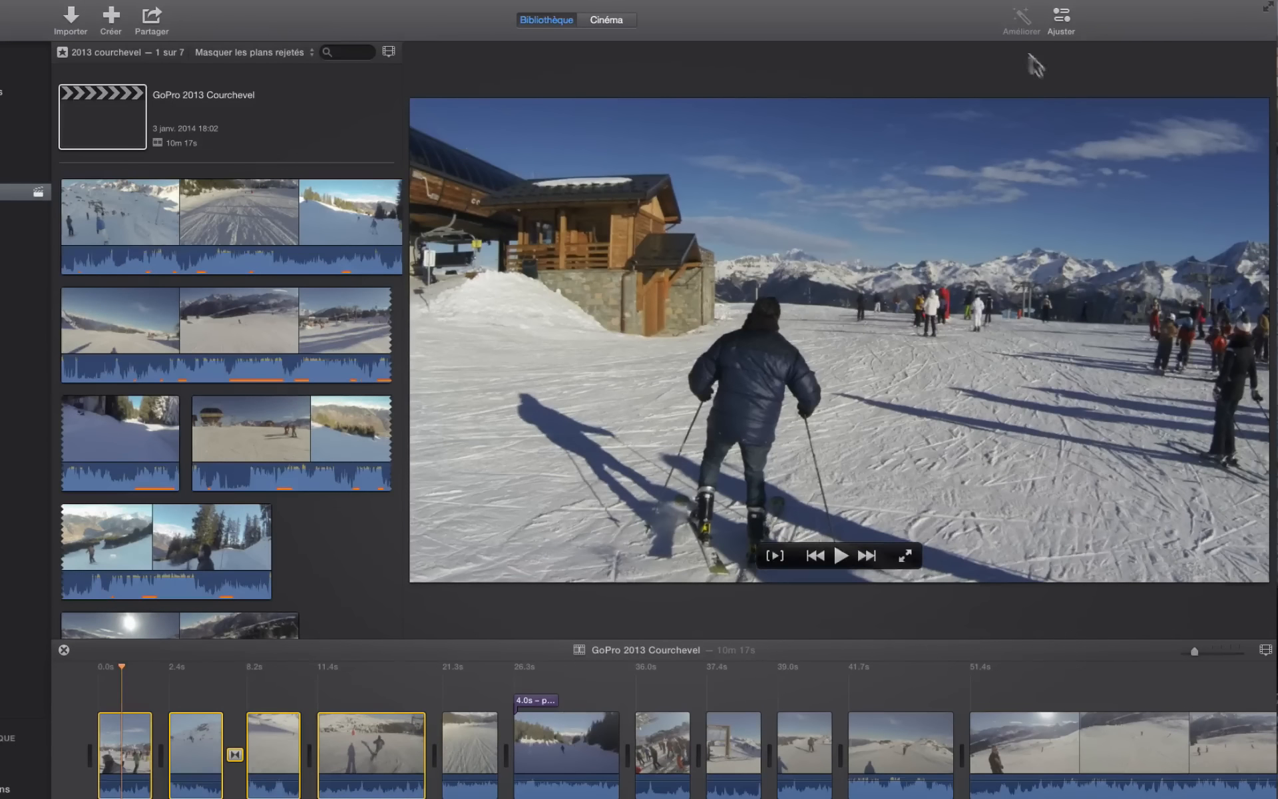
click(317, 706)
drag(269, 685, 461, 793)
click(1025, 21)
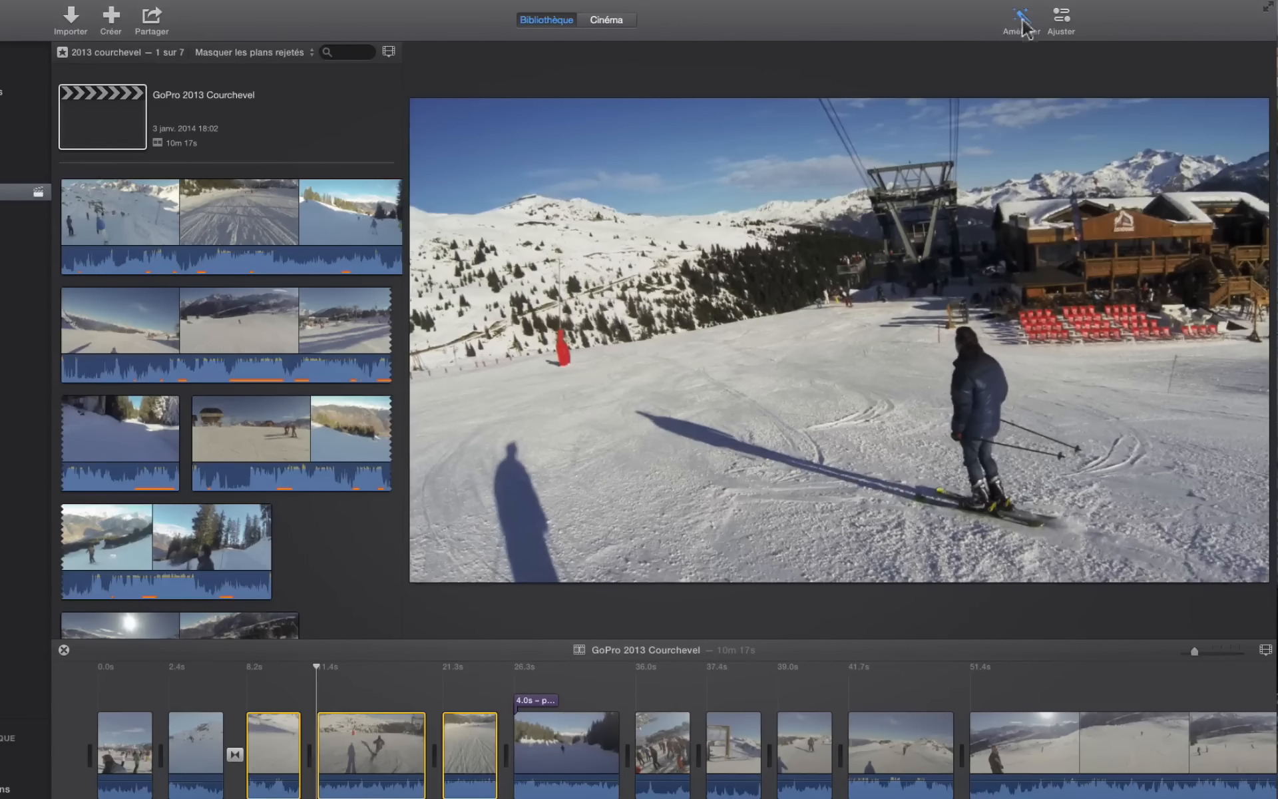
- Examine the colour balance, colour correction and volume adjustments that the enhancement applied to the selected clips
mouse_move(1085, 494)
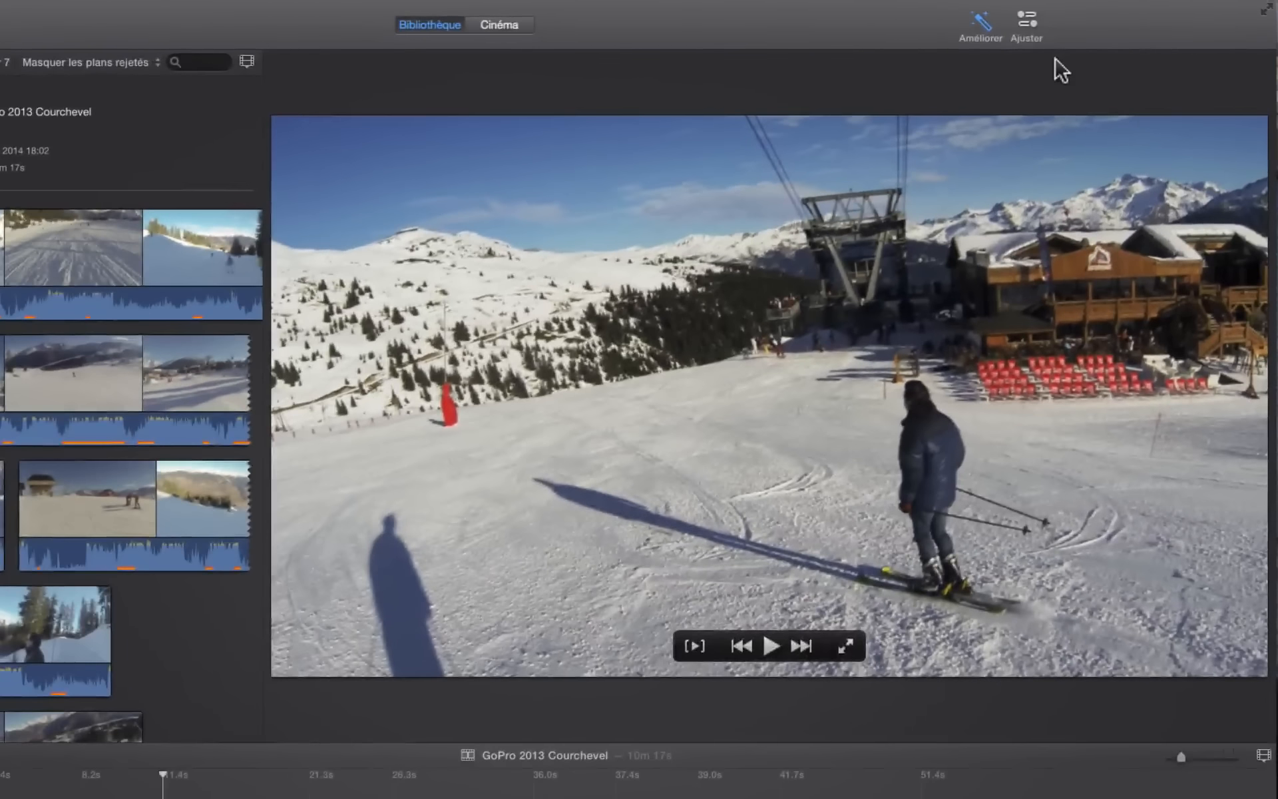
click(1045, 20)
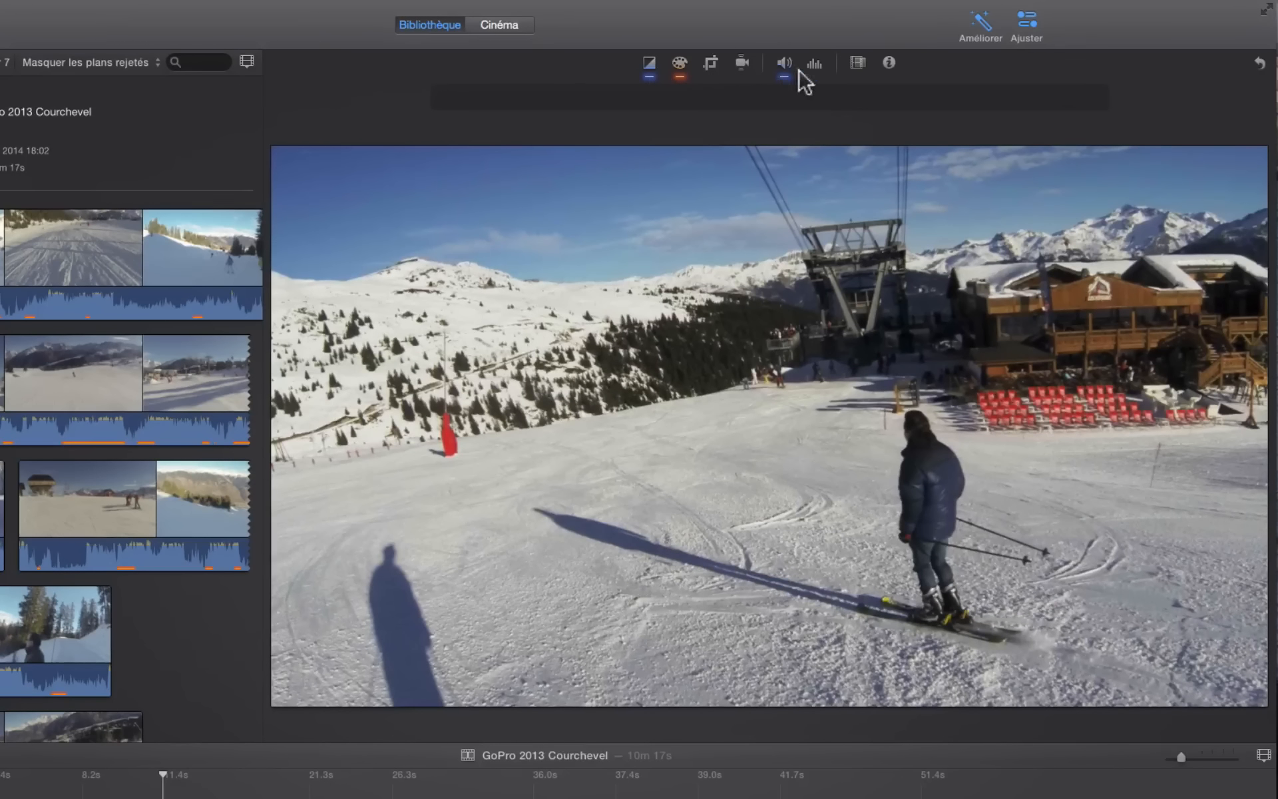
click(651, 74)
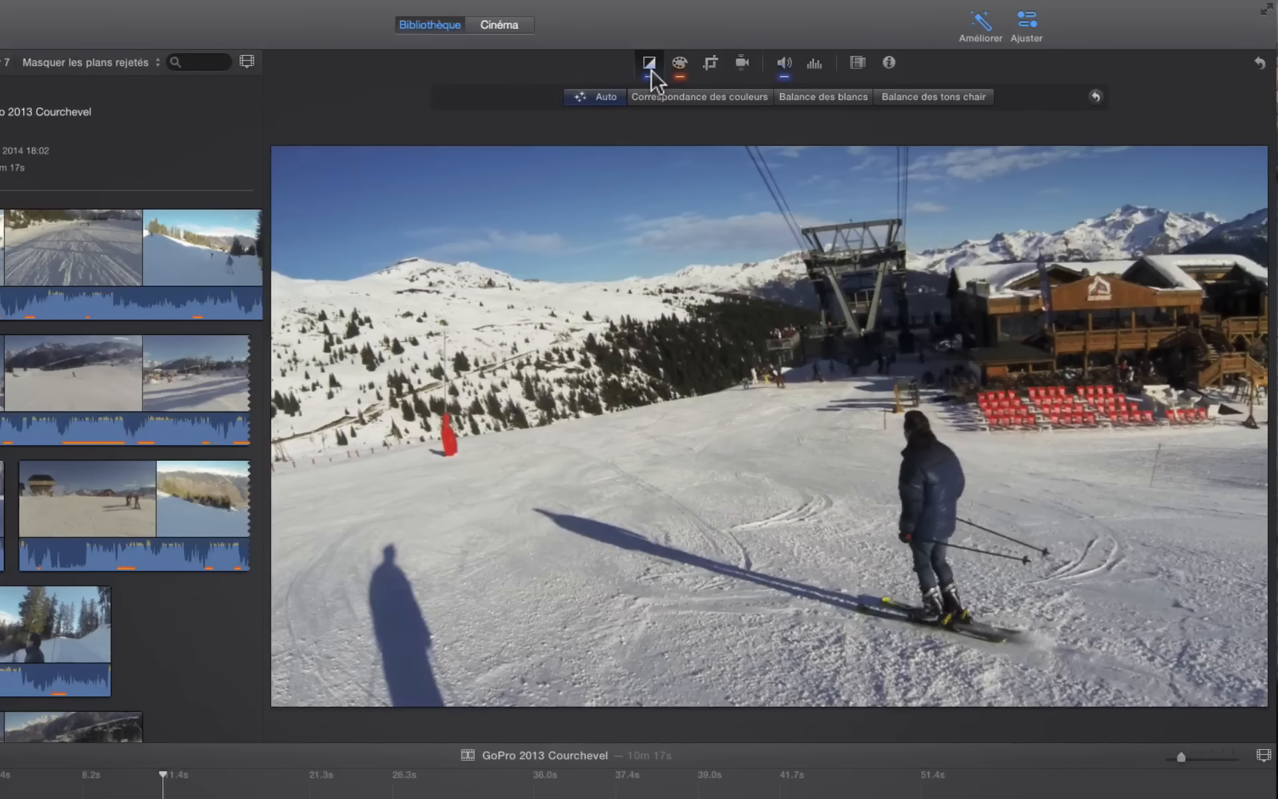
click(676, 61)
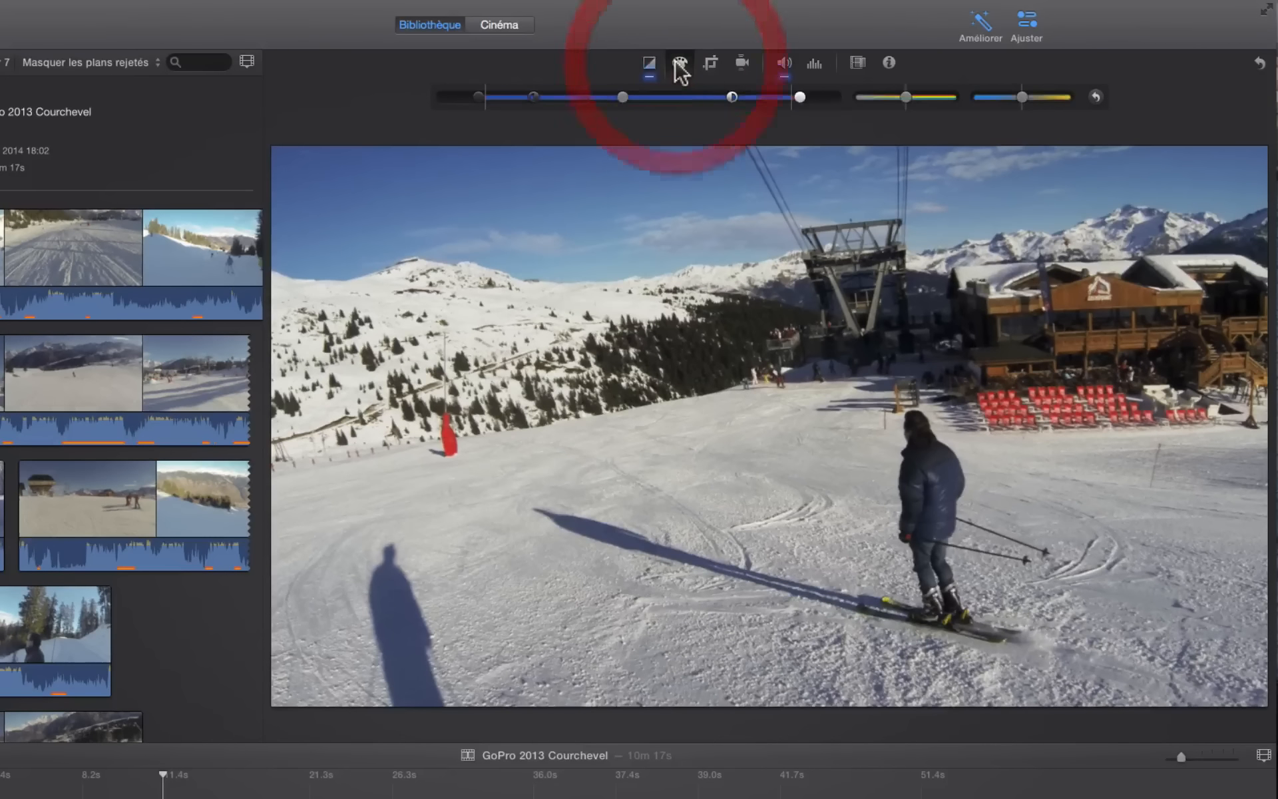
click(786, 63)
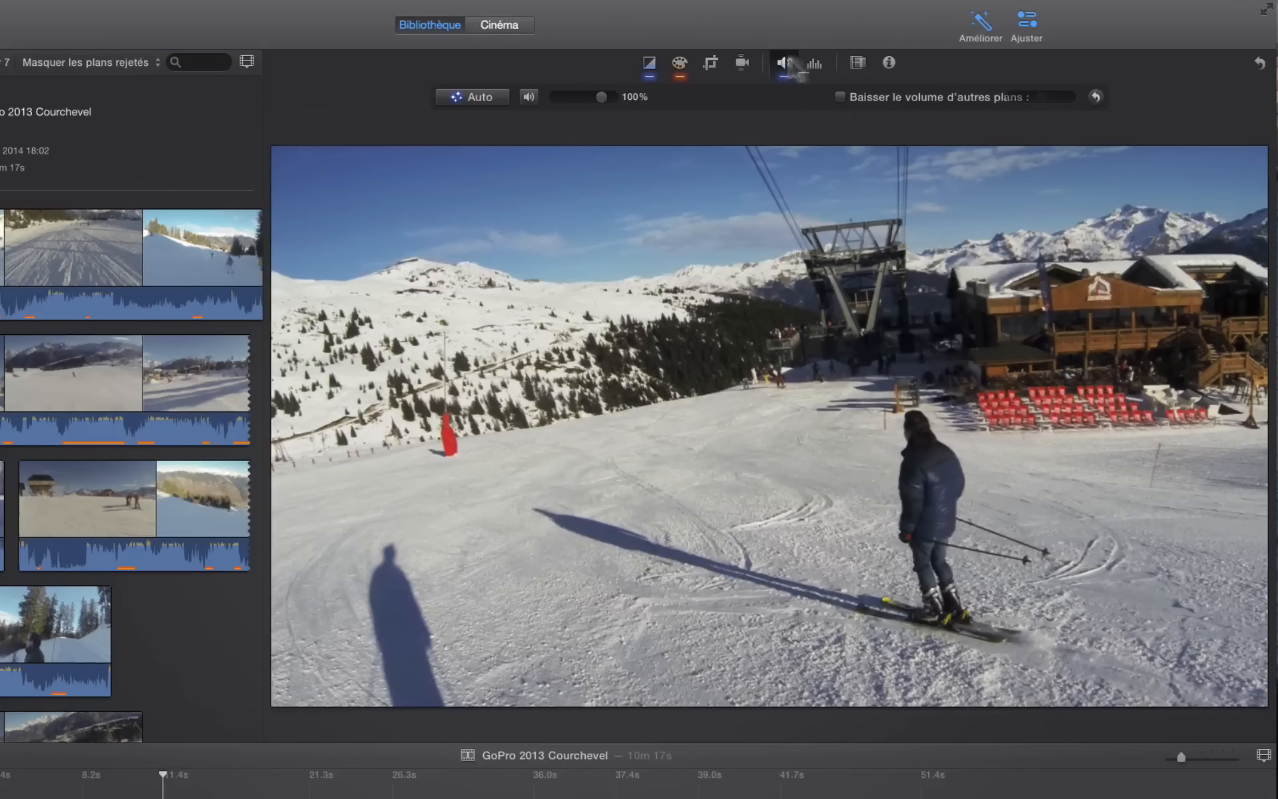
click(1145, 87)
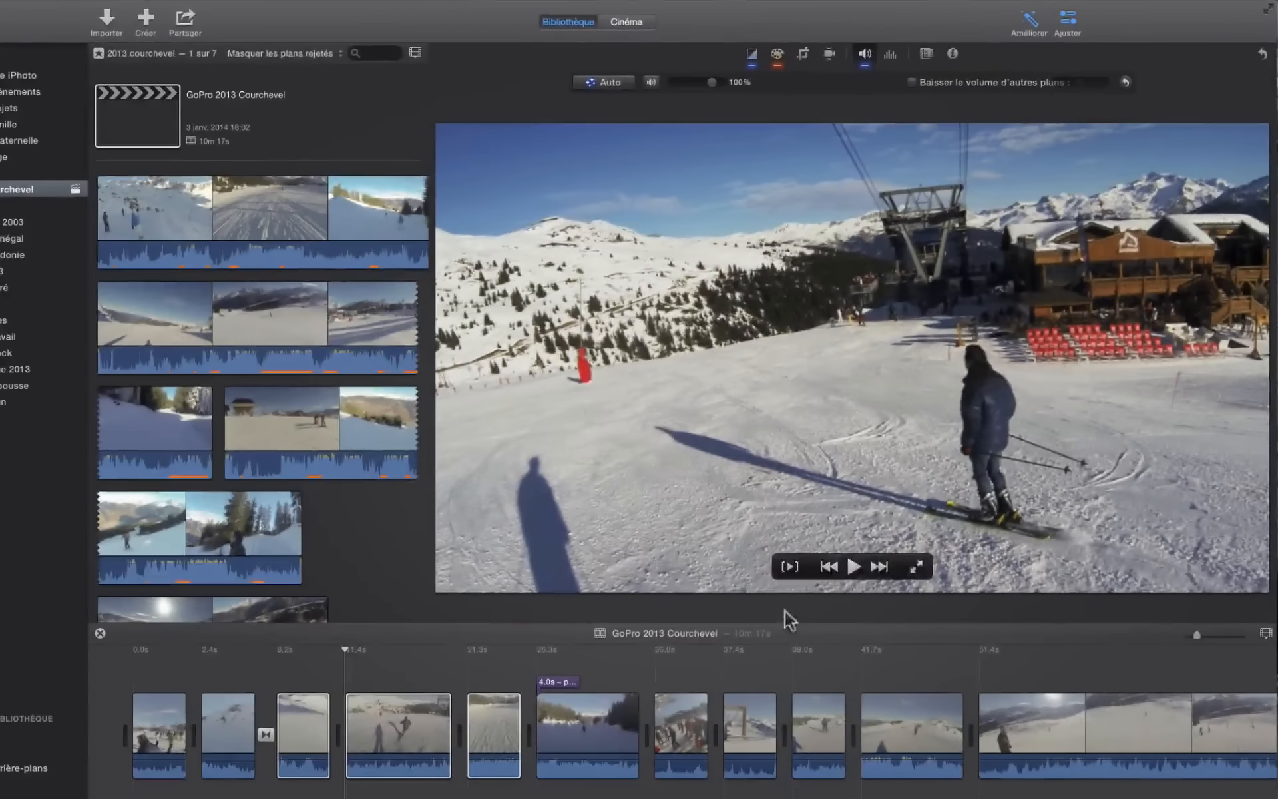
- Try the automatic colour balance on the clip starting at 2.4m, switching it on and off to compare
scroll(759, 789, right, 5)
scroll(844, 661, right, 10)
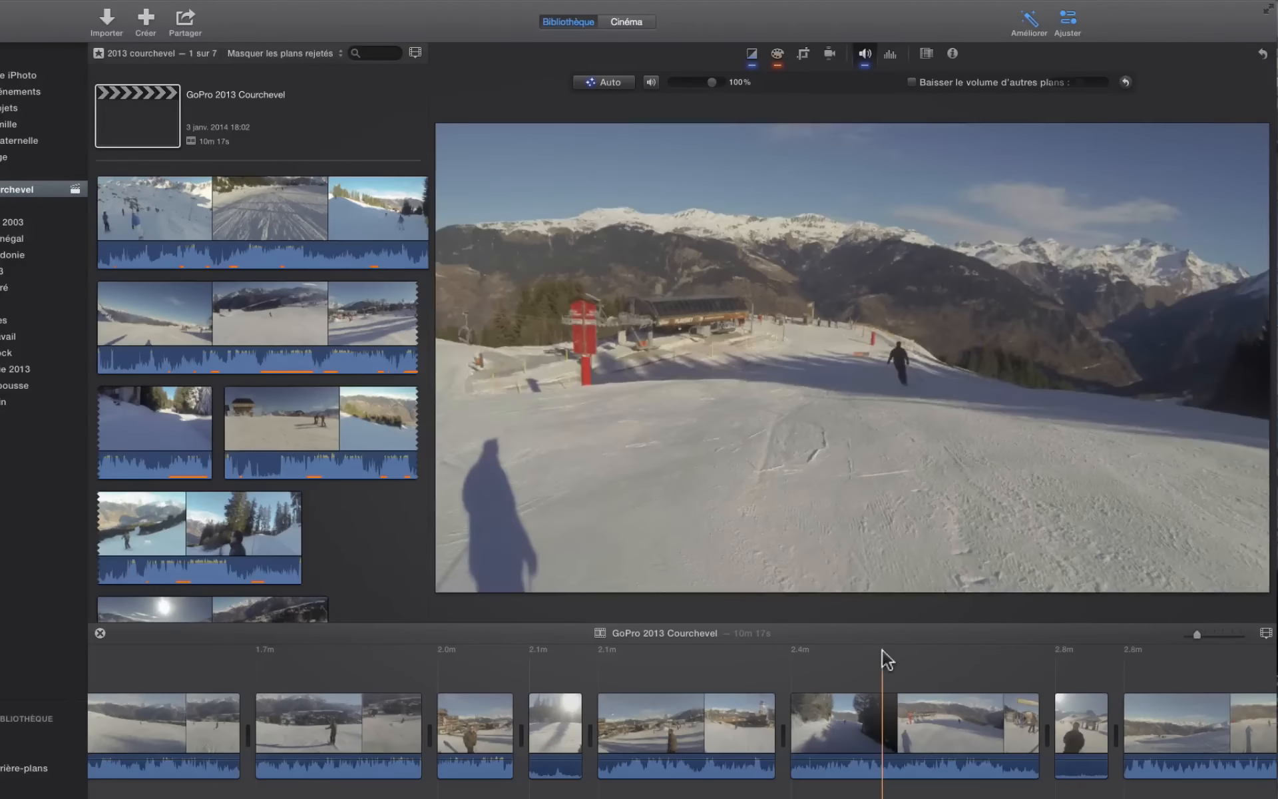
click(886, 713)
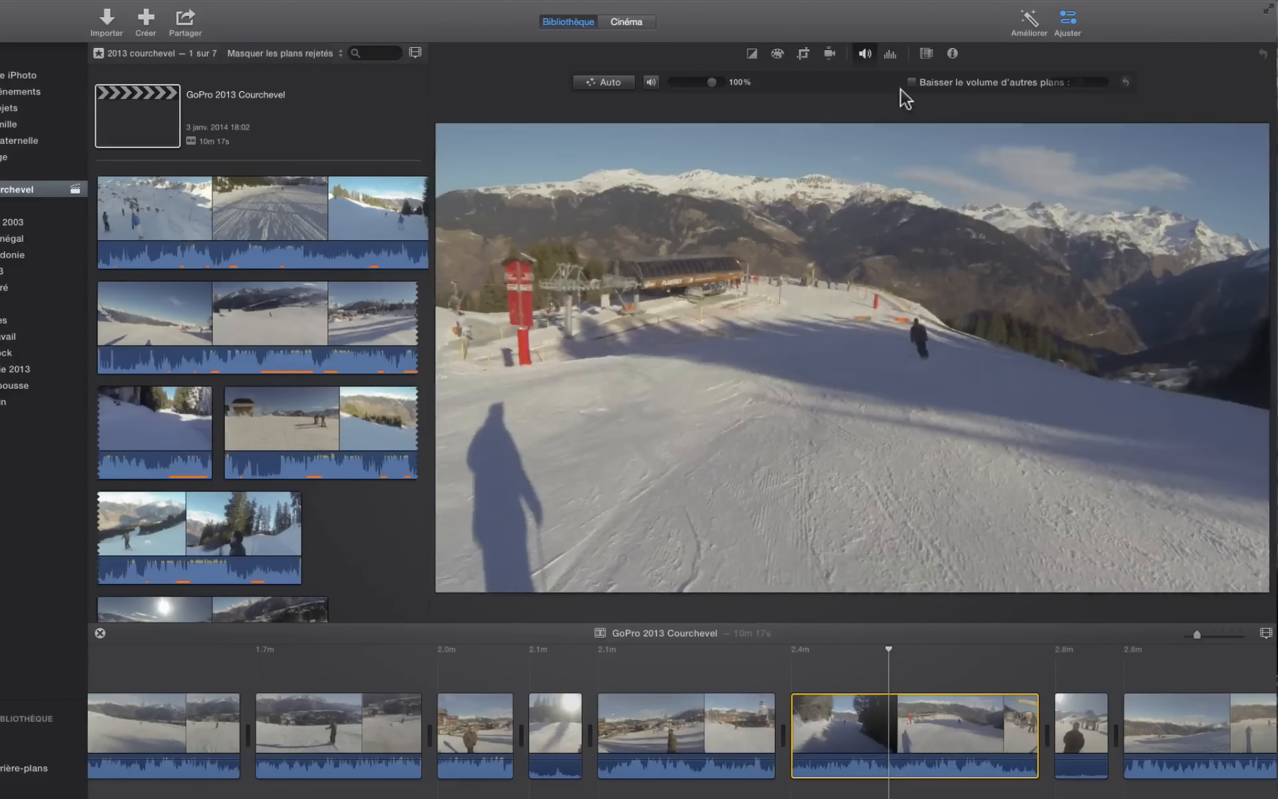
click(752, 53)
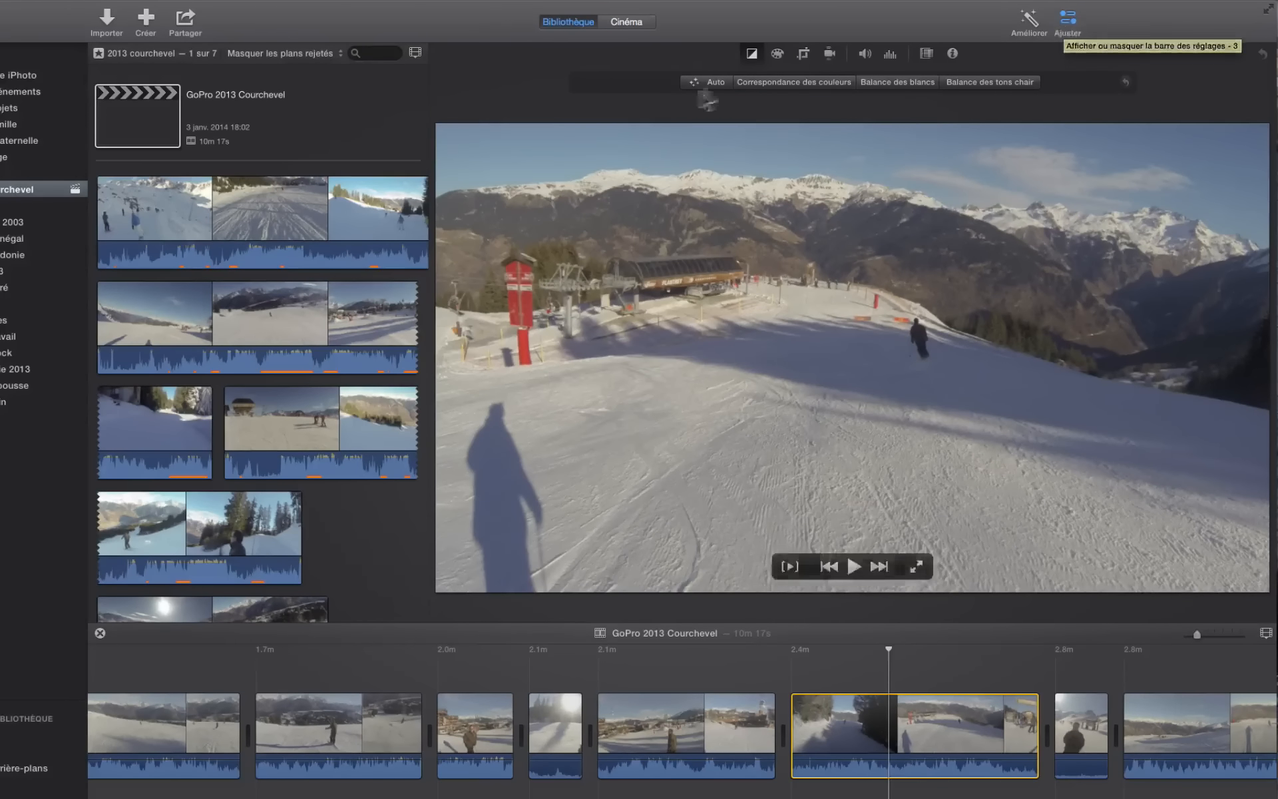
click(696, 80)
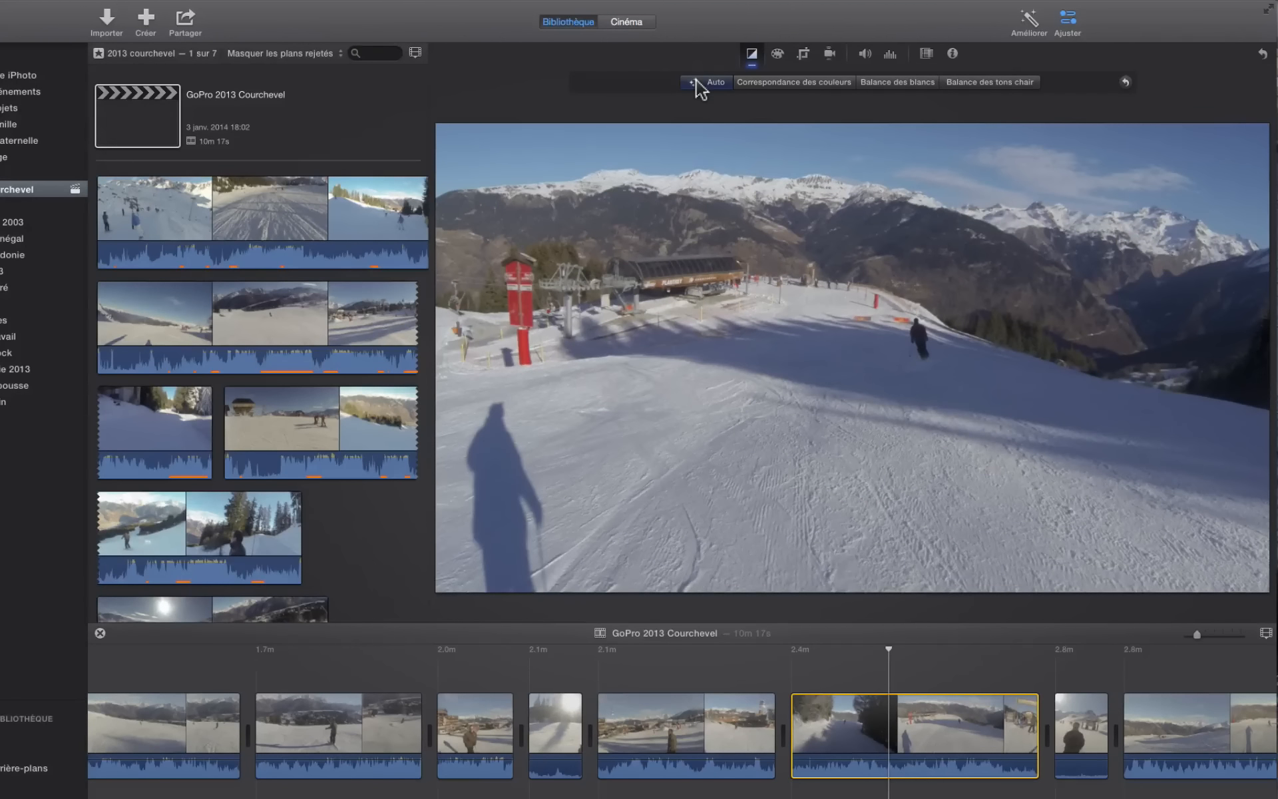
click(697, 81)
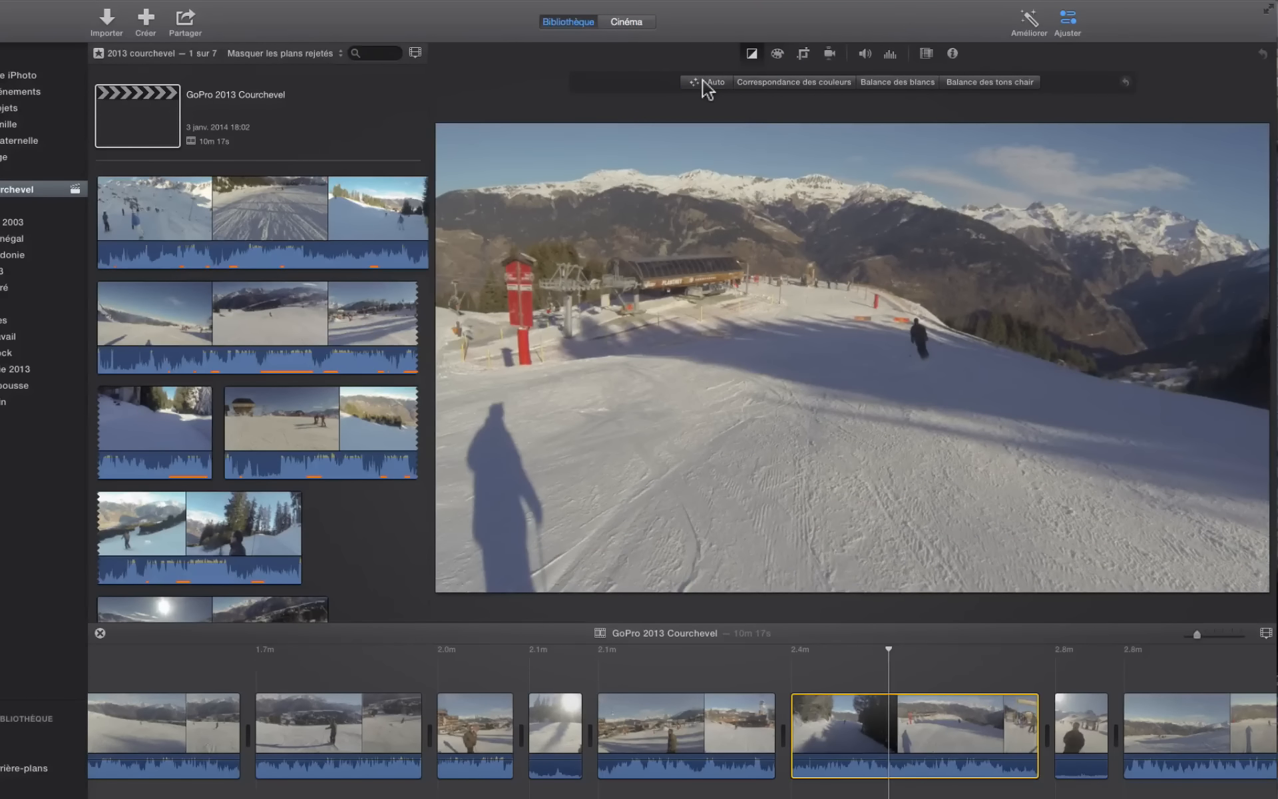
click(703, 80)
click(704, 82)
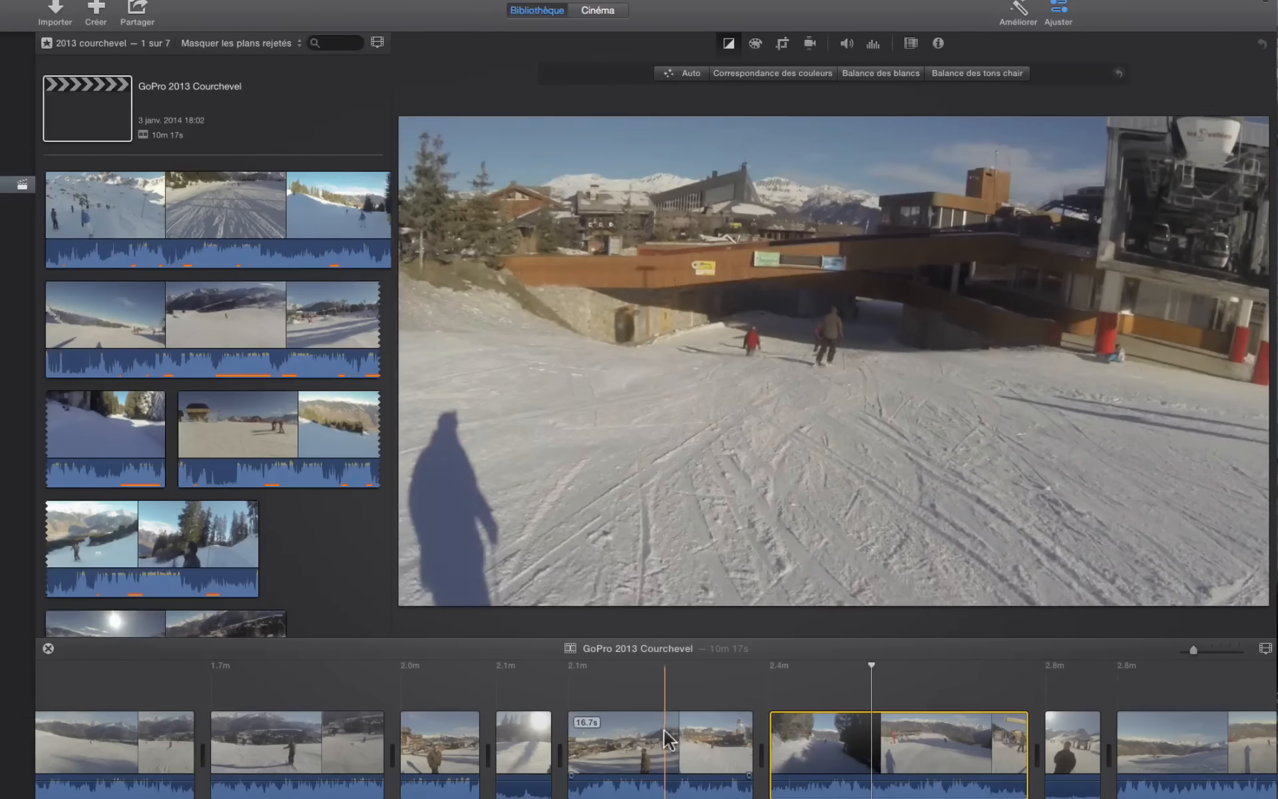
- Automatically enhance the 16.7 s clip just before the clip that starts at 2.4m
click(662, 735)
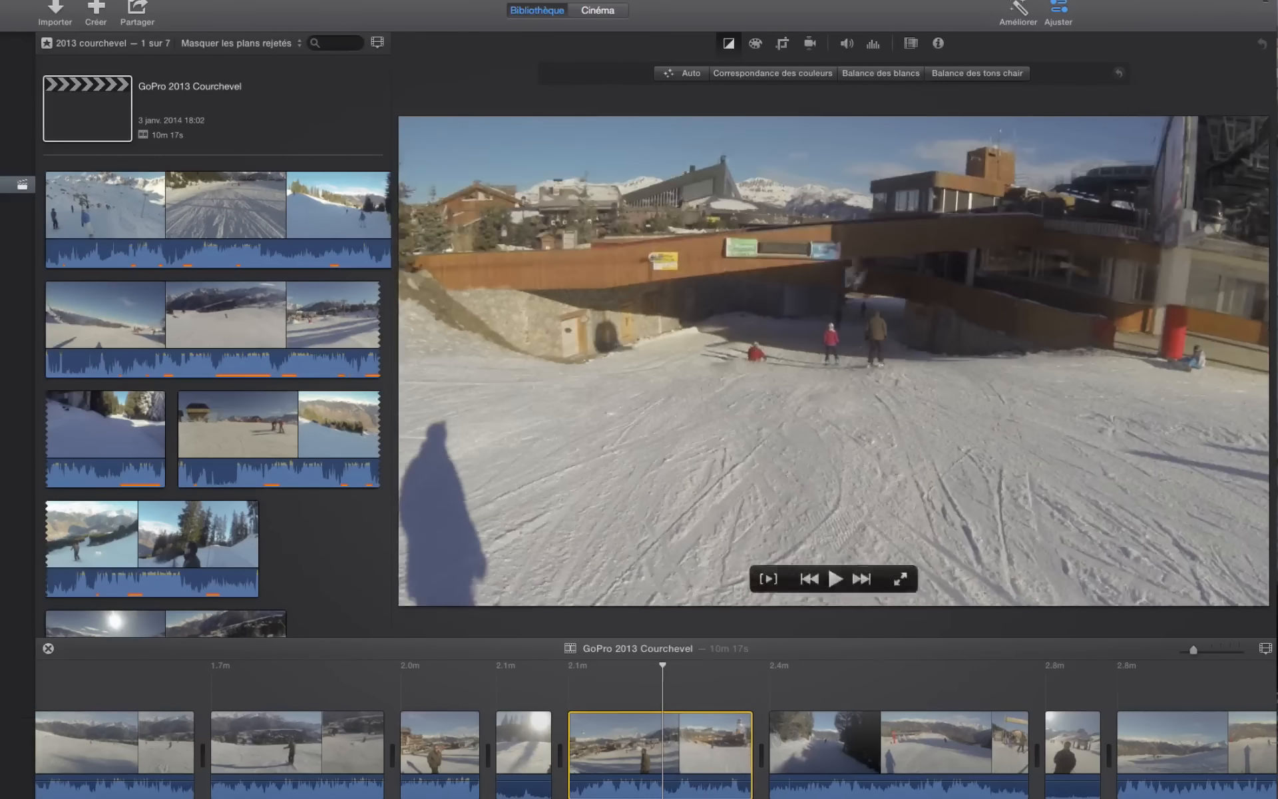
click(1017, 10)
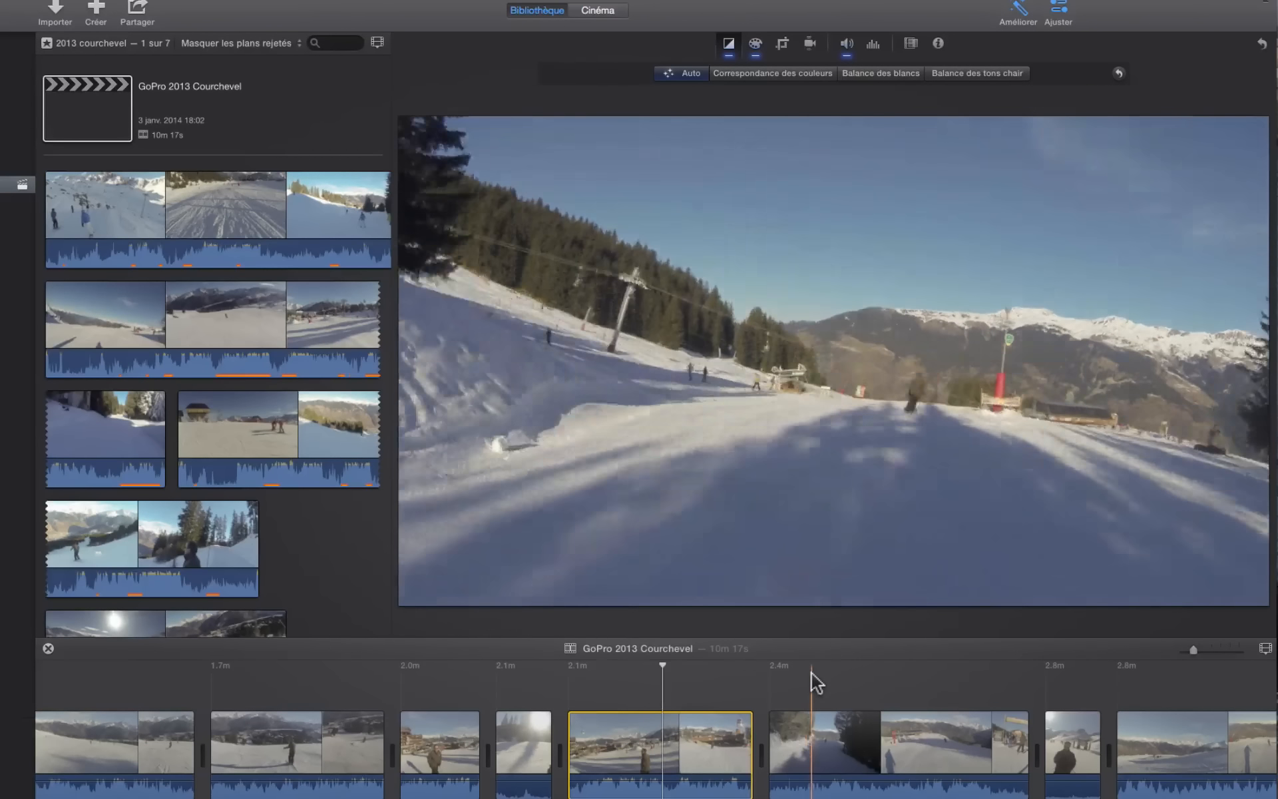
- Match the colours of the clip starting at 2.4m to a frame from the clip just before it
click(823, 735)
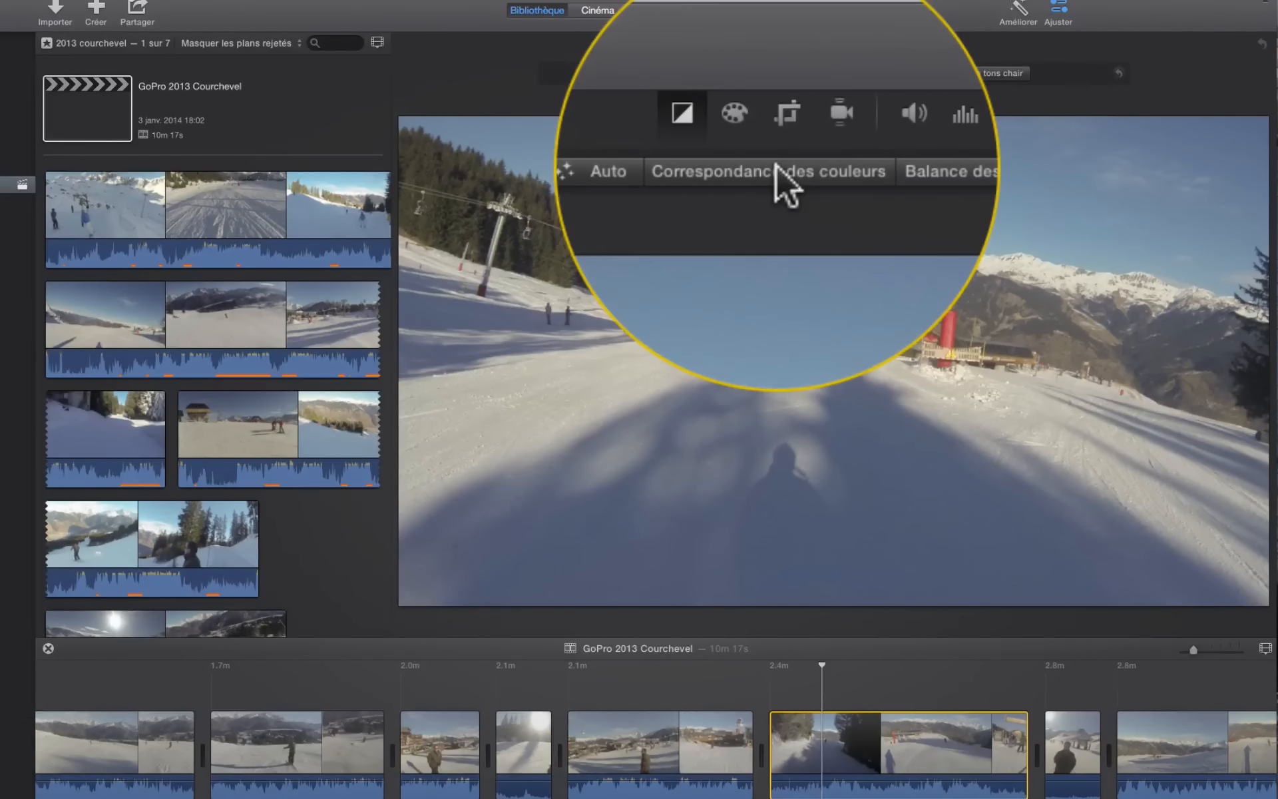
click(777, 75)
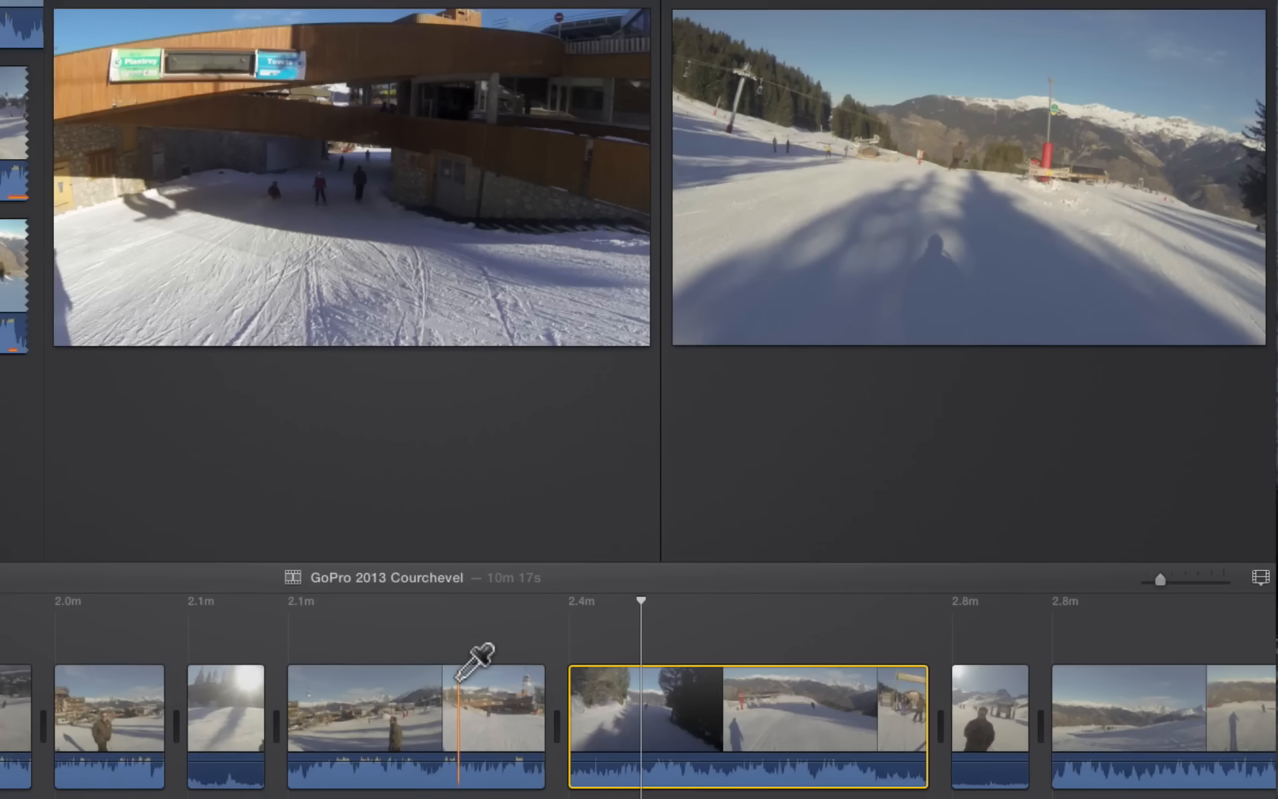
click(457, 680)
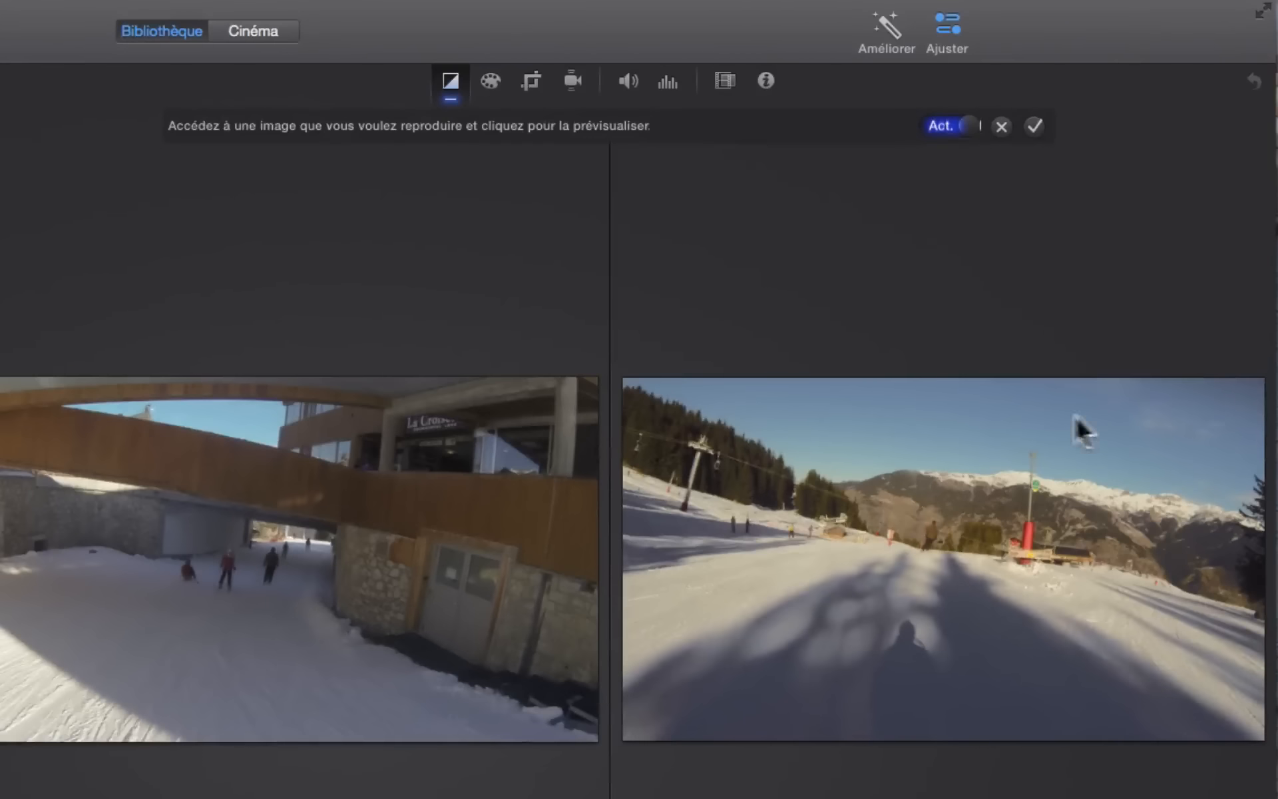
- Compare the 2.4m clip with and without the colour match, switching it off and on, and apply the match
click(967, 126)
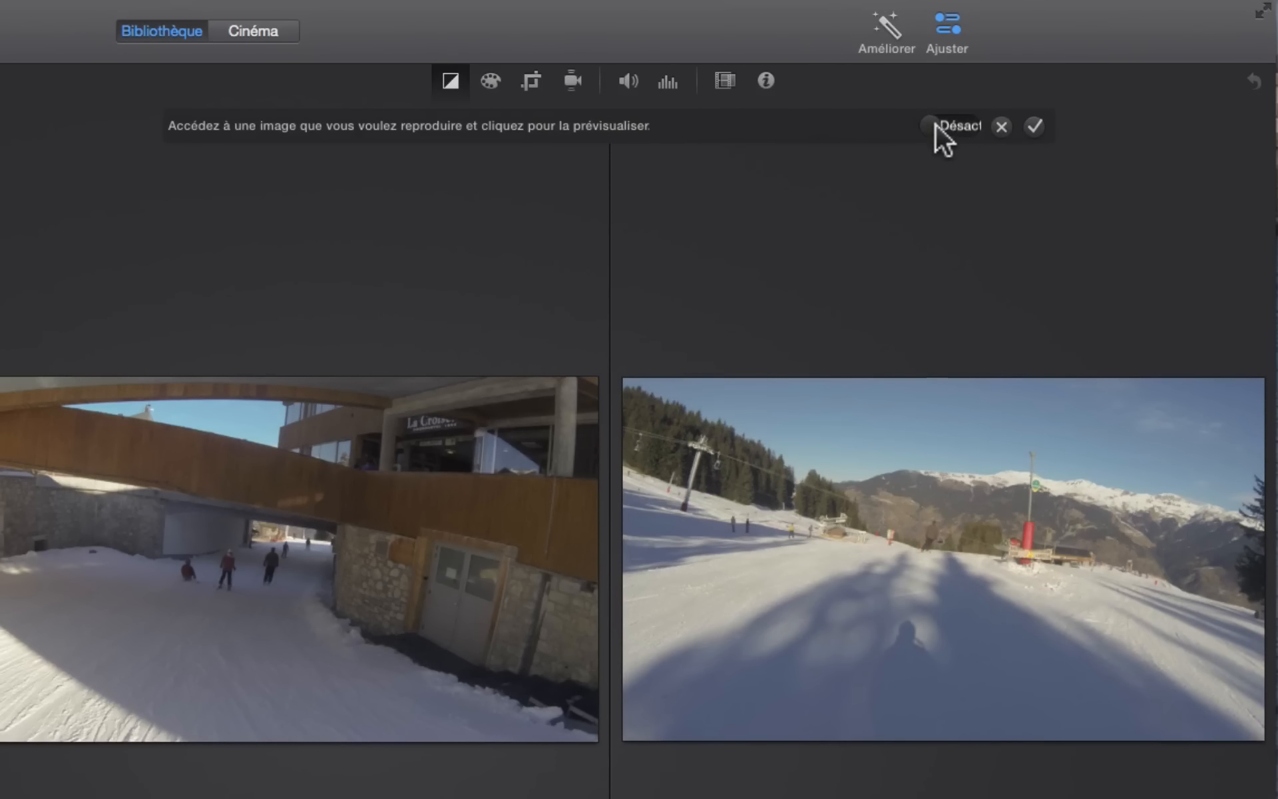
click(935, 124)
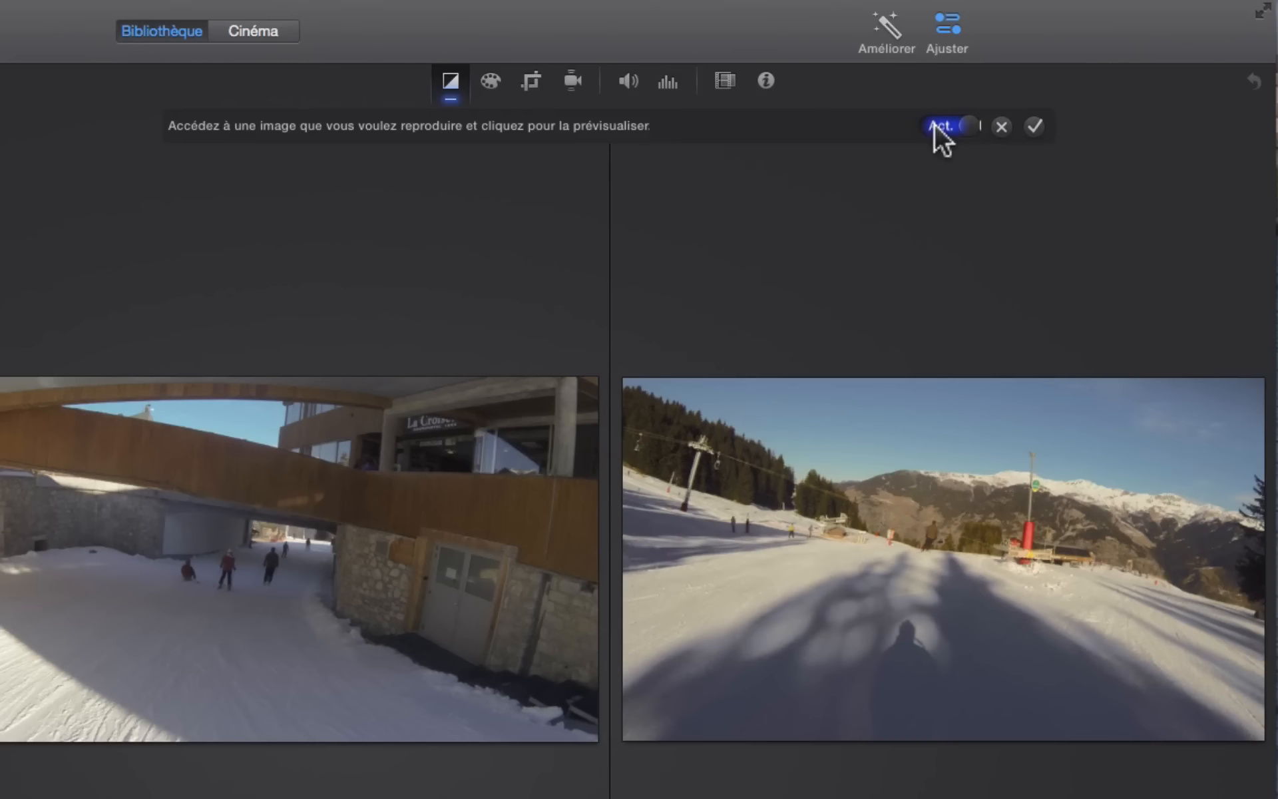
click(962, 125)
click(962, 125)
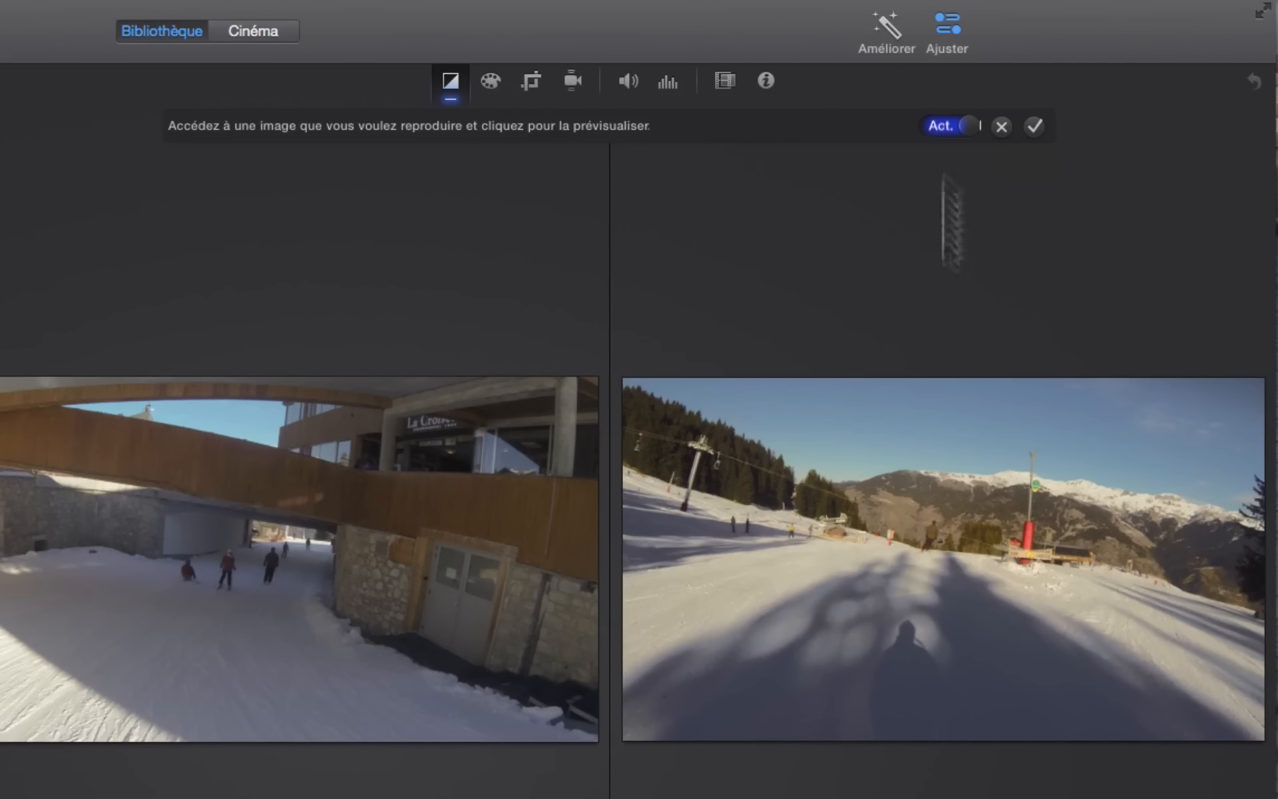
click(973, 124)
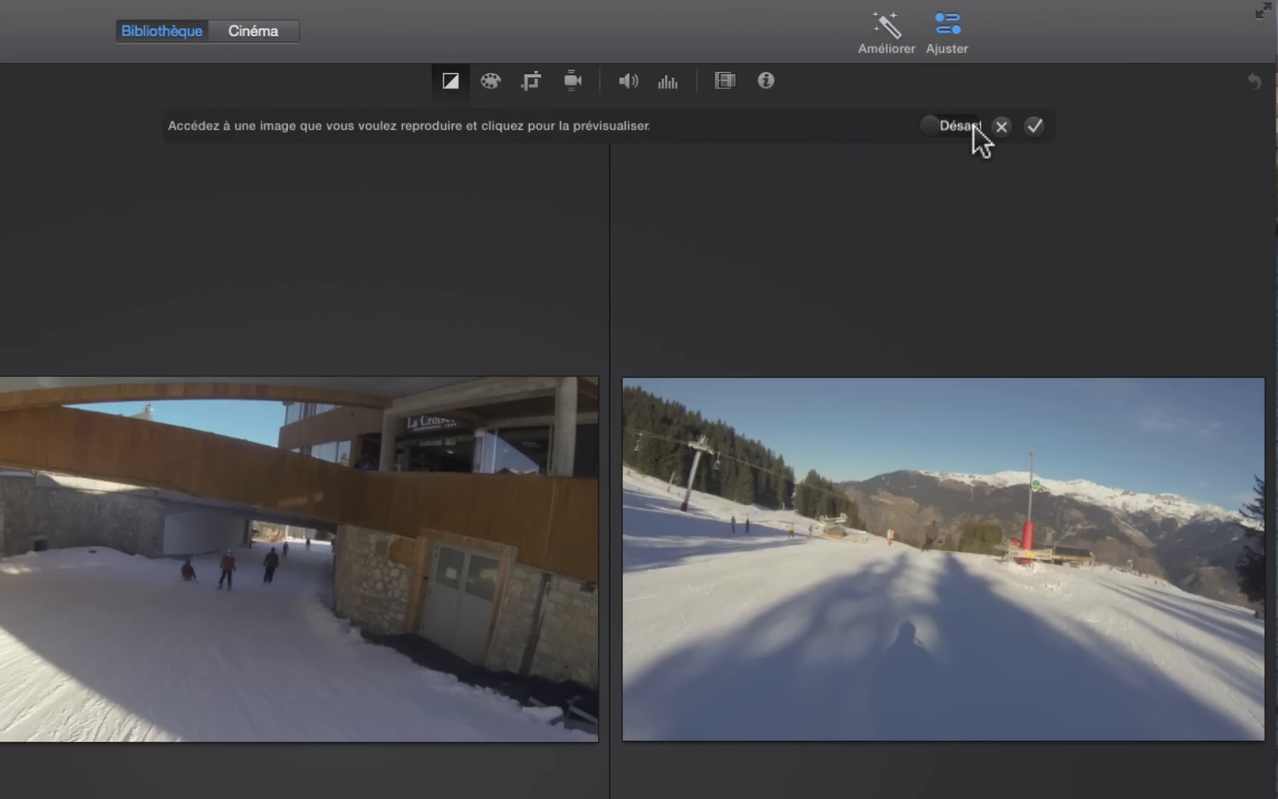
click(973, 124)
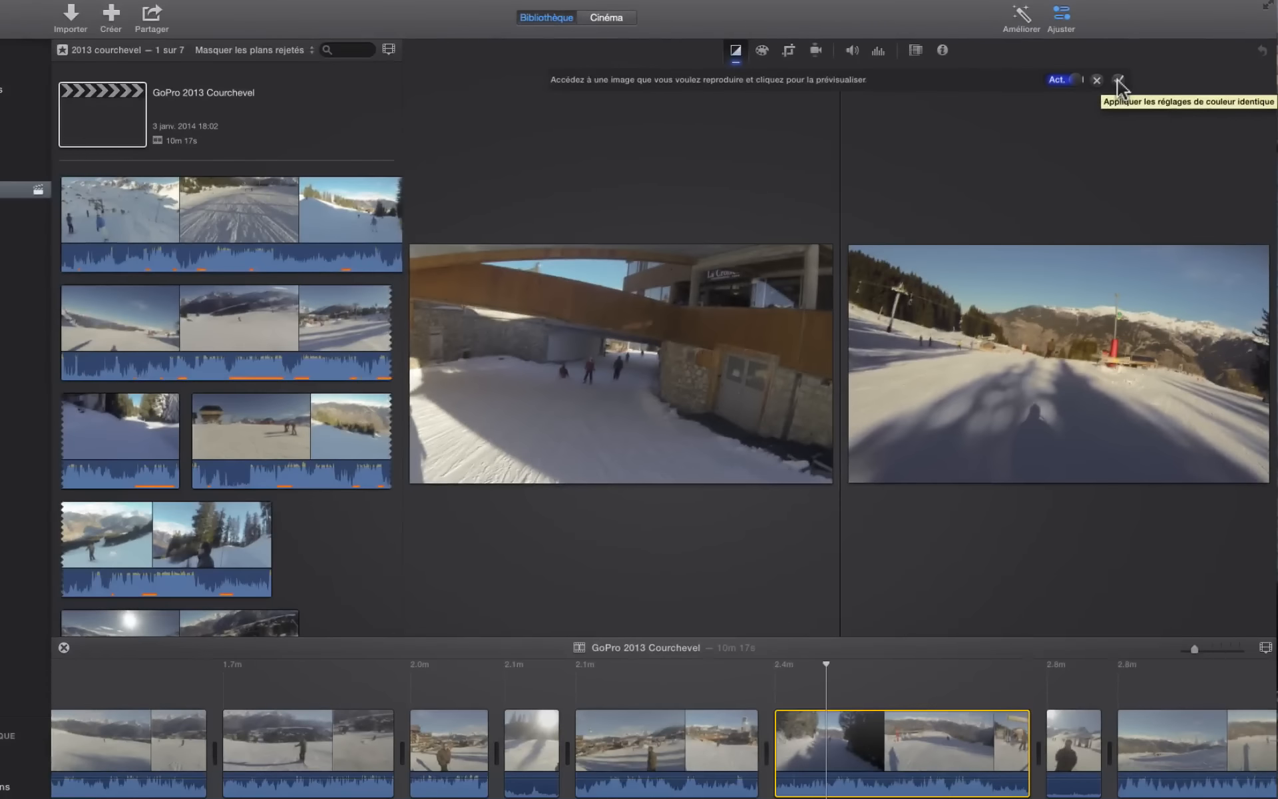
click(1033, 126)
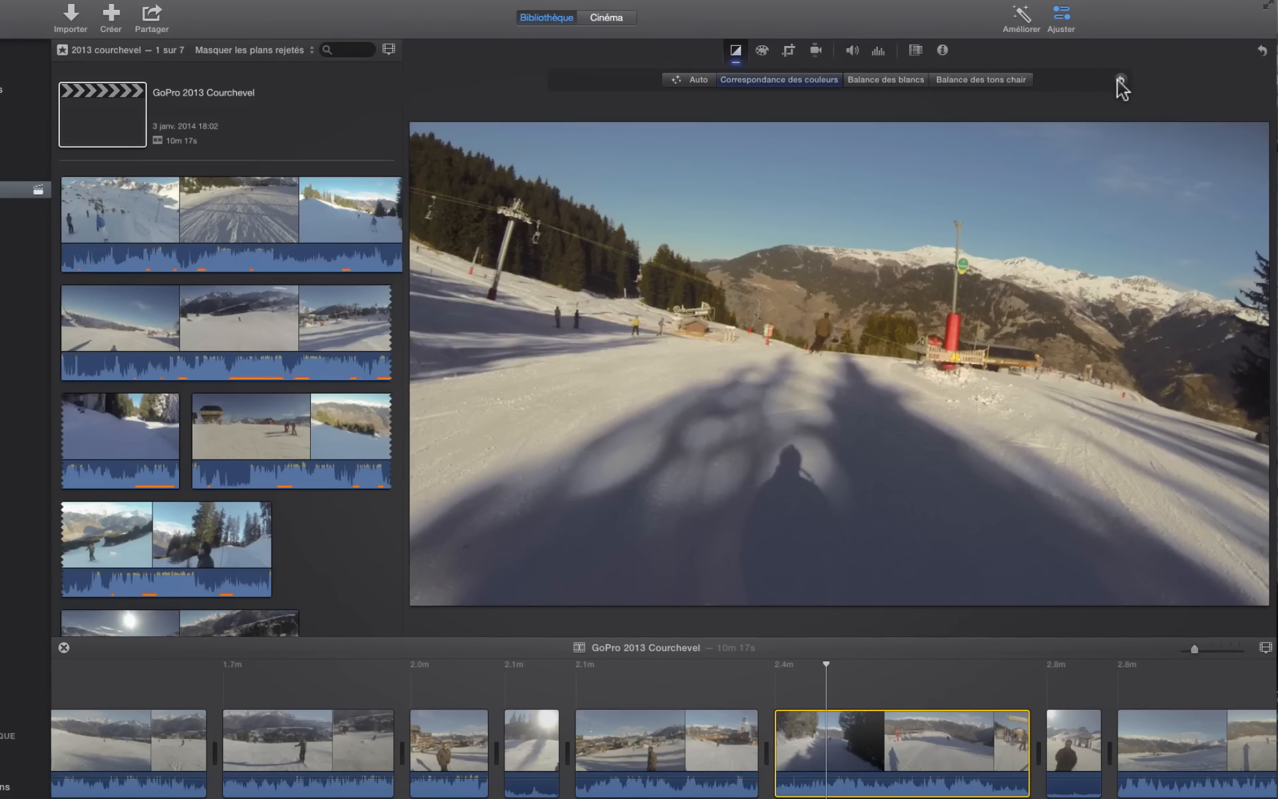
- Reopen the colour match of the 2.4m clip and compare the picture with and without it again
click(756, 84)
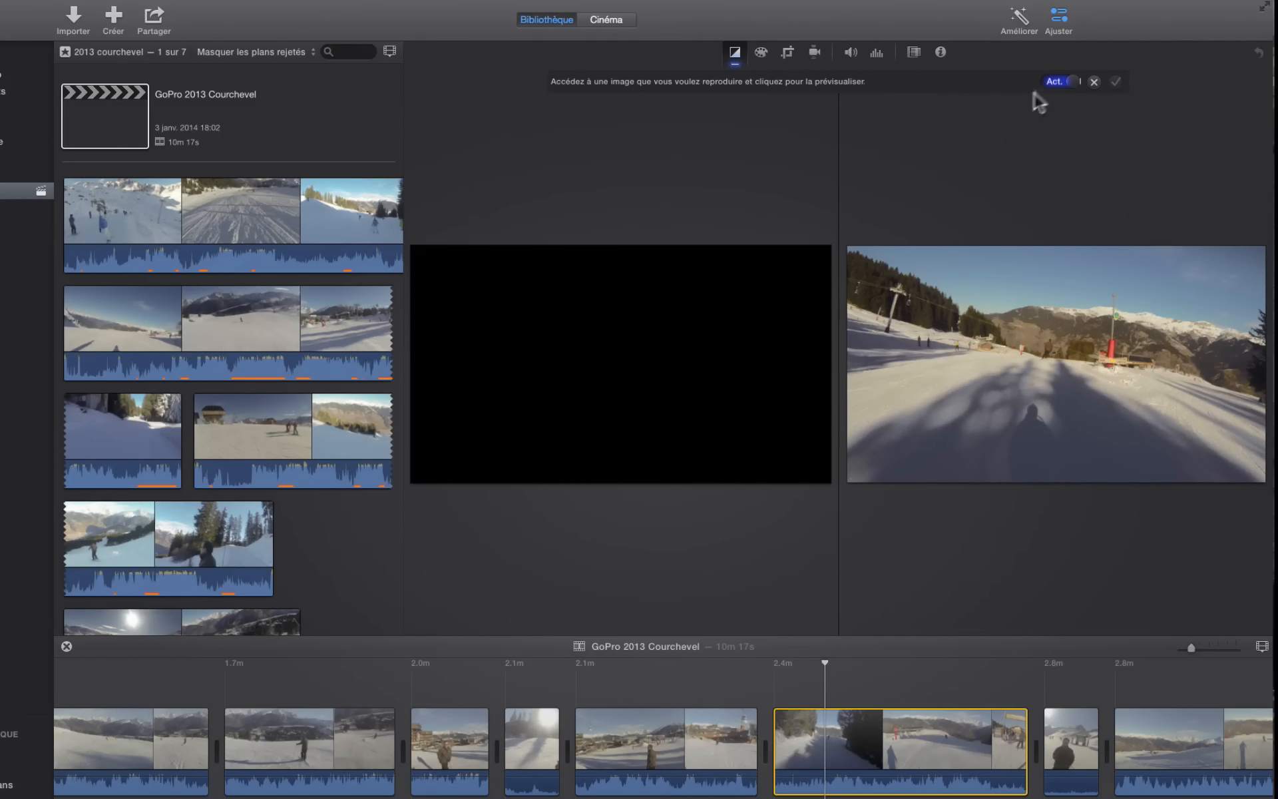
click(1062, 82)
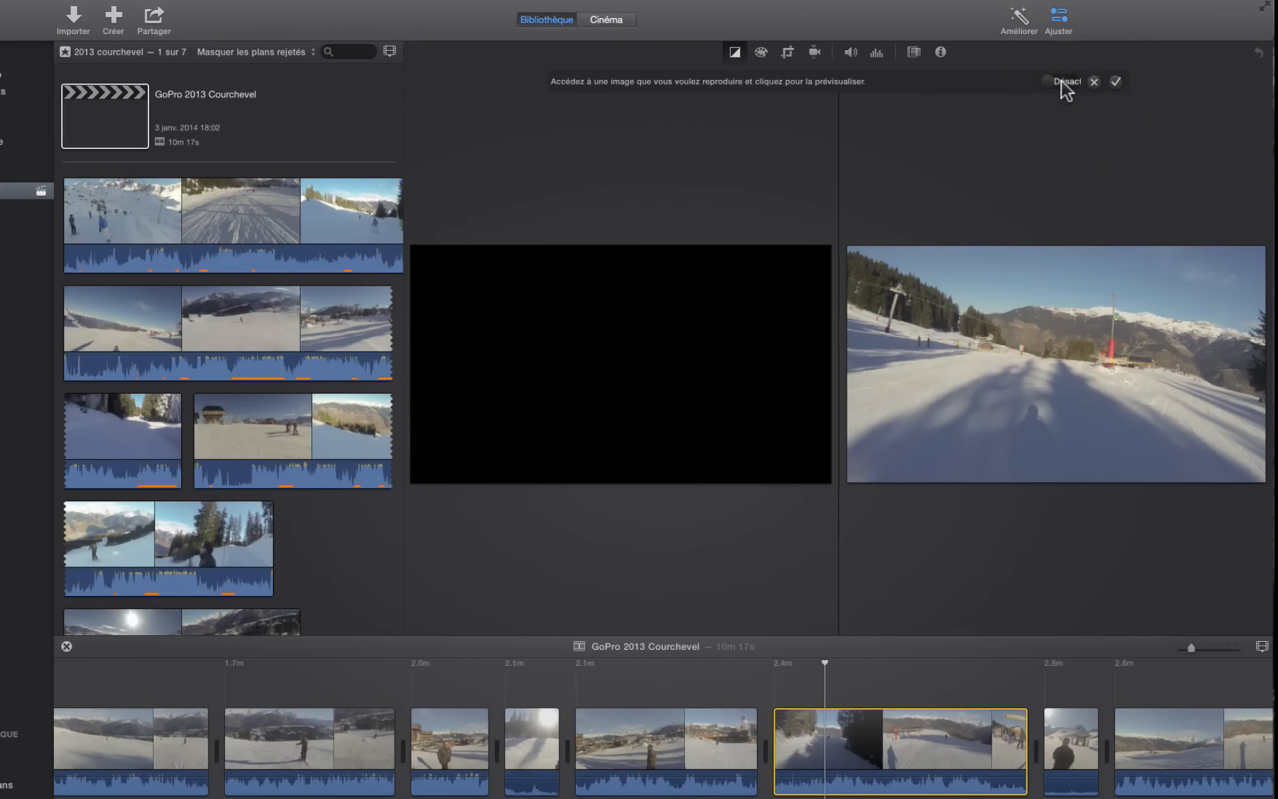
click(1065, 84)
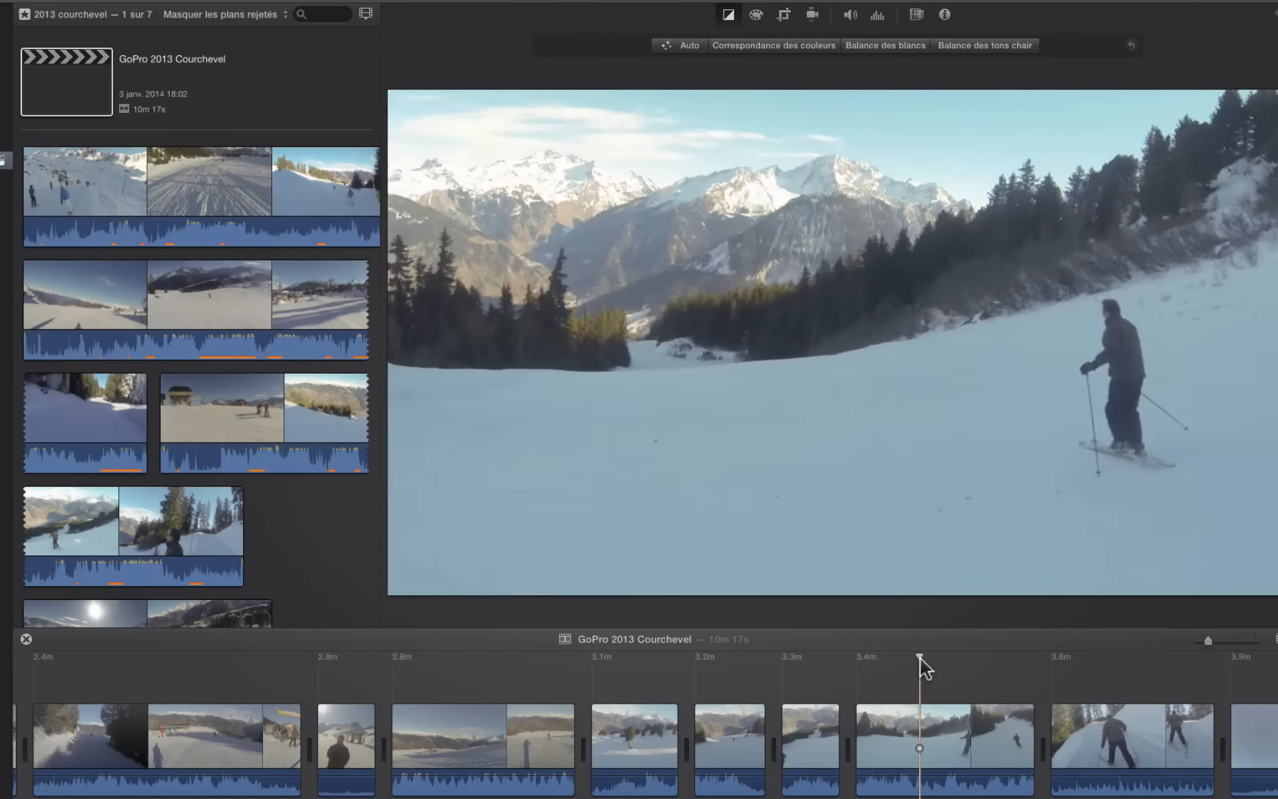
- Select the clip starting at 3.4m with the playhead inside it and open its white balance correction
click(919, 662)
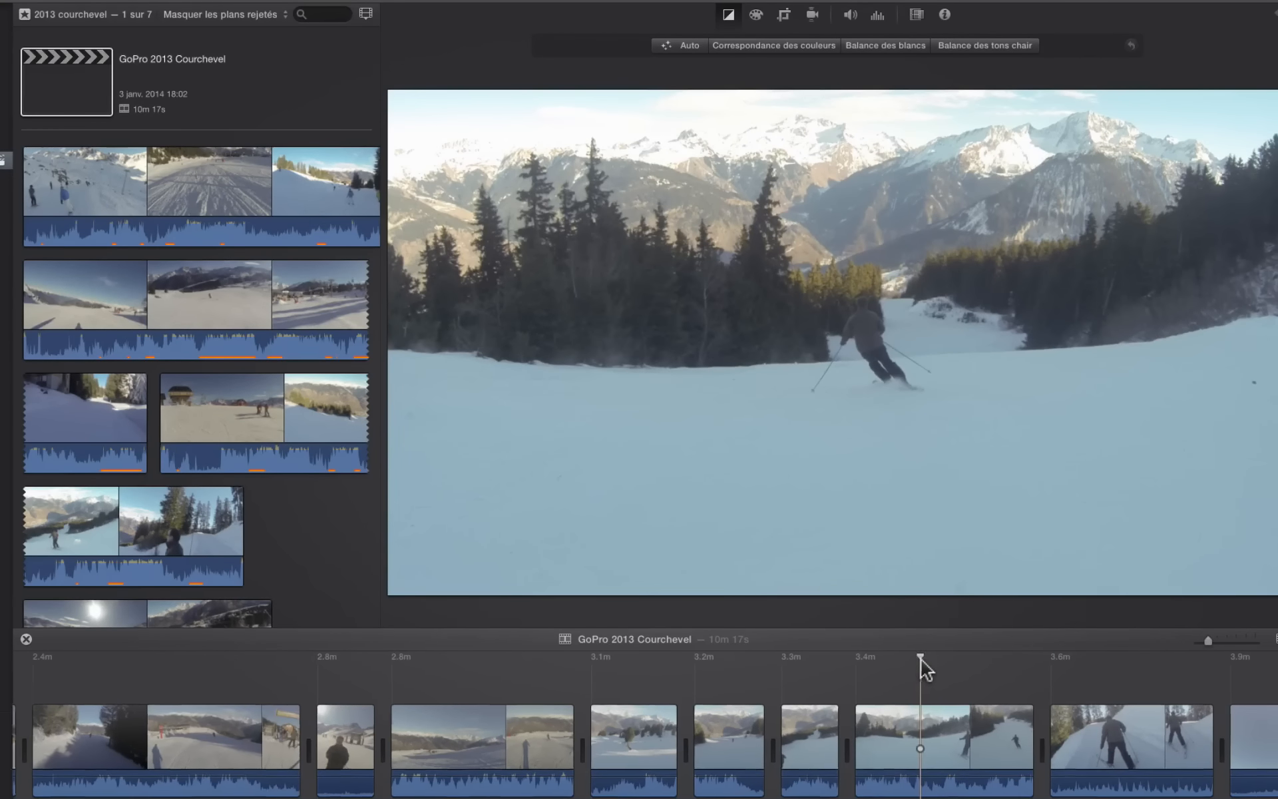
click(932, 722)
mouse_move(925, 526)
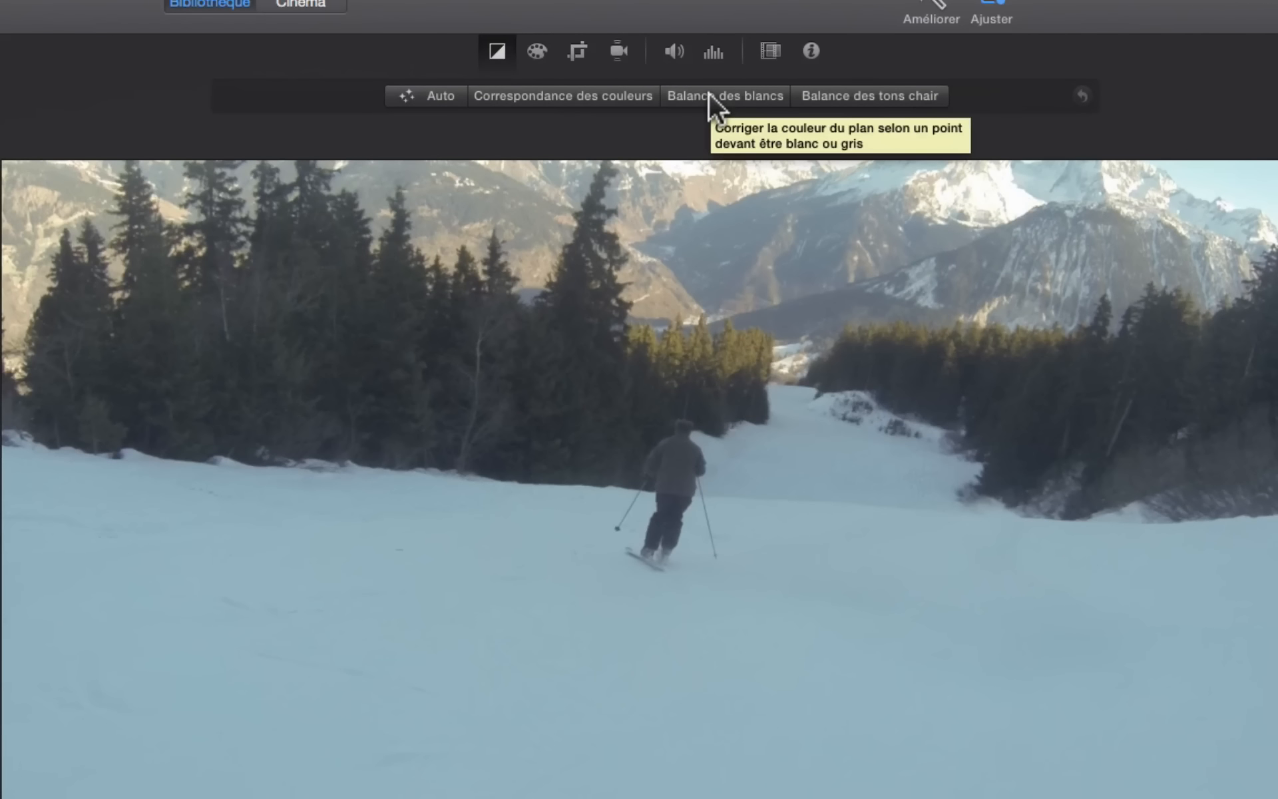
click(711, 96)
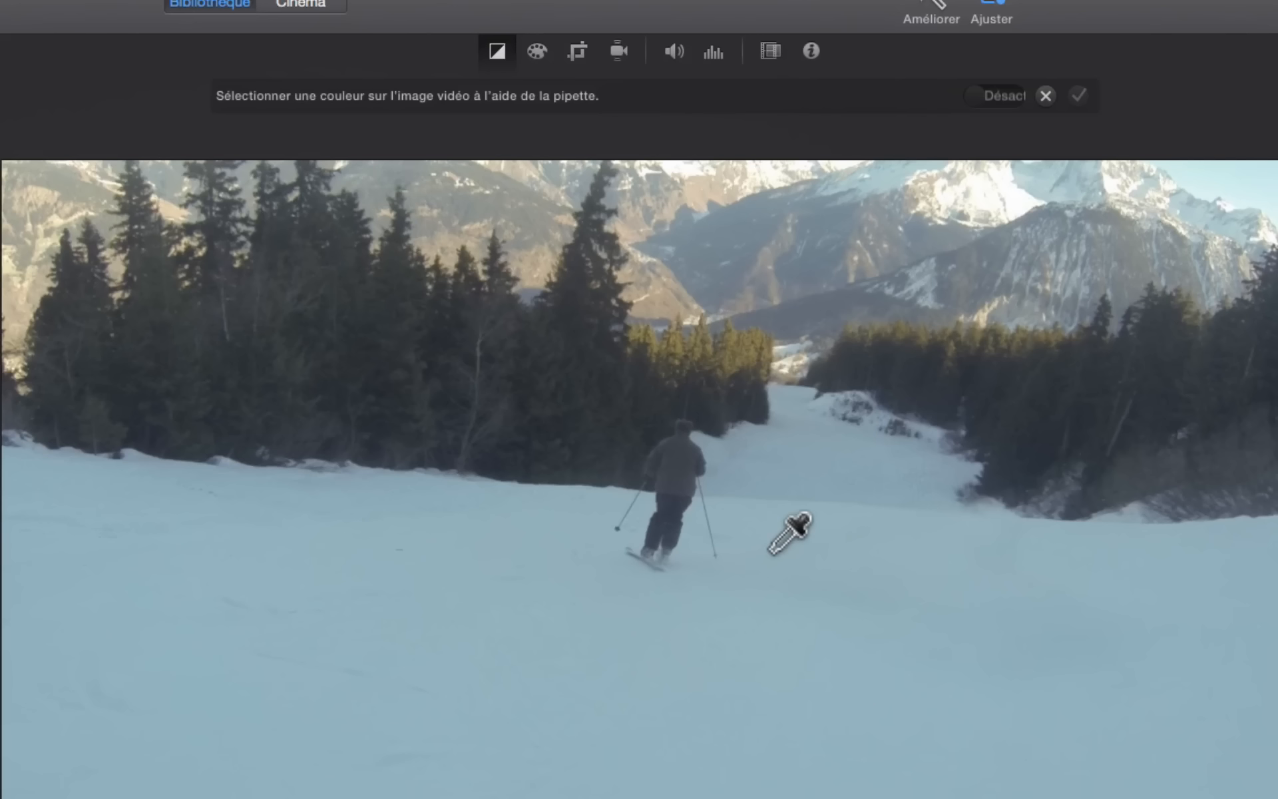
- Try white balances sampled from the snow beside the skier, in the foreground and below the trees, switching them off to compare
click(783, 458)
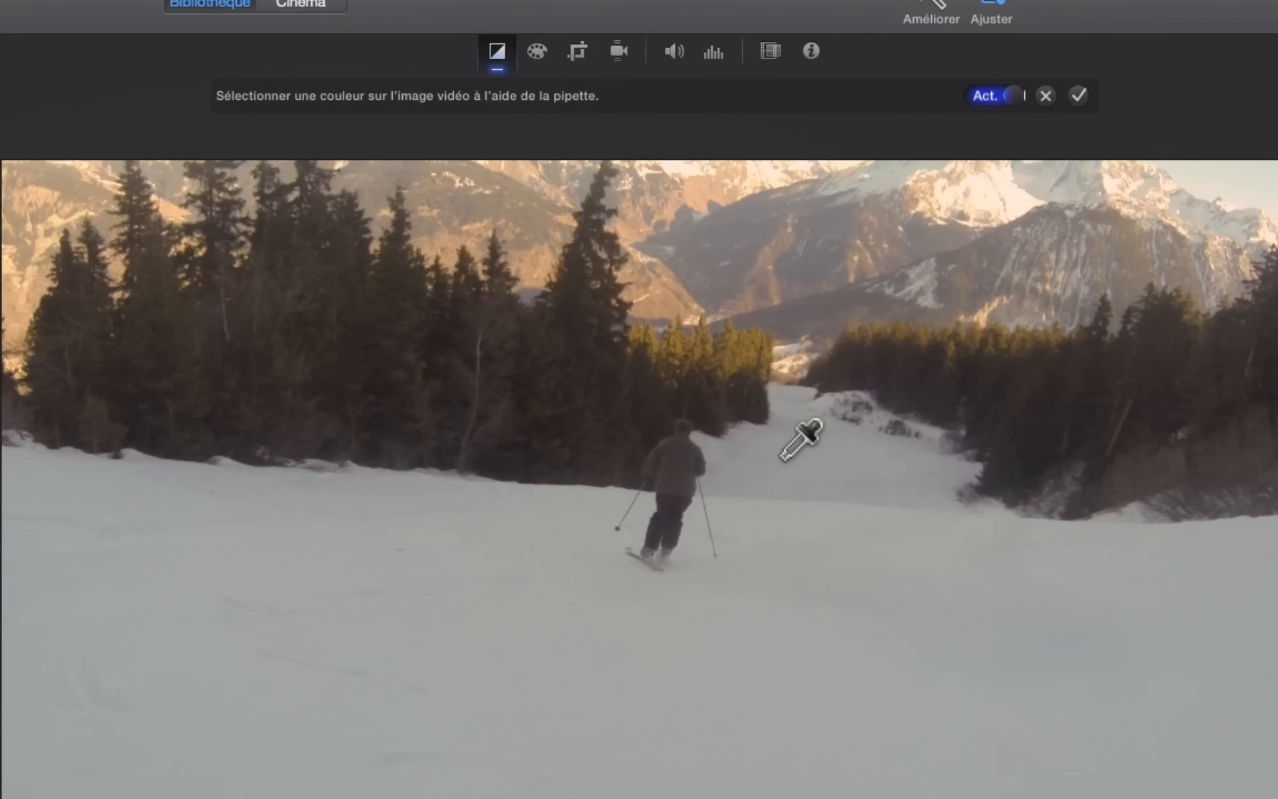
click(148, 580)
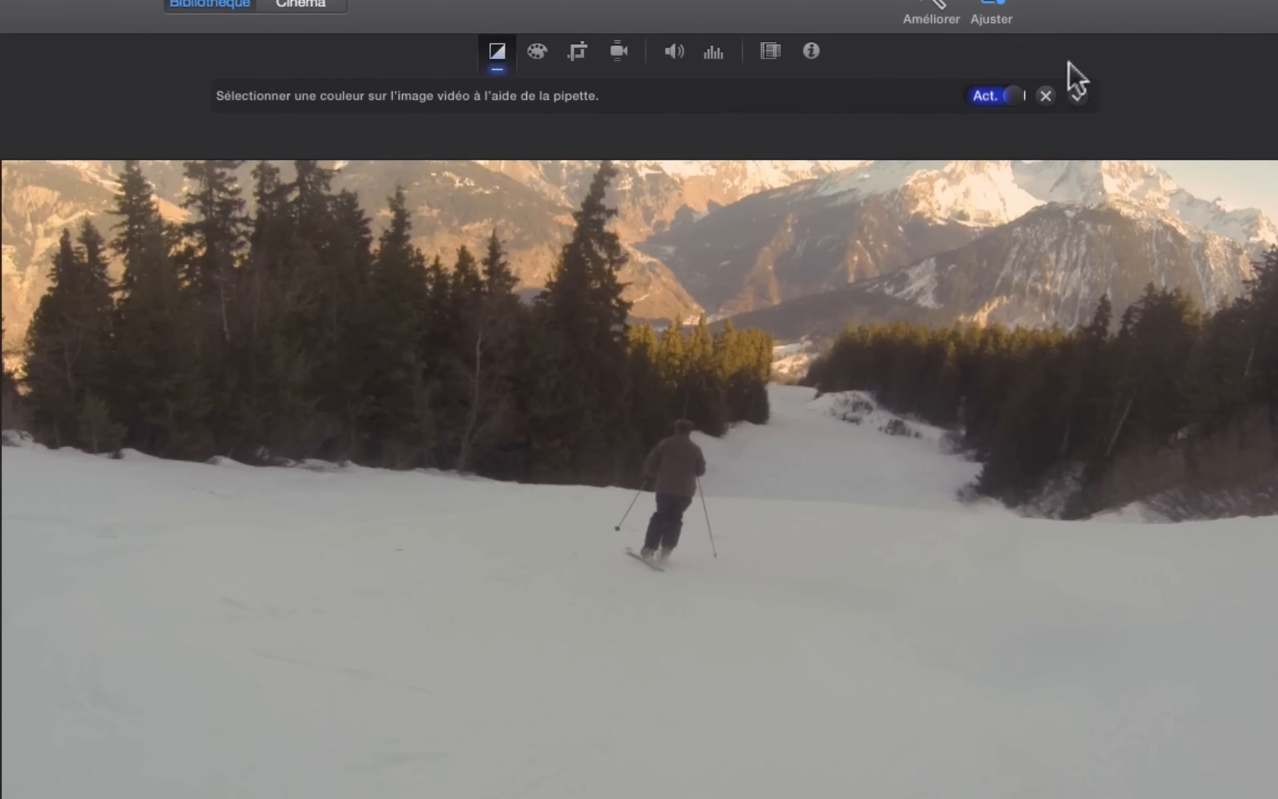
click(1010, 96)
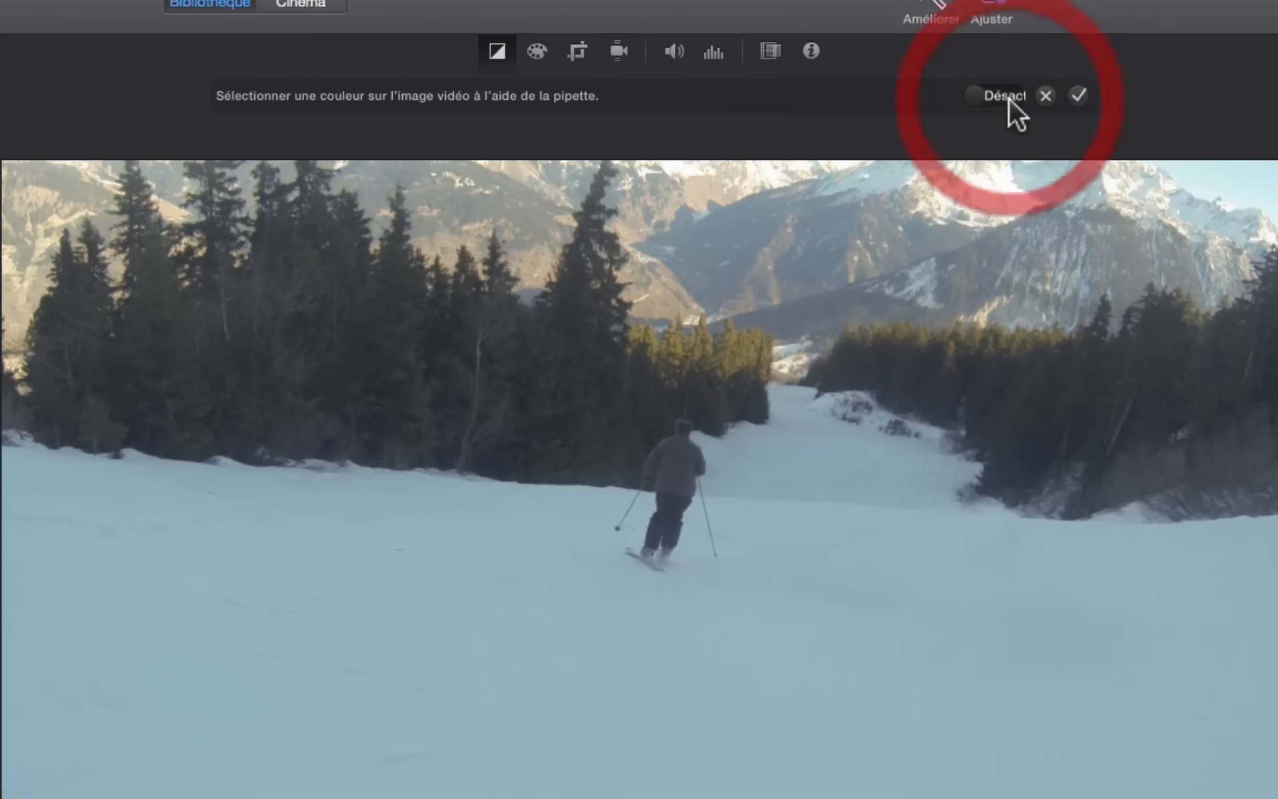
click(492, 53)
click(762, 100)
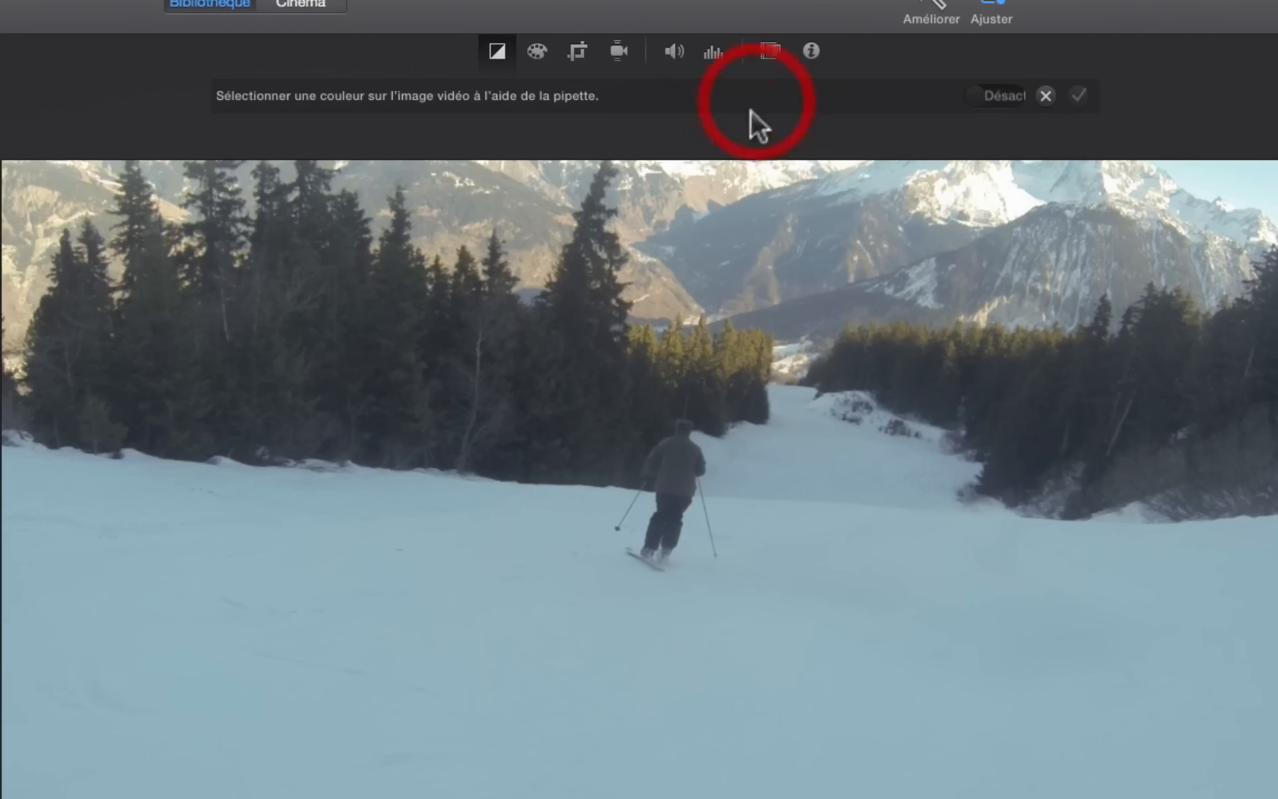
click(102, 506)
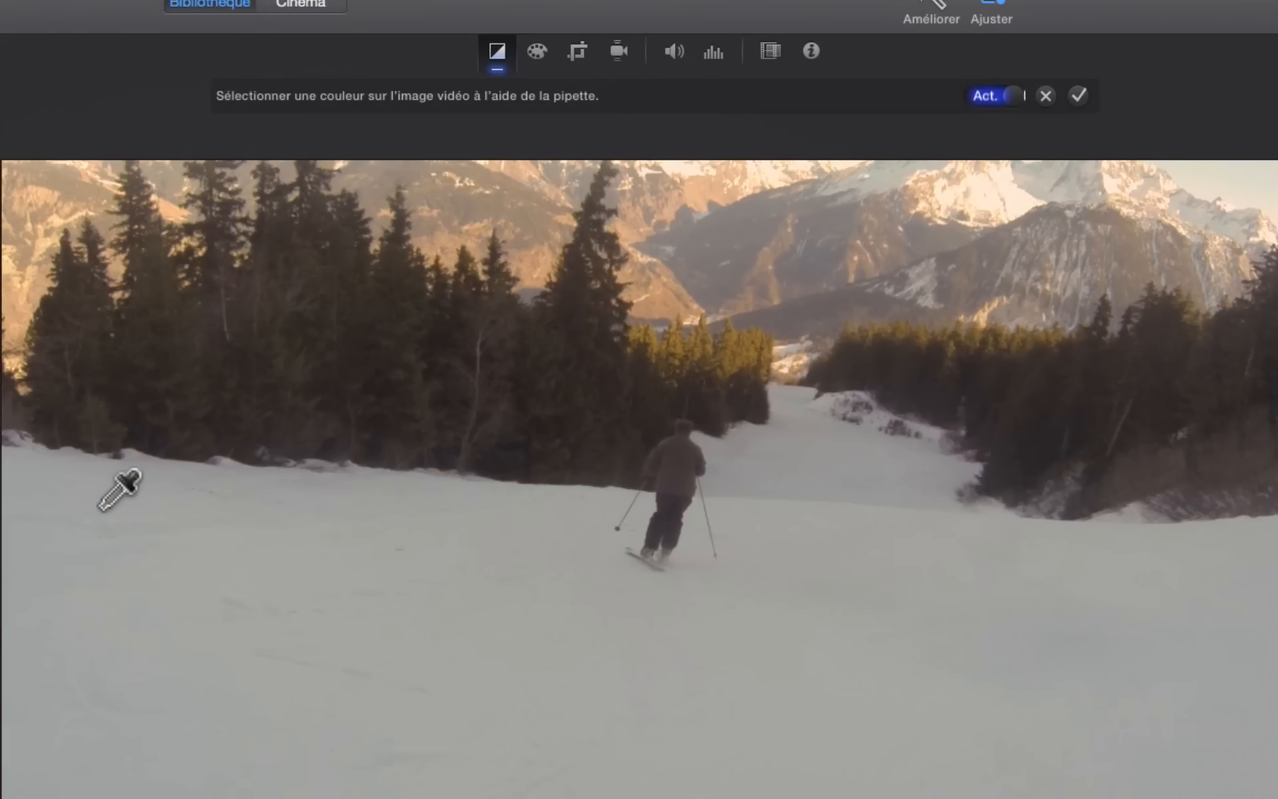
click(1009, 96)
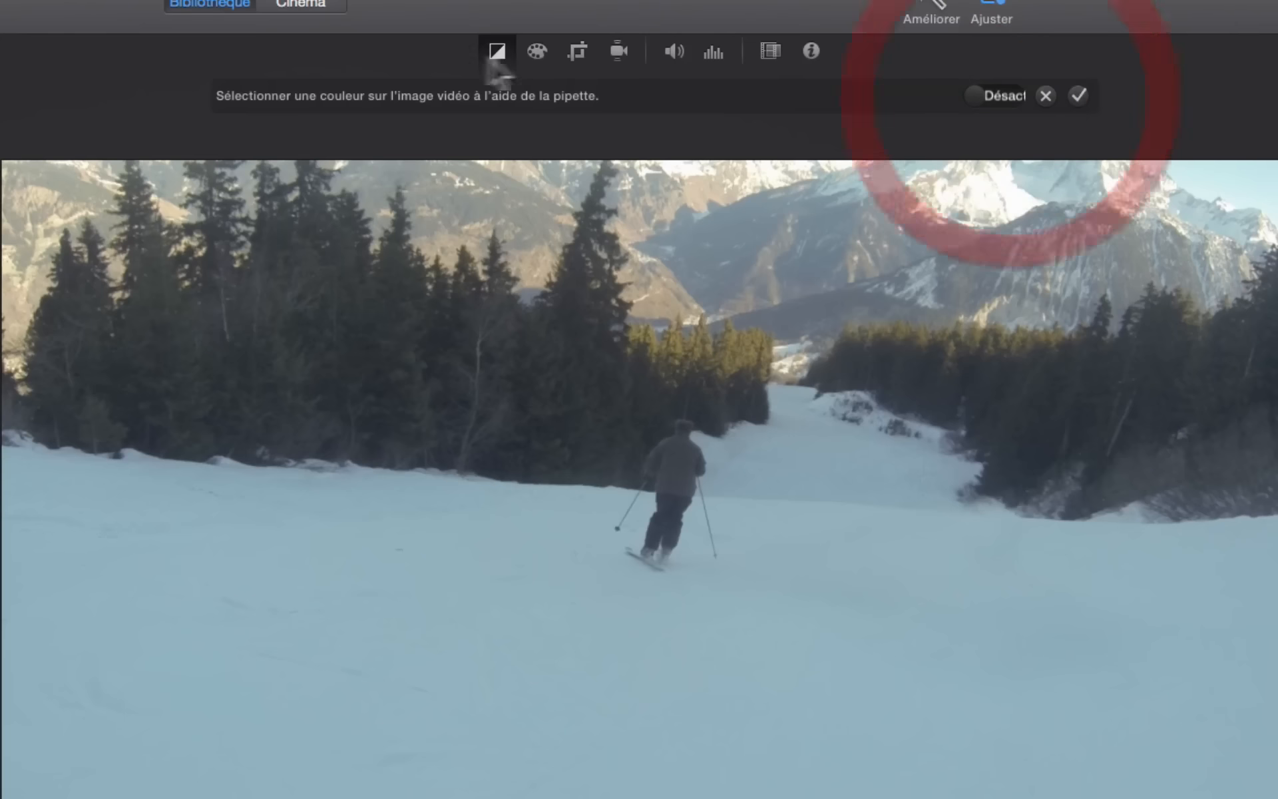
- Restart the white balance of the 3.4m clip and try sampling the sunlit snow on the distant mountain
click(492, 50)
click(750, 97)
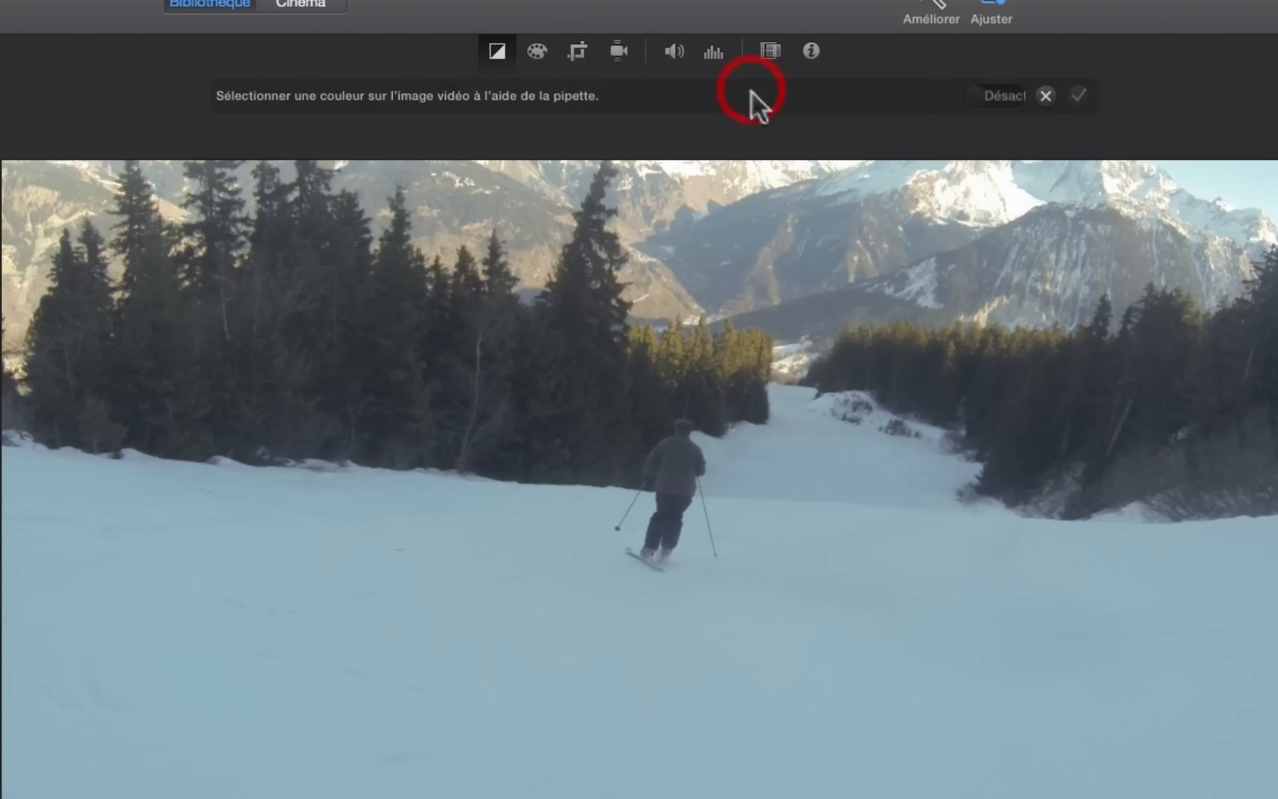
click(975, 201)
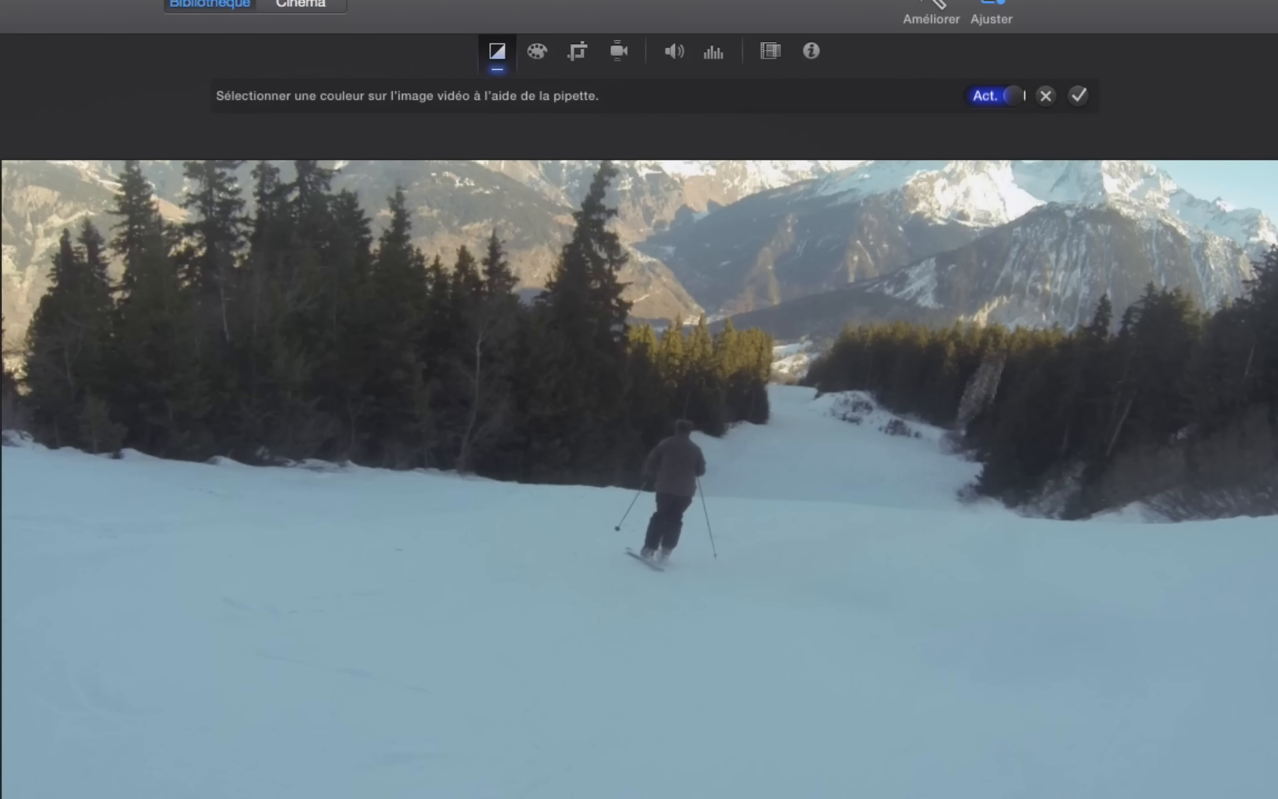
- White-balance the 3.4m clip from the foreground snow below the skier, compare it with the original, and apply the correction
click(501, 50)
click(755, 86)
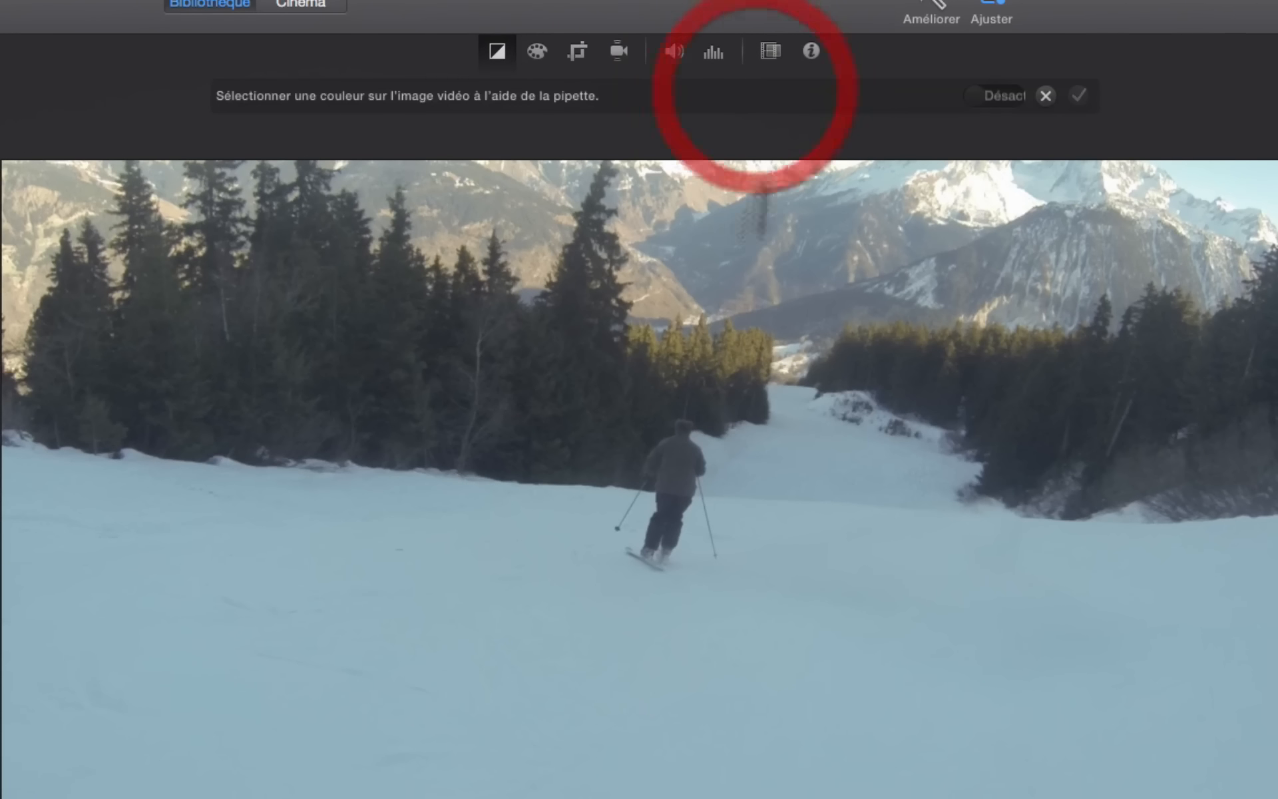
click(765, 651)
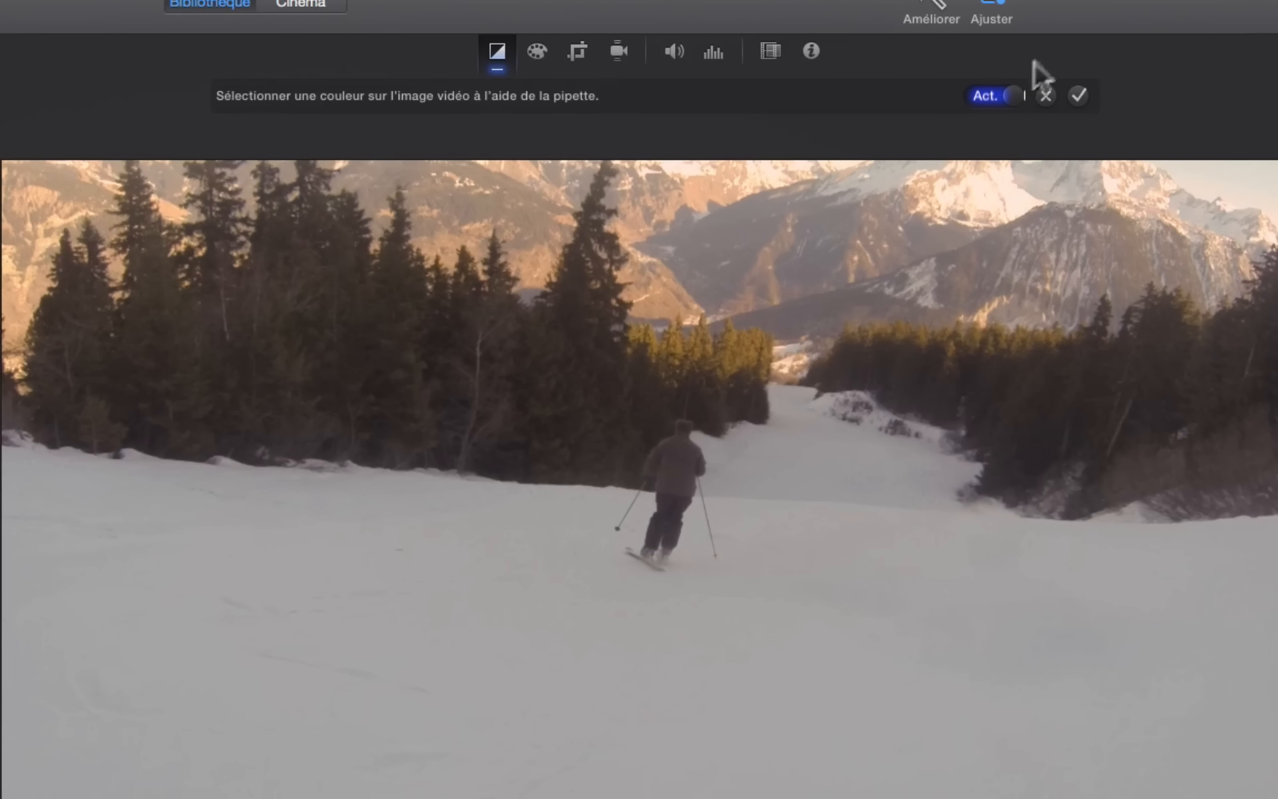
click(1016, 88)
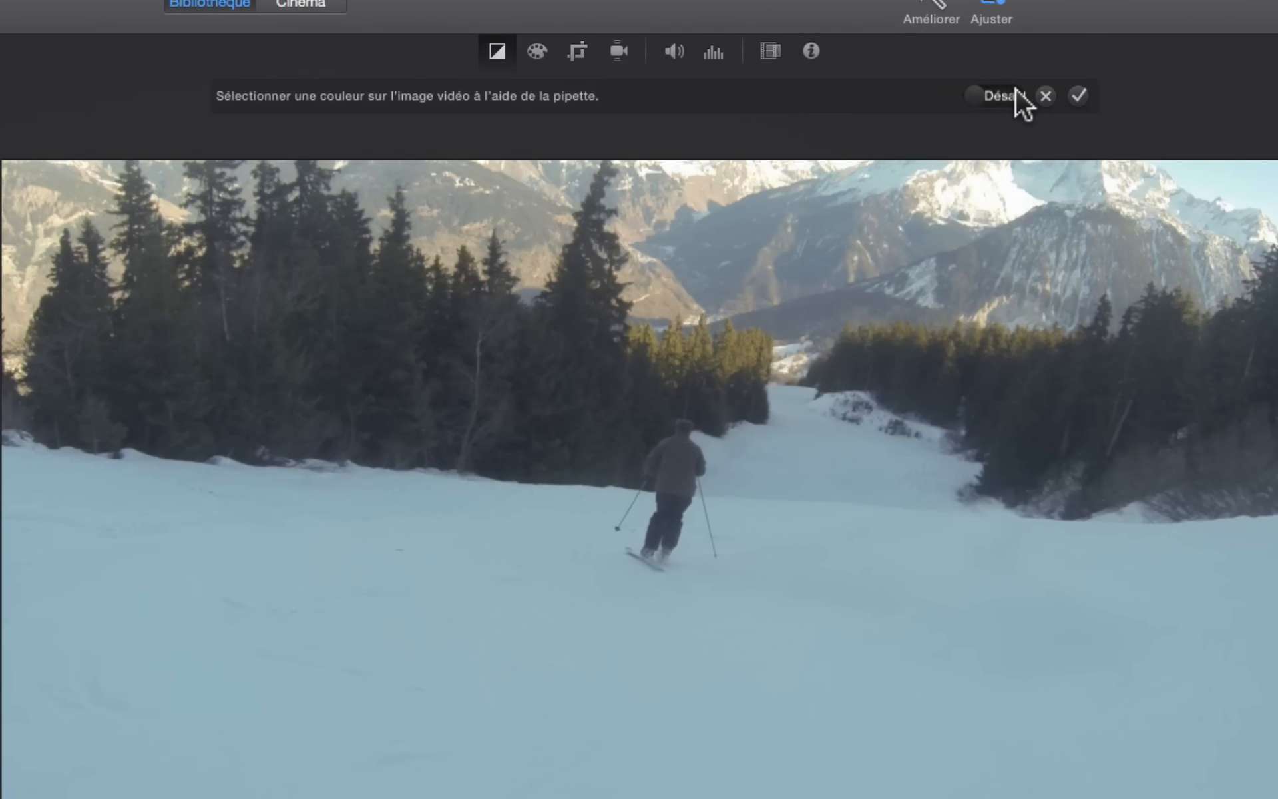
click(979, 95)
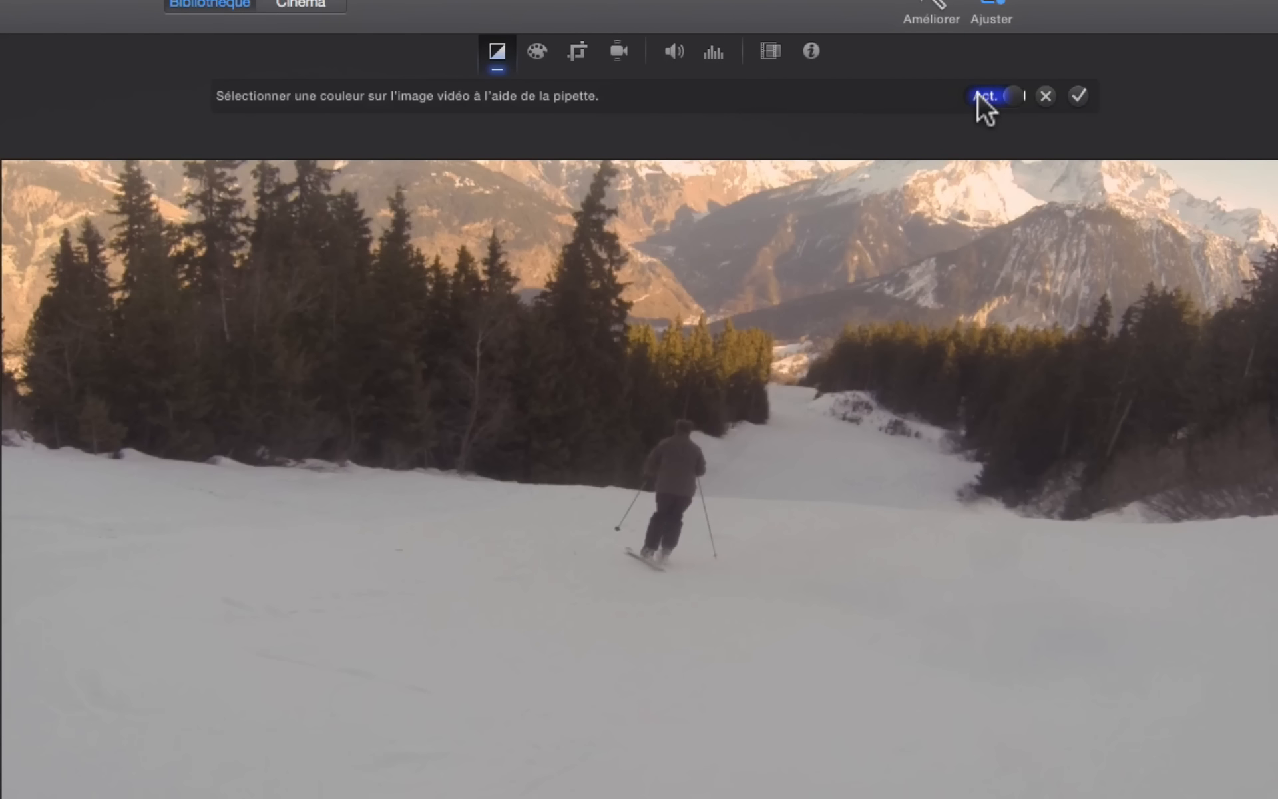
click(1079, 96)
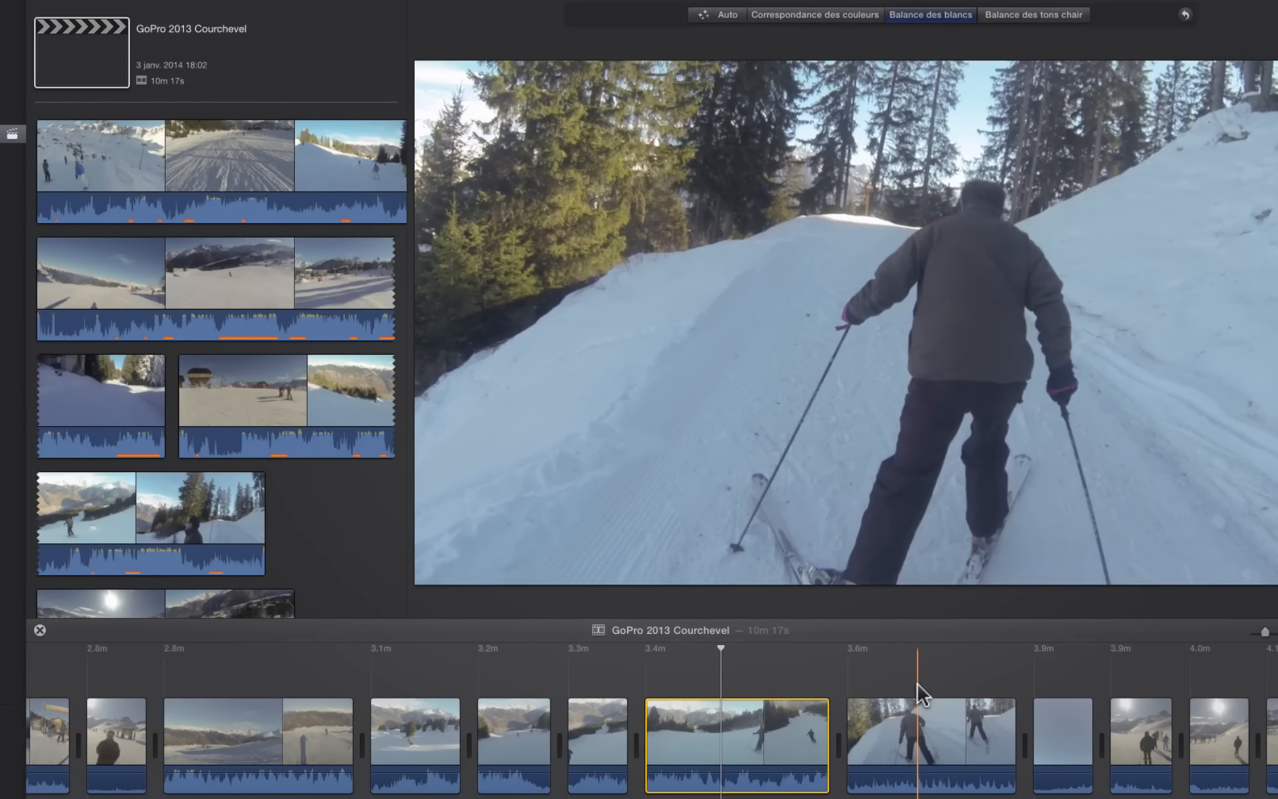
- Select the clip starting at 3.6m, try a white balance sampled from the snow beside the skier, and cancel it
click(920, 694)
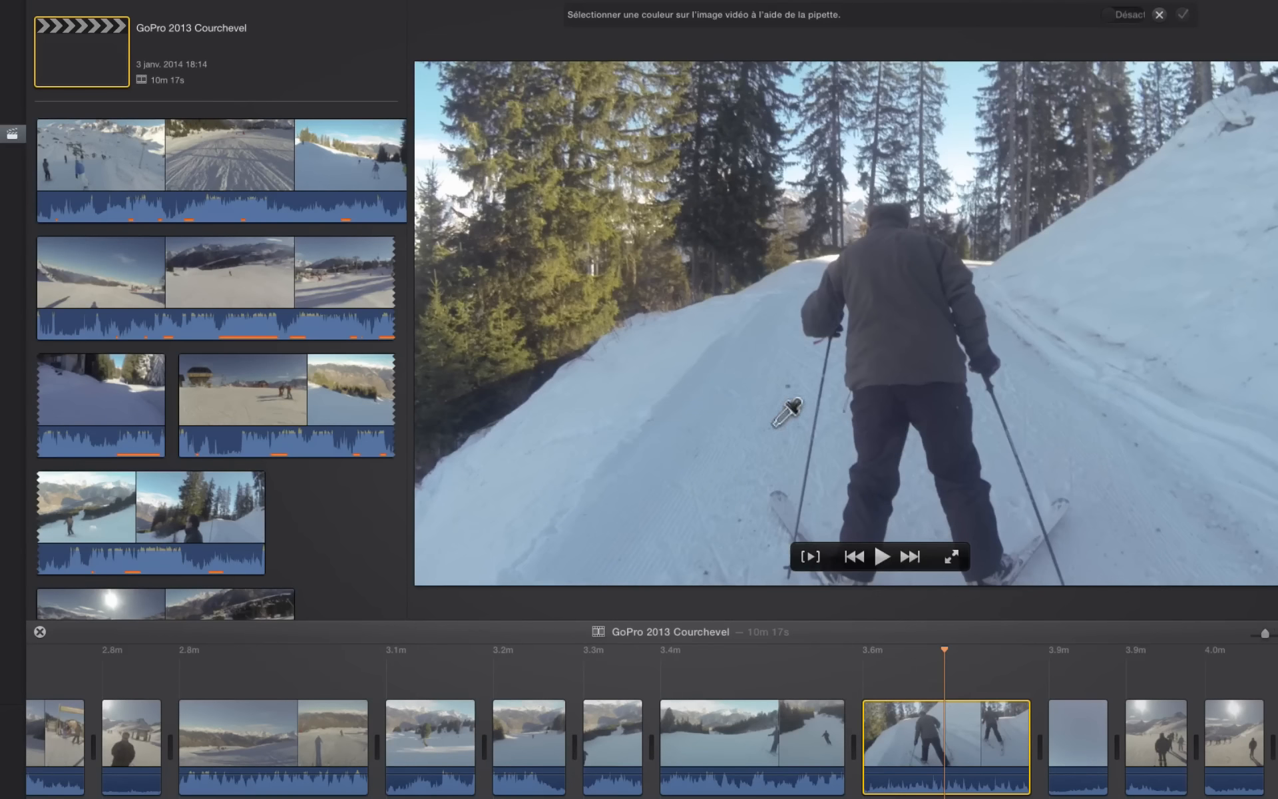
click(735, 397)
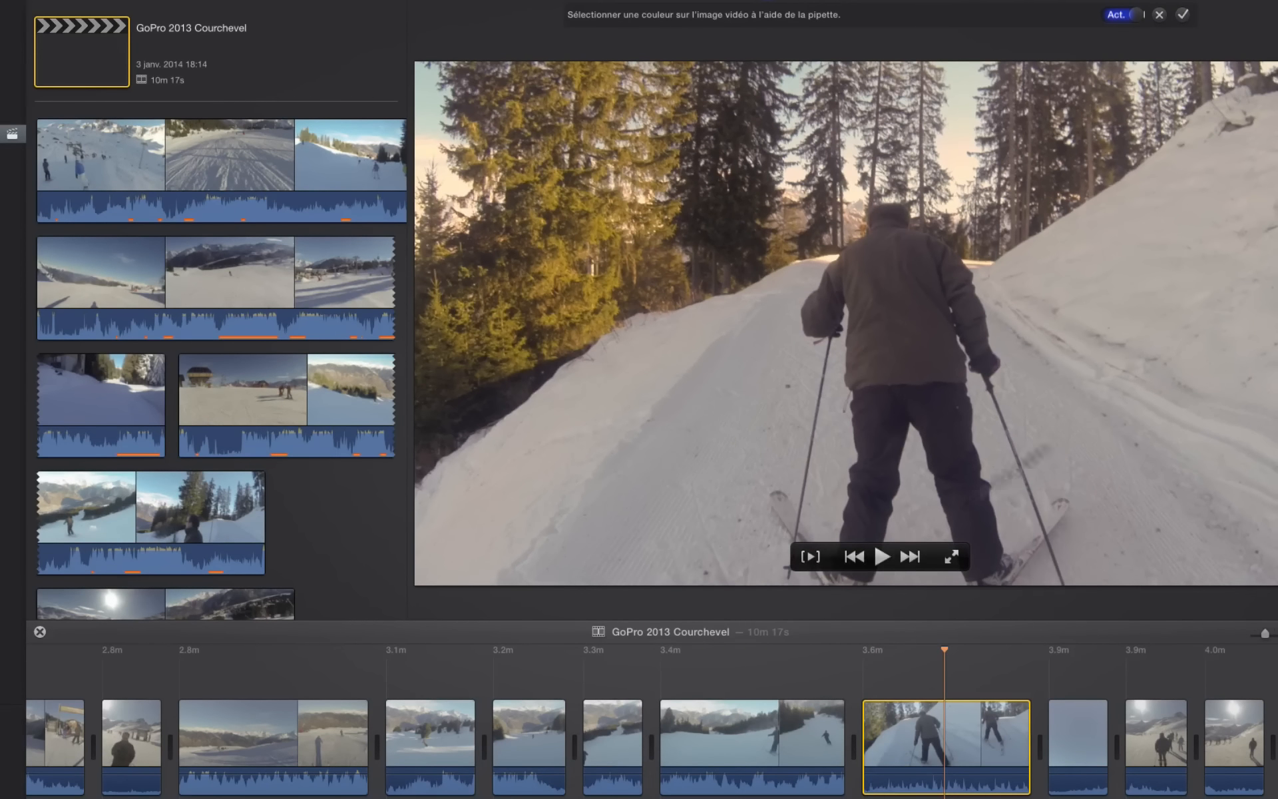
click(1160, 17)
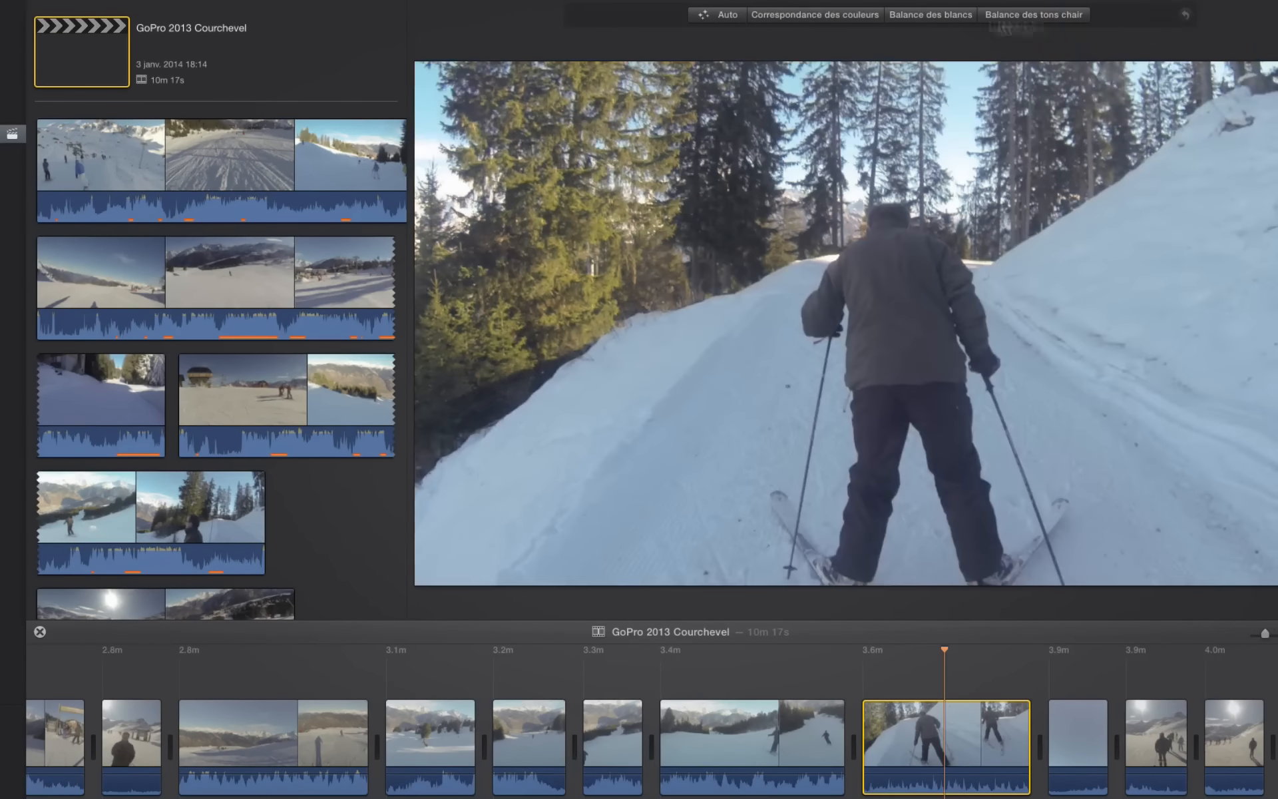
- Try matching the colours of the 3.6m clip to a frame of the preceding 3.4m clip, and cancel the match
click(832, 16)
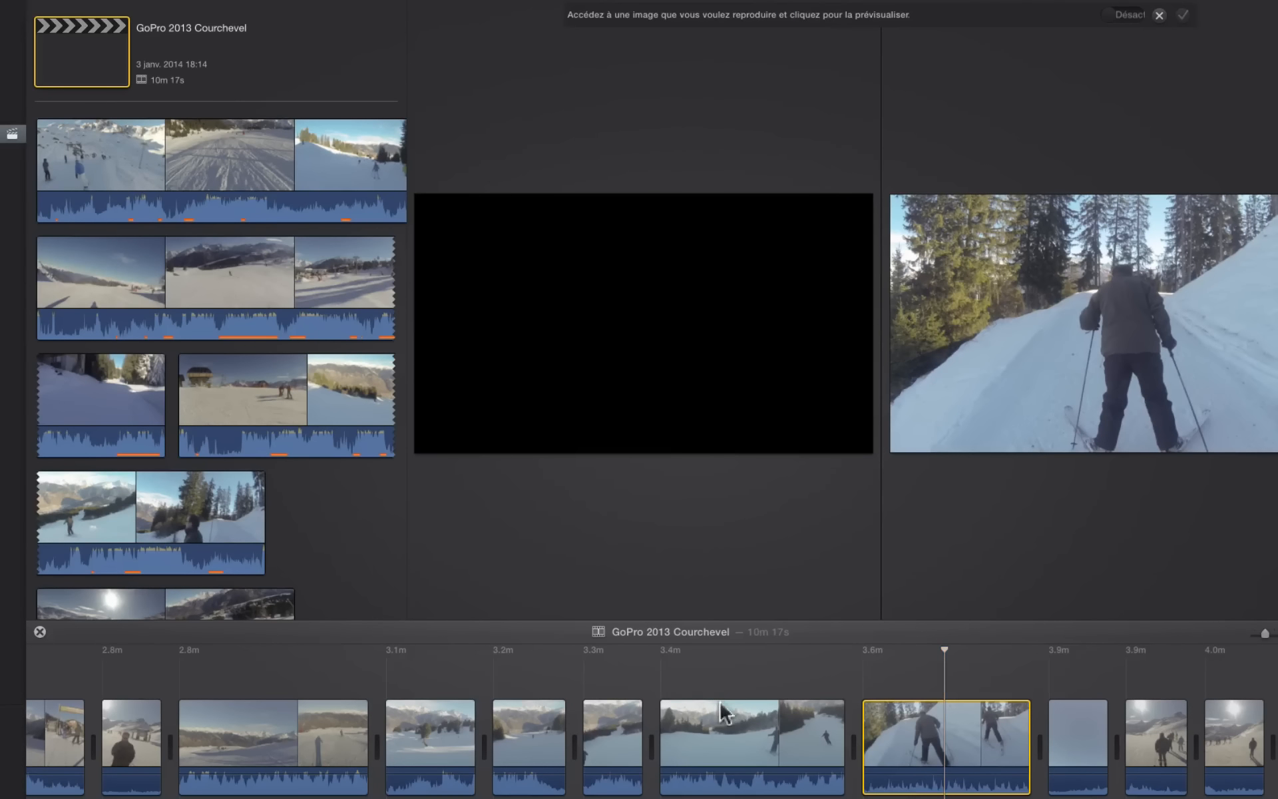
click(730, 730)
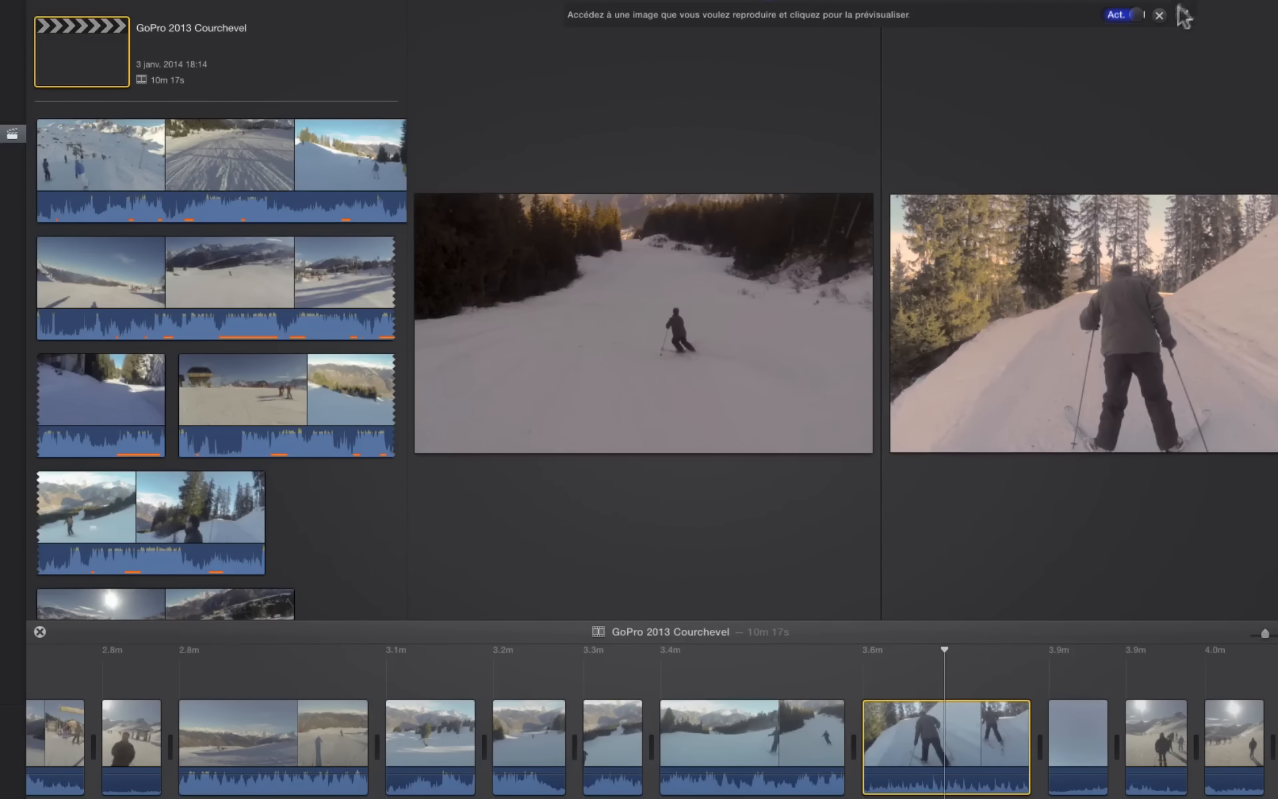
click(1159, 16)
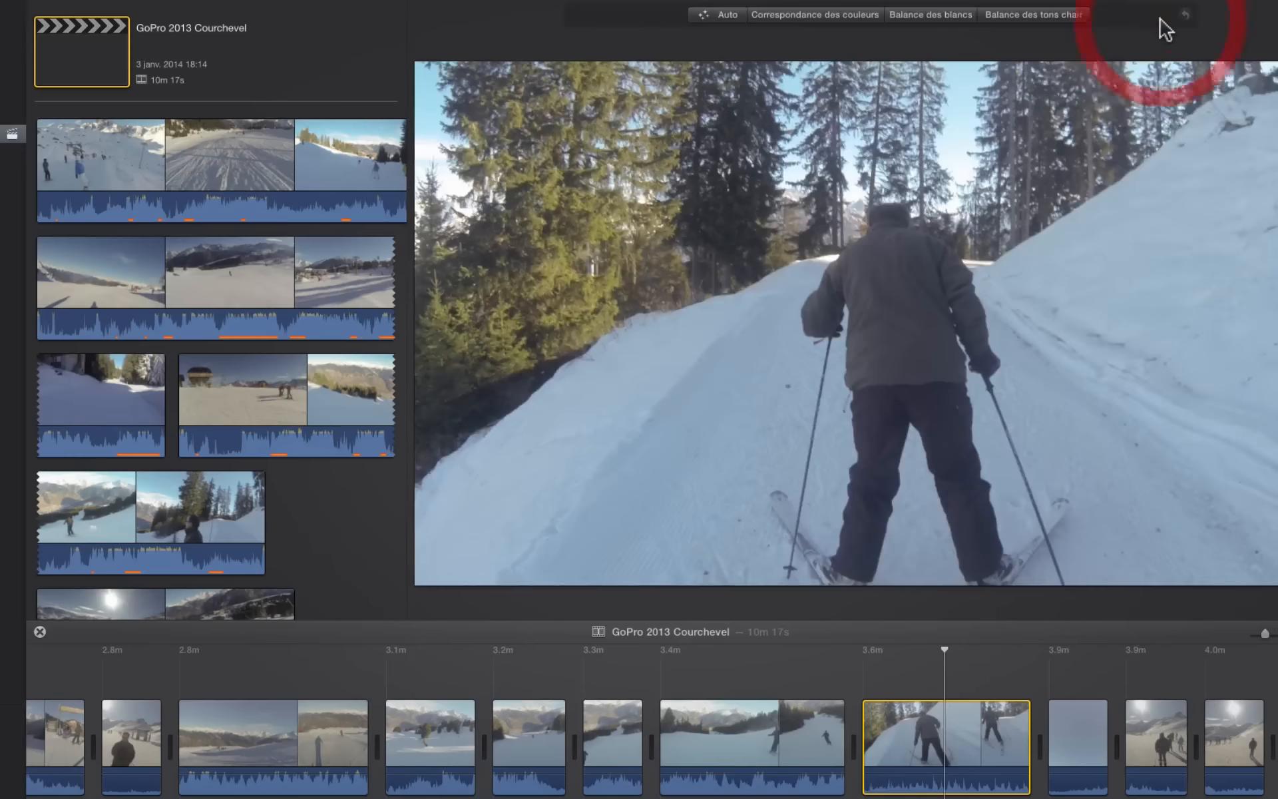
- Try a white balance on the 3.6m clip sampled from the snowy slope beside the skier, and leave it unapplied
click(921, 17)
click(1072, 434)
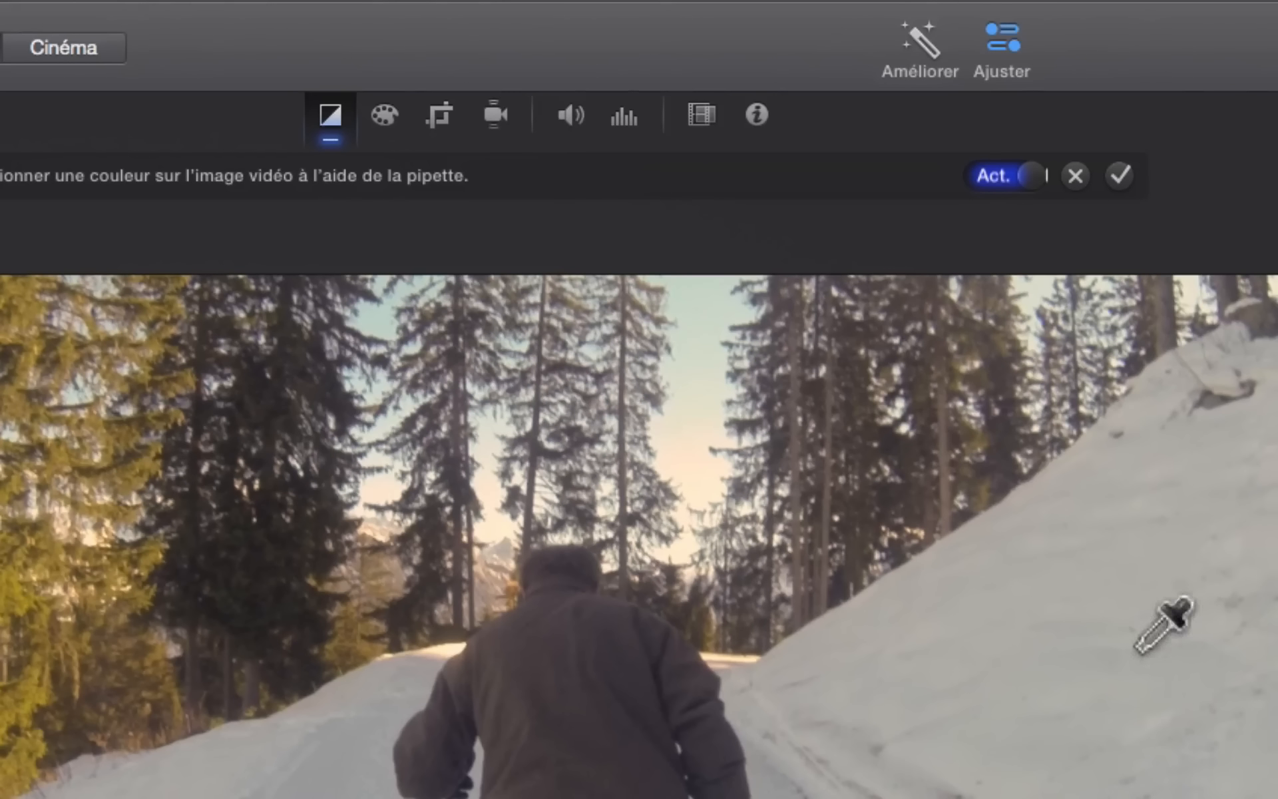
click(347, 115)
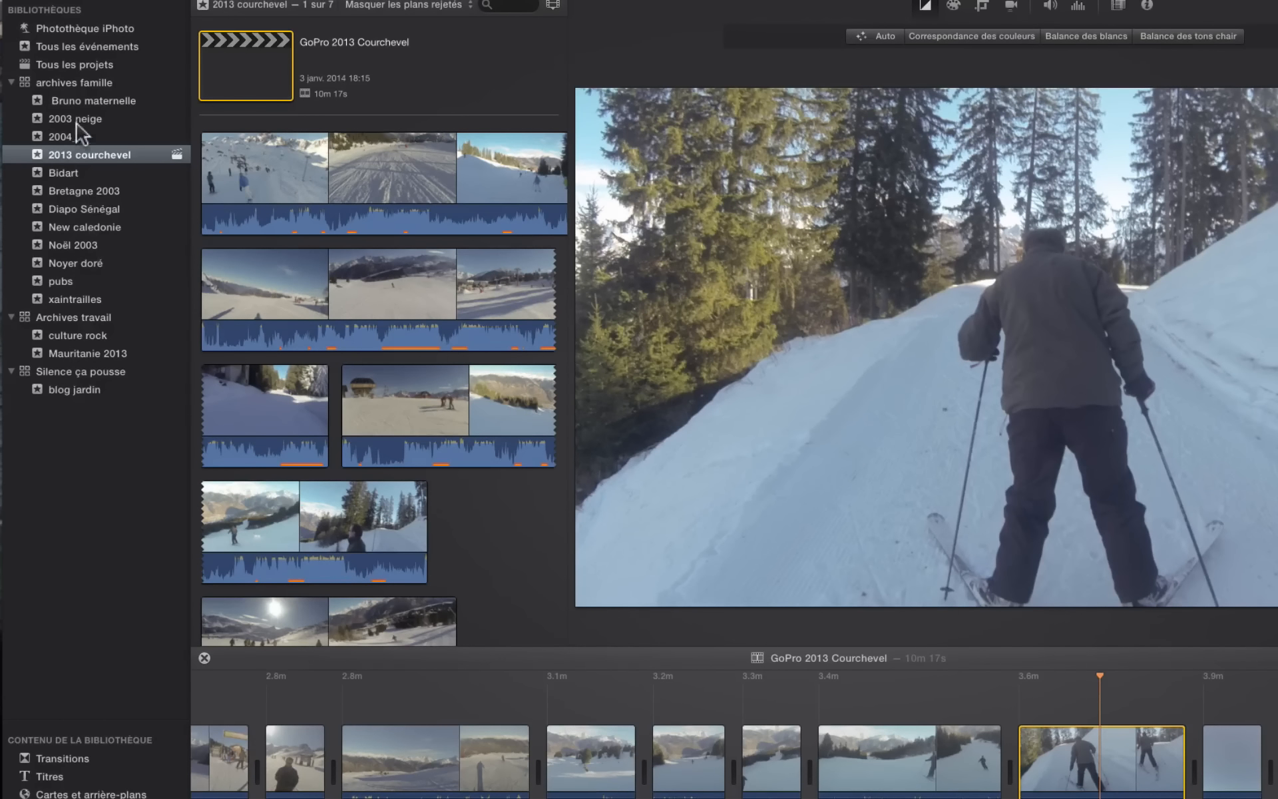
- Open the Bidart movie from the Bidart event and select its first clip, the boy in the red T-shirt by the water
click(66, 174)
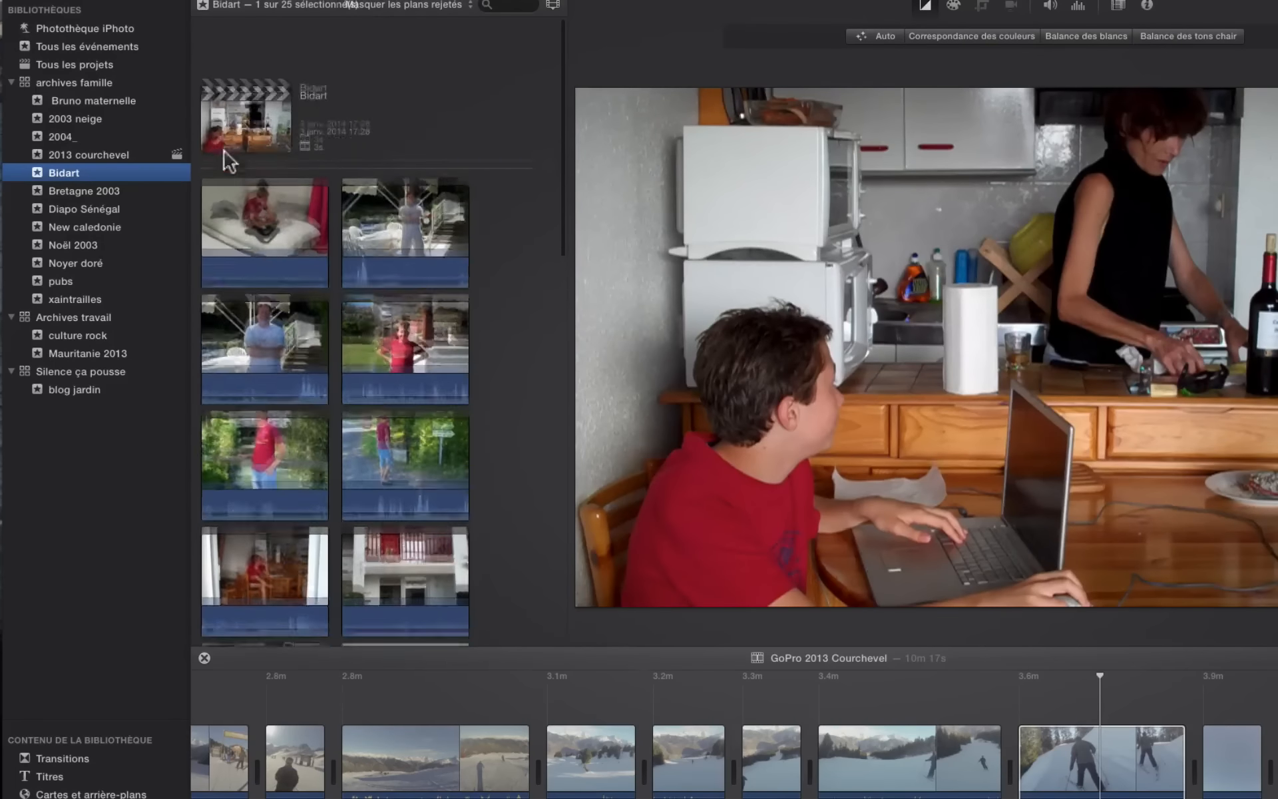
double_click(245, 74)
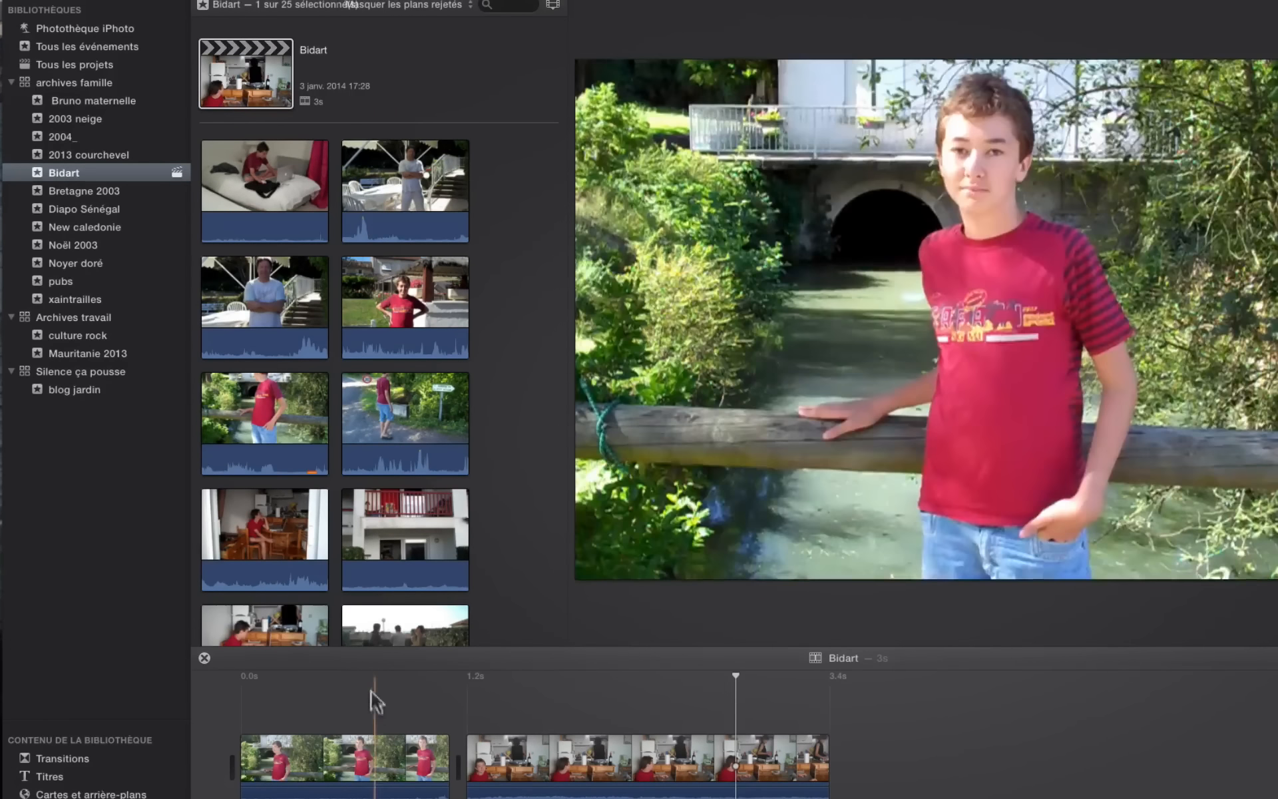
click(365, 685)
click(356, 750)
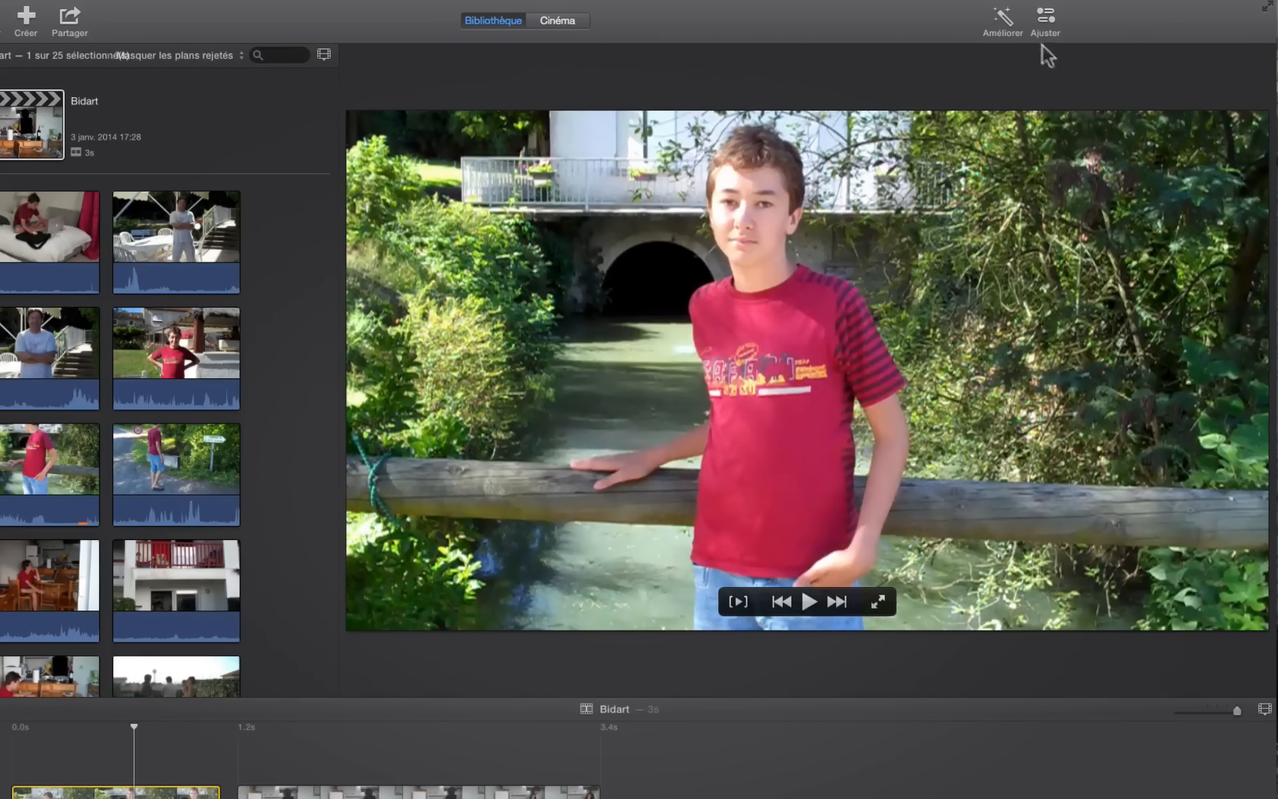
- Try a skin tone balance on the first Bidart clip sampled from the boy's arm, compare it with the original, and cancel it
click(1046, 17)
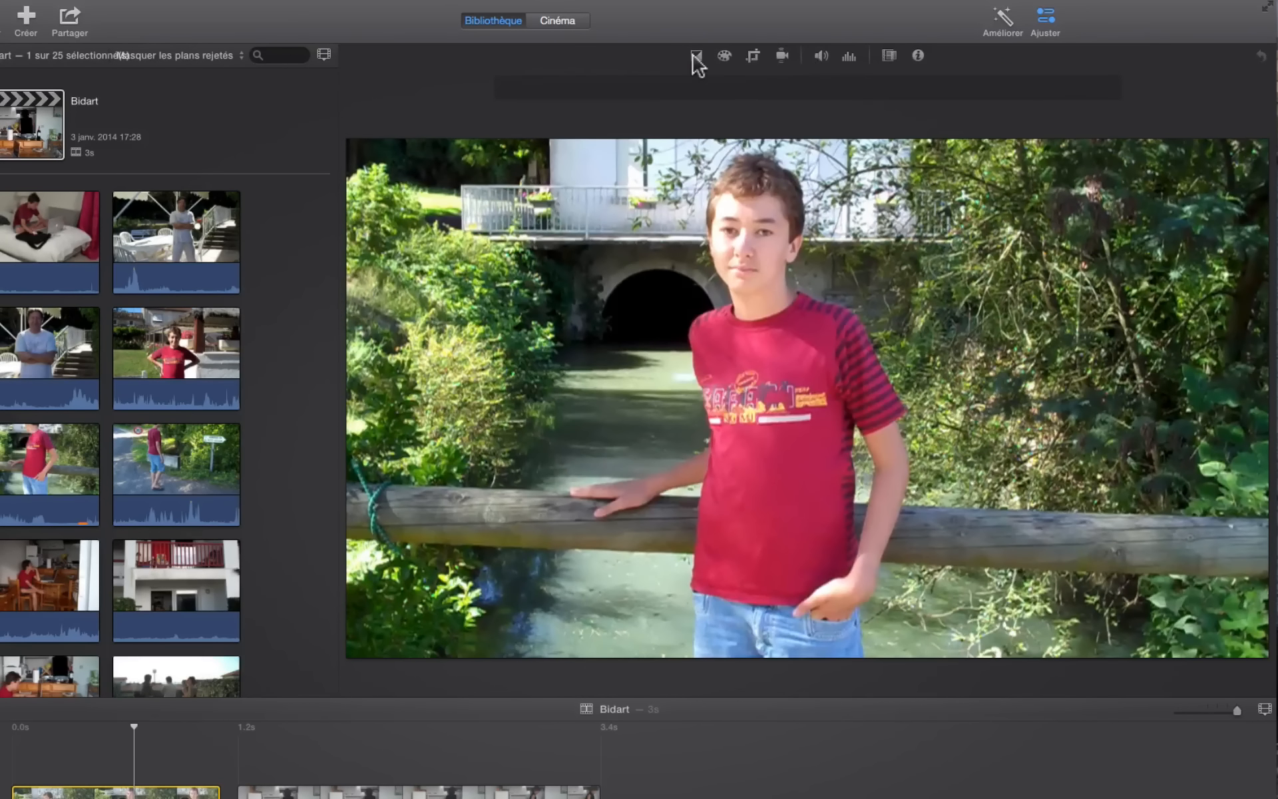
click(695, 56)
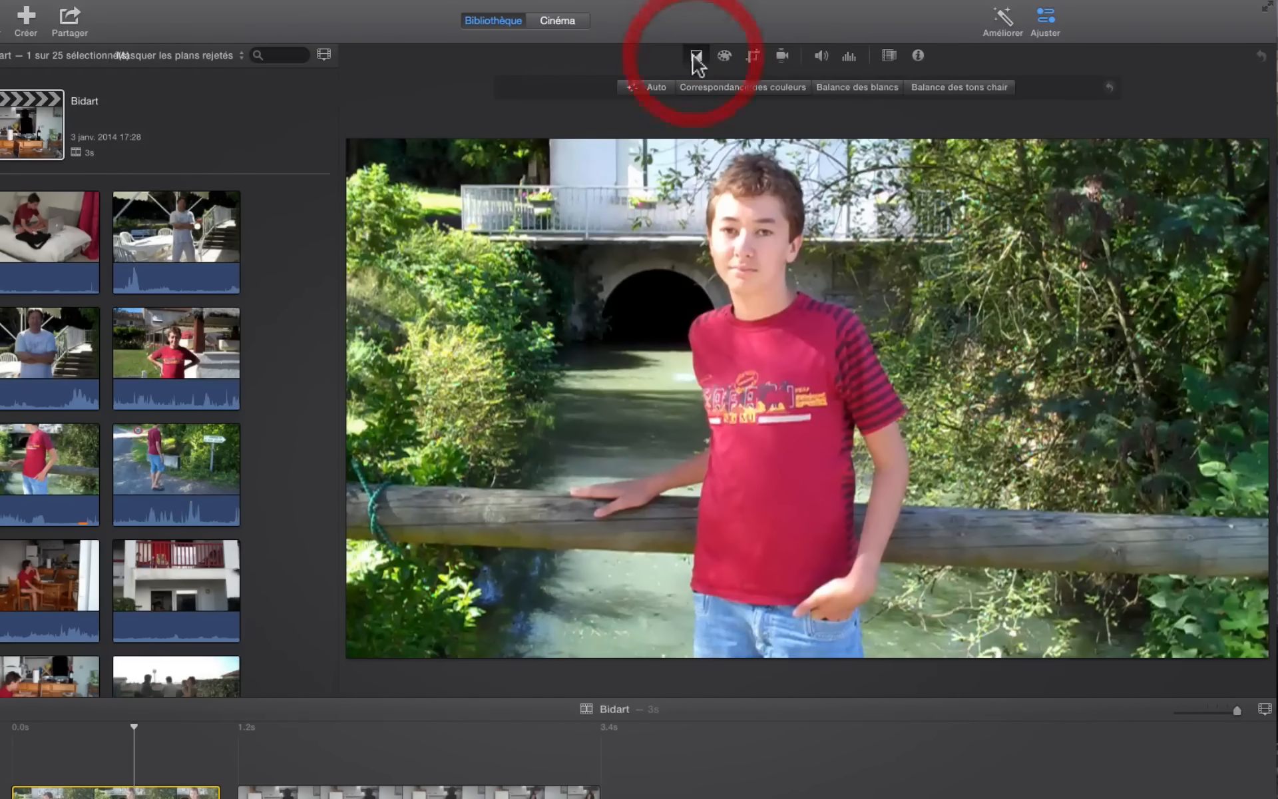
click(960, 92)
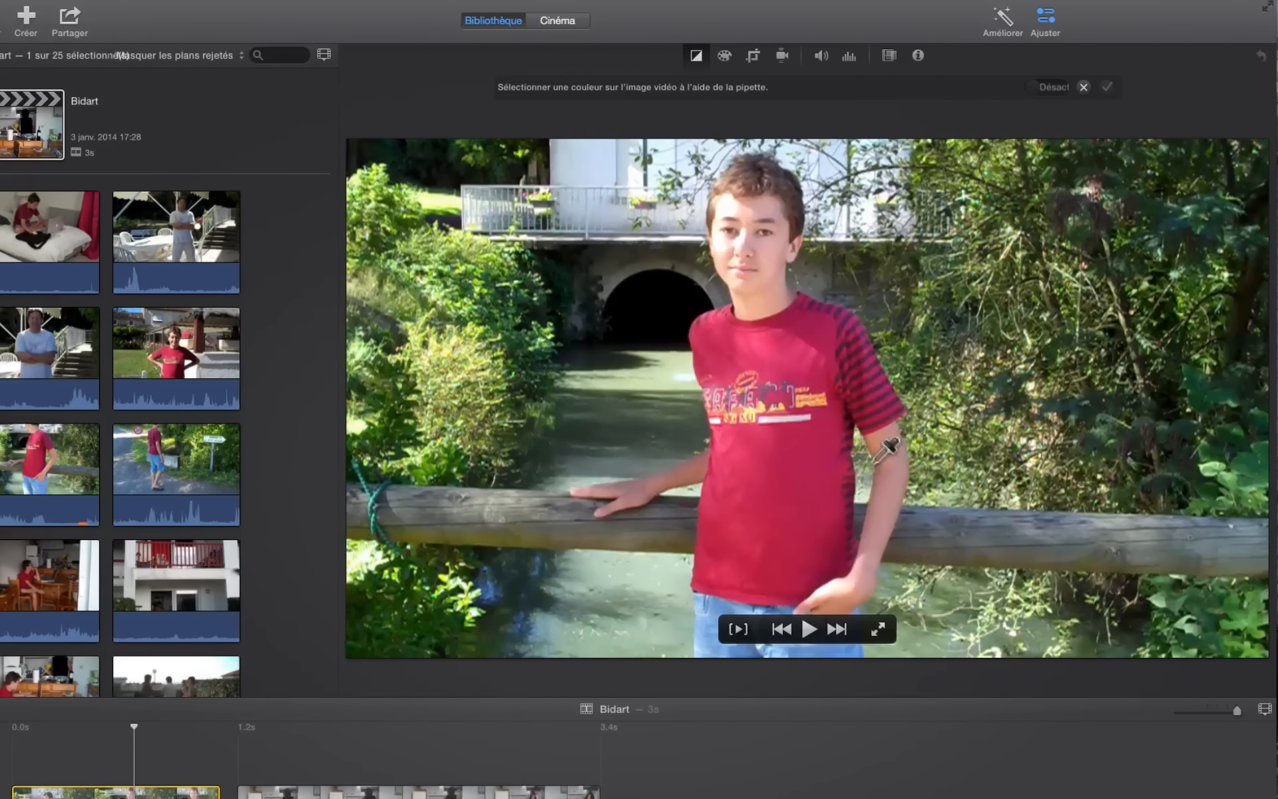
click(882, 449)
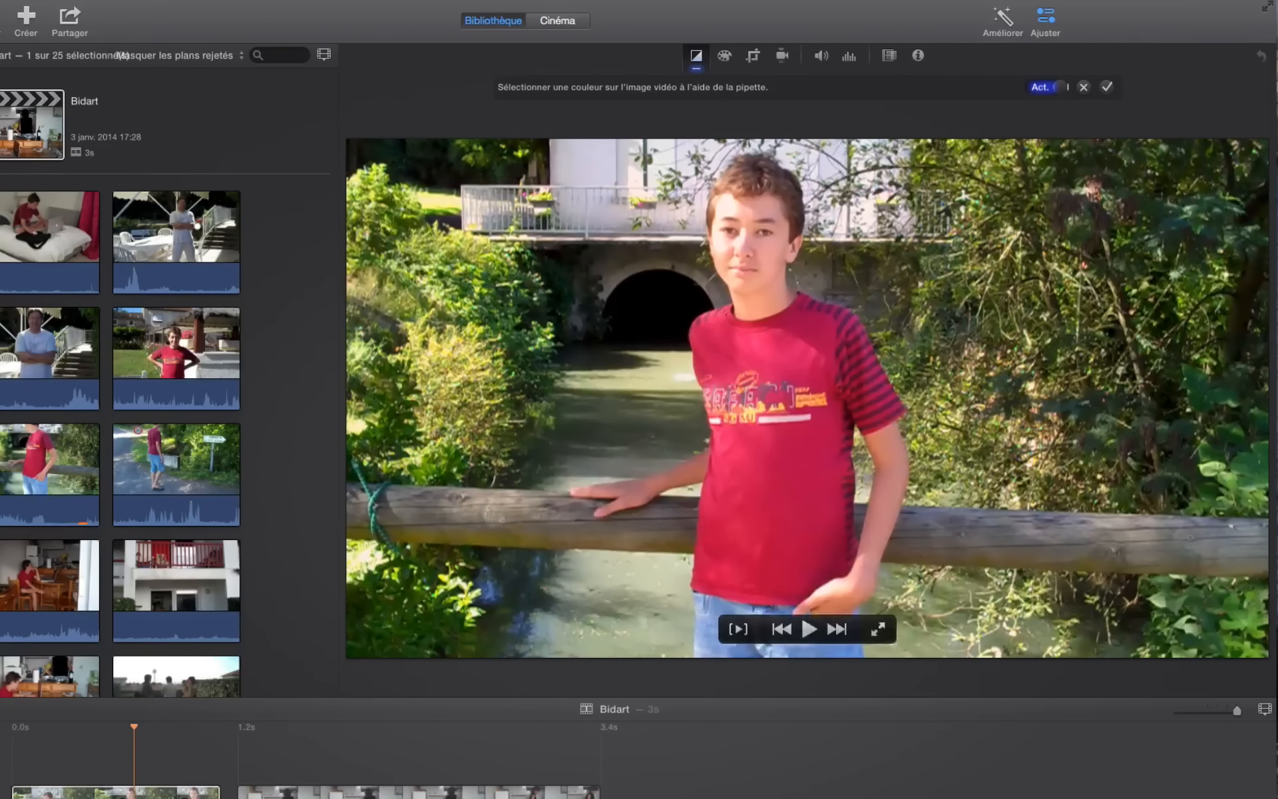
click(1044, 88)
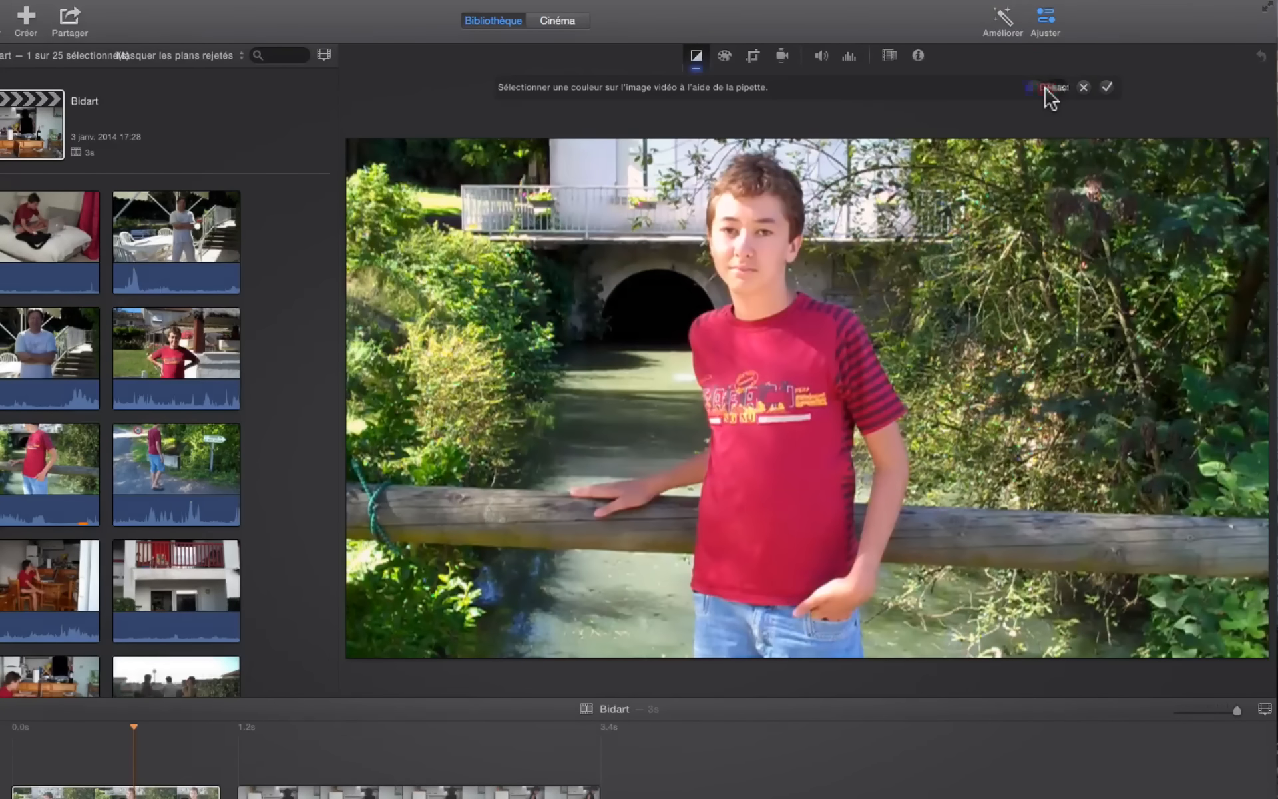
click(1045, 87)
click(1044, 88)
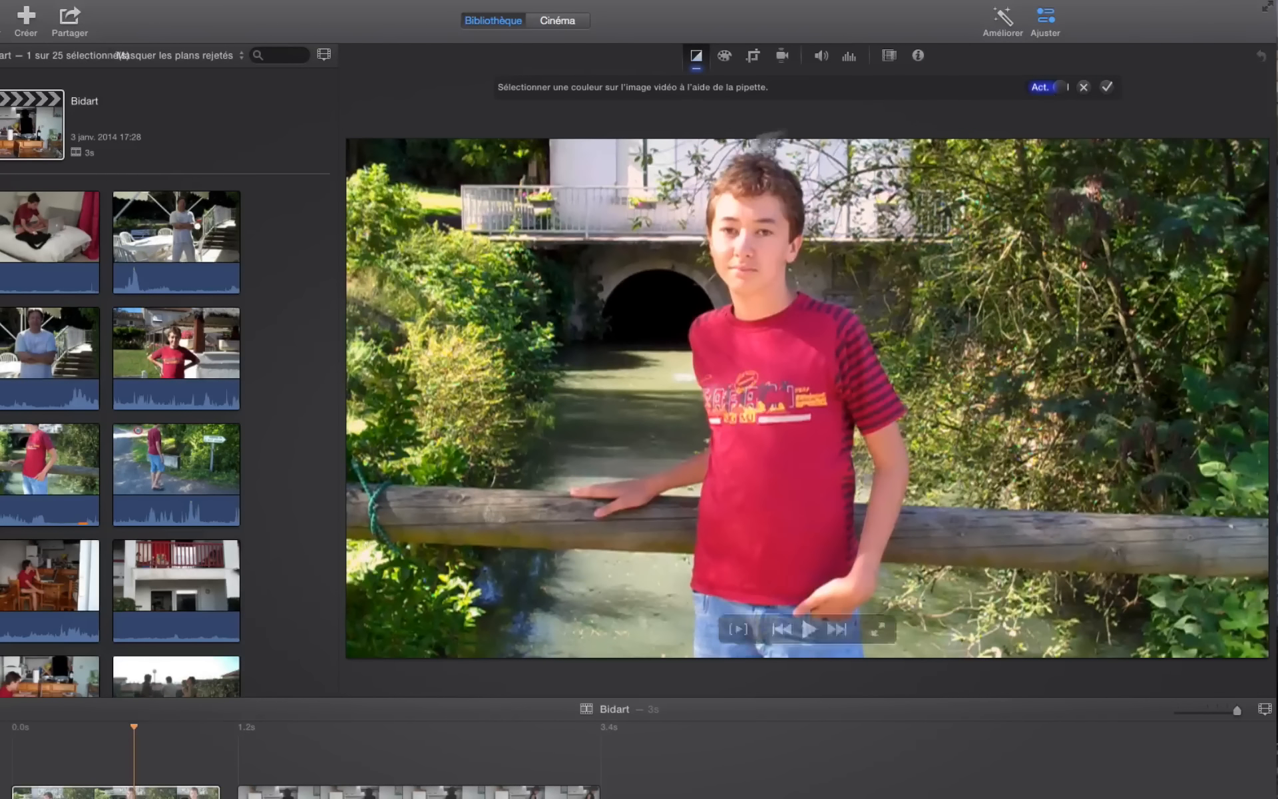
click(697, 60)
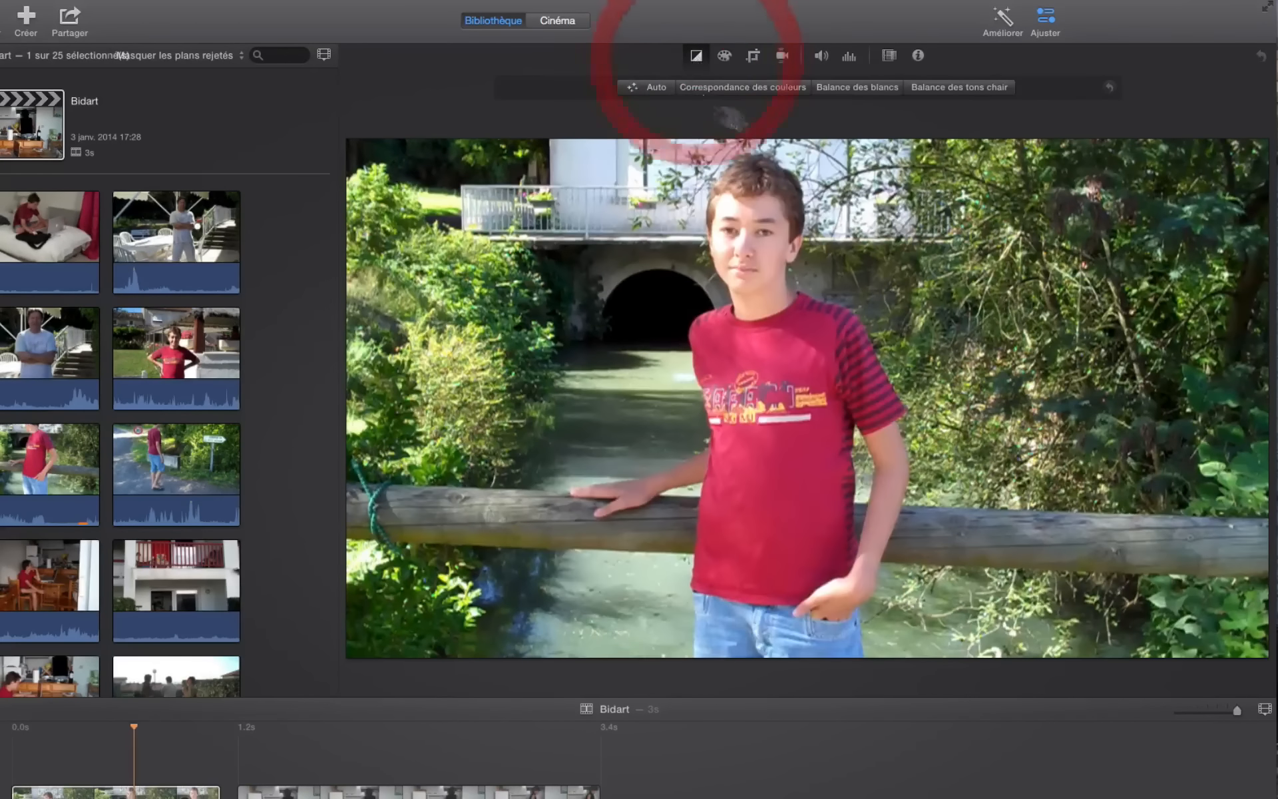
- Try a white balance sampled from the white house wall, and a skin tone balance sampled from the boy's neck
click(866, 86)
click(585, 152)
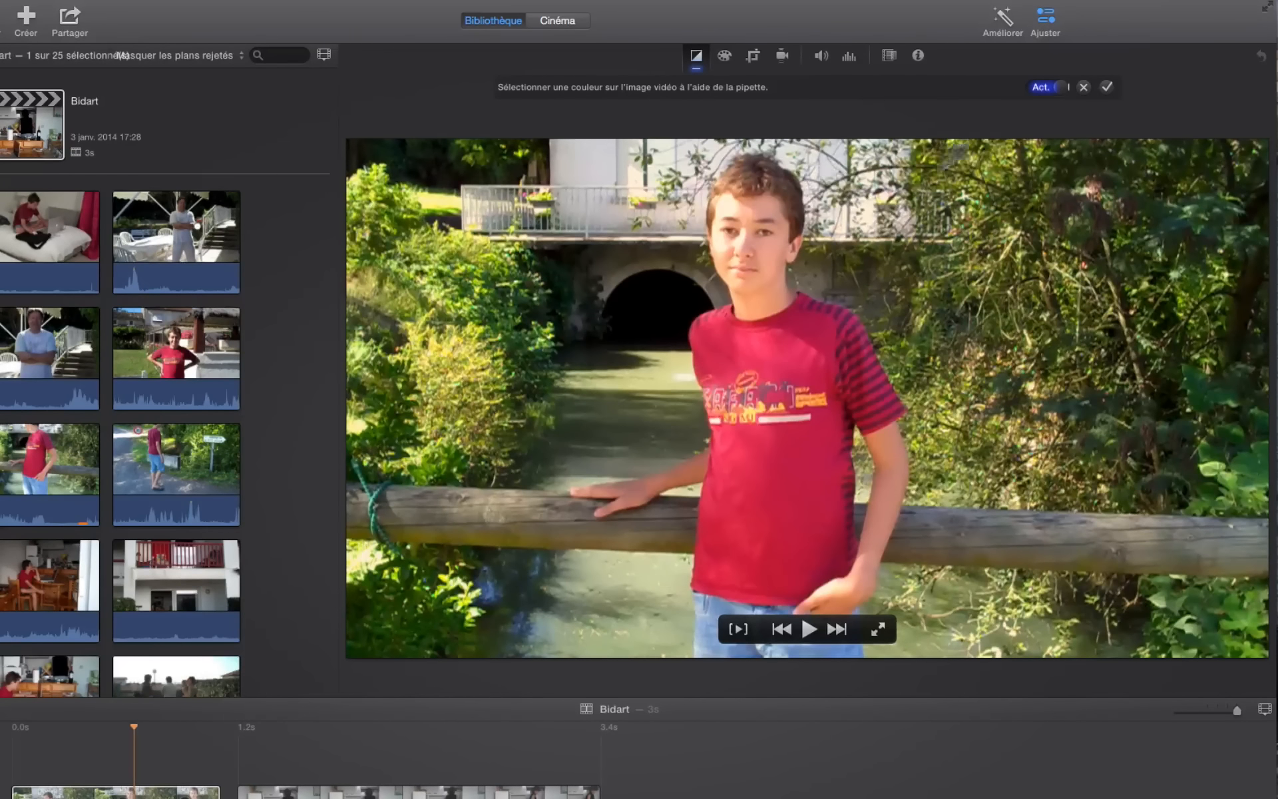
click(695, 55)
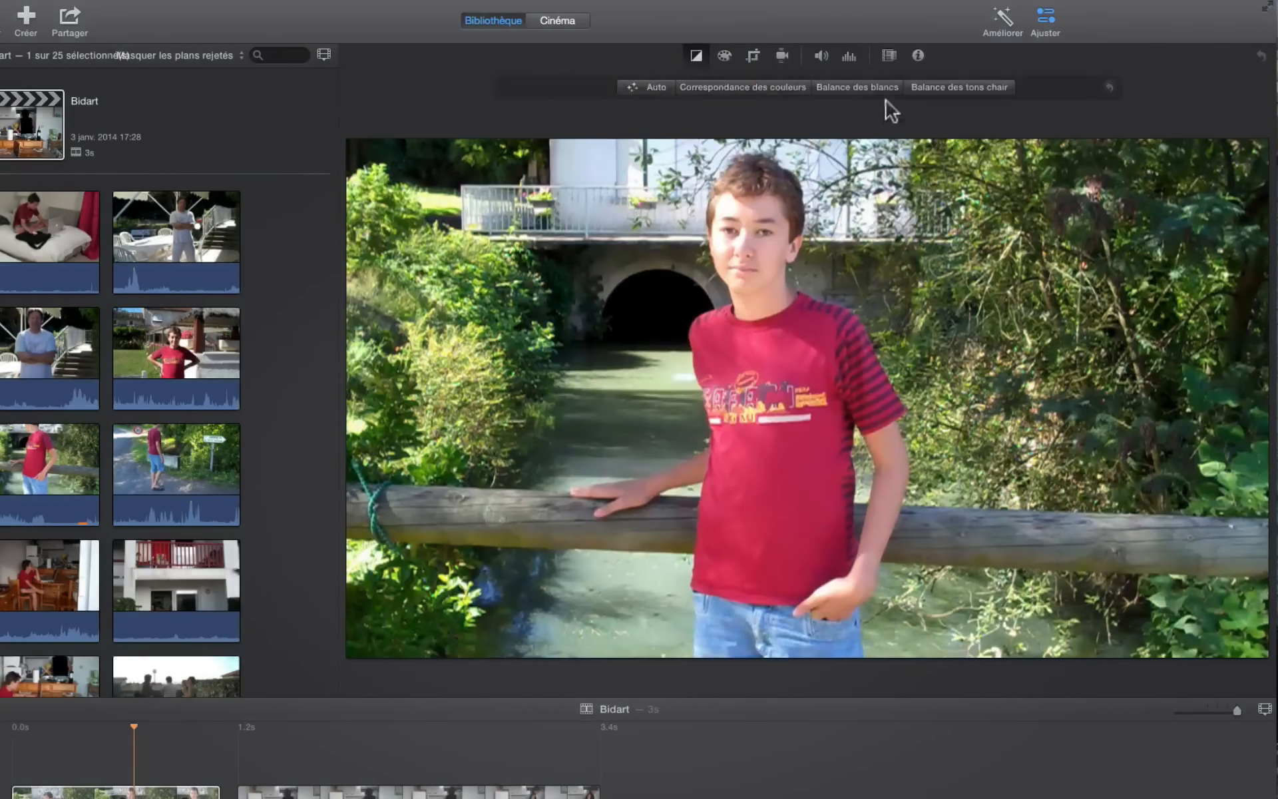
click(948, 91)
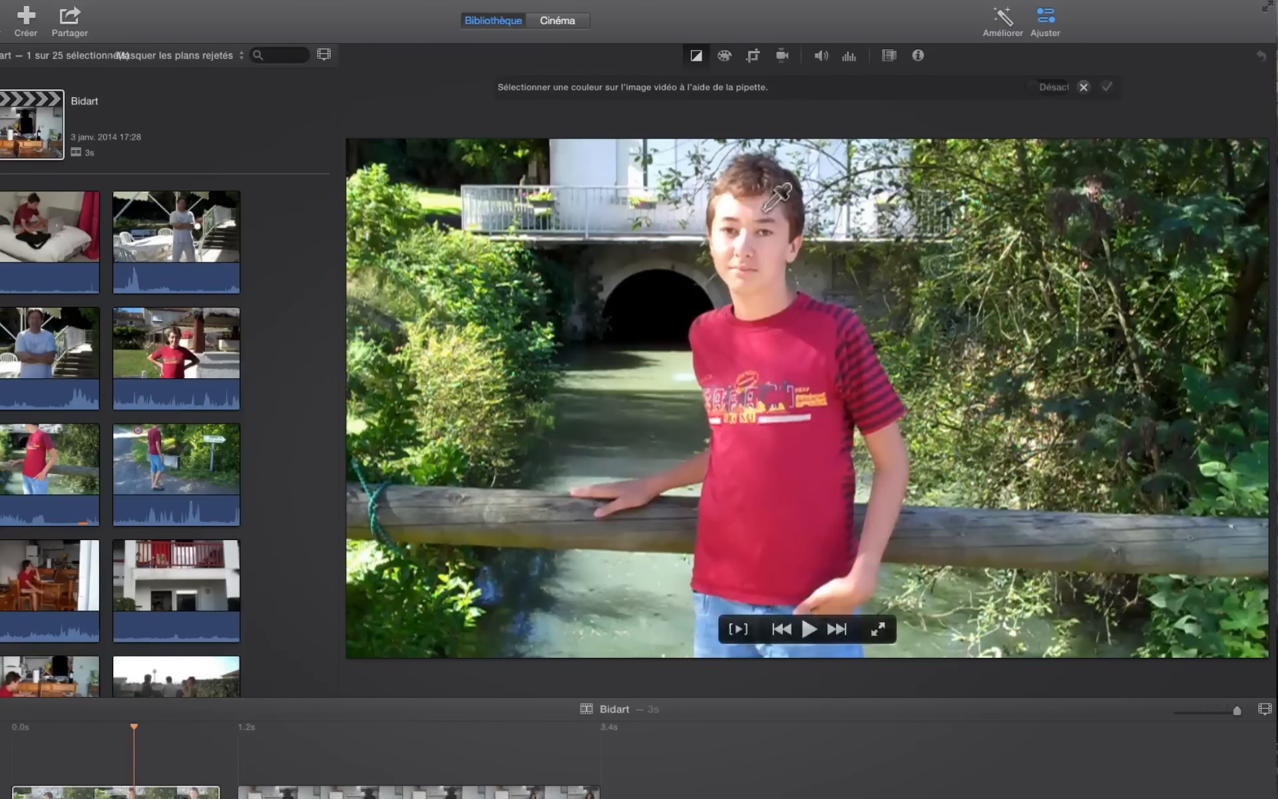
click(744, 305)
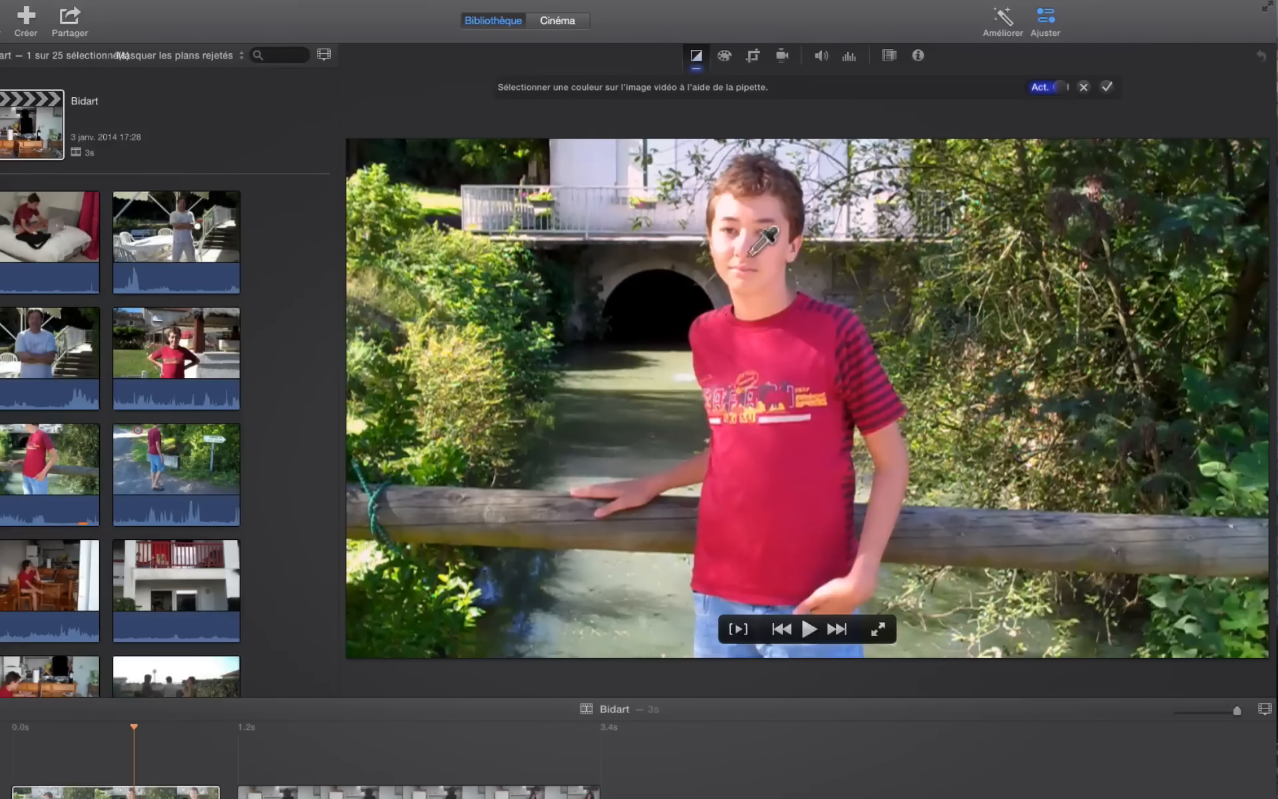
- Discard the skin tone balance and use colour correction to raise the clip's shadows level slightly above its default
click(725, 55)
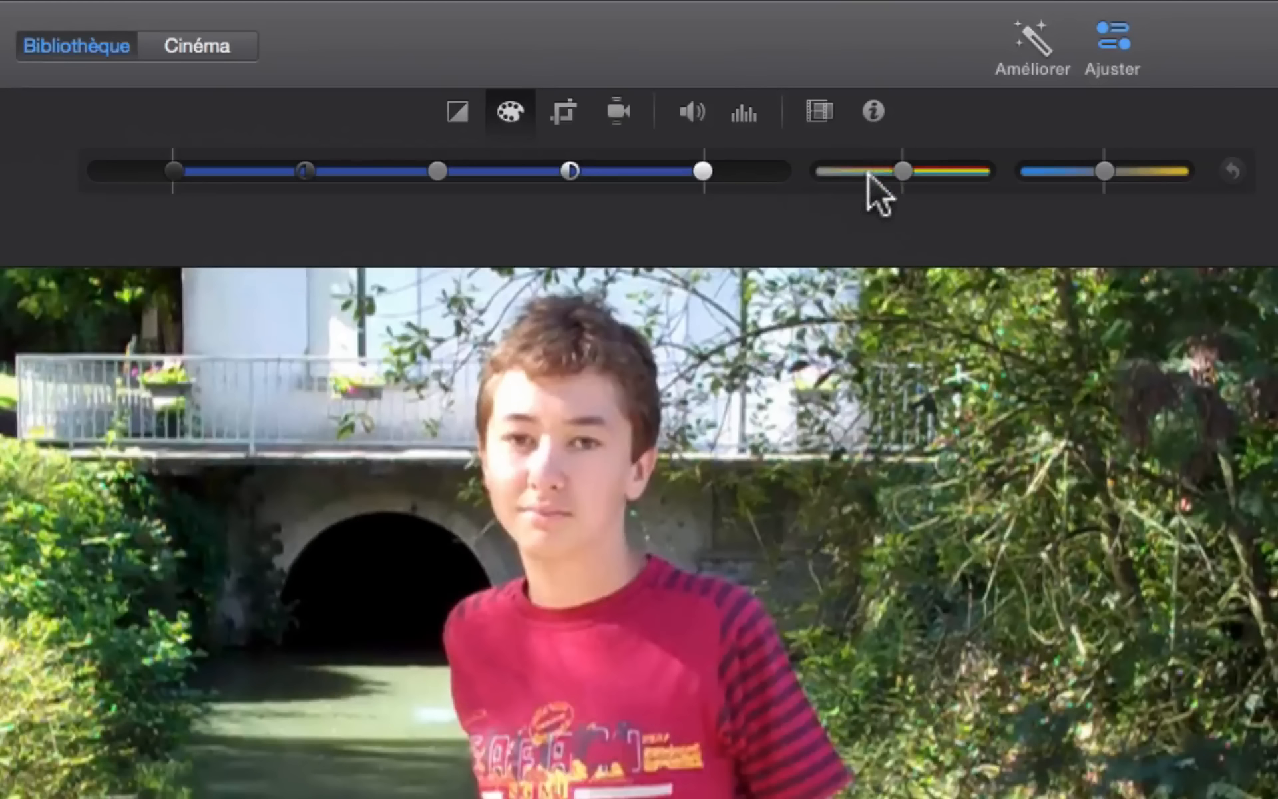
mouse_move(902, 171)
mouse_down()
mouse_move(689, 175)
mouse_move(1261, 184)
mouse_move(898, 180)
mouse_up()
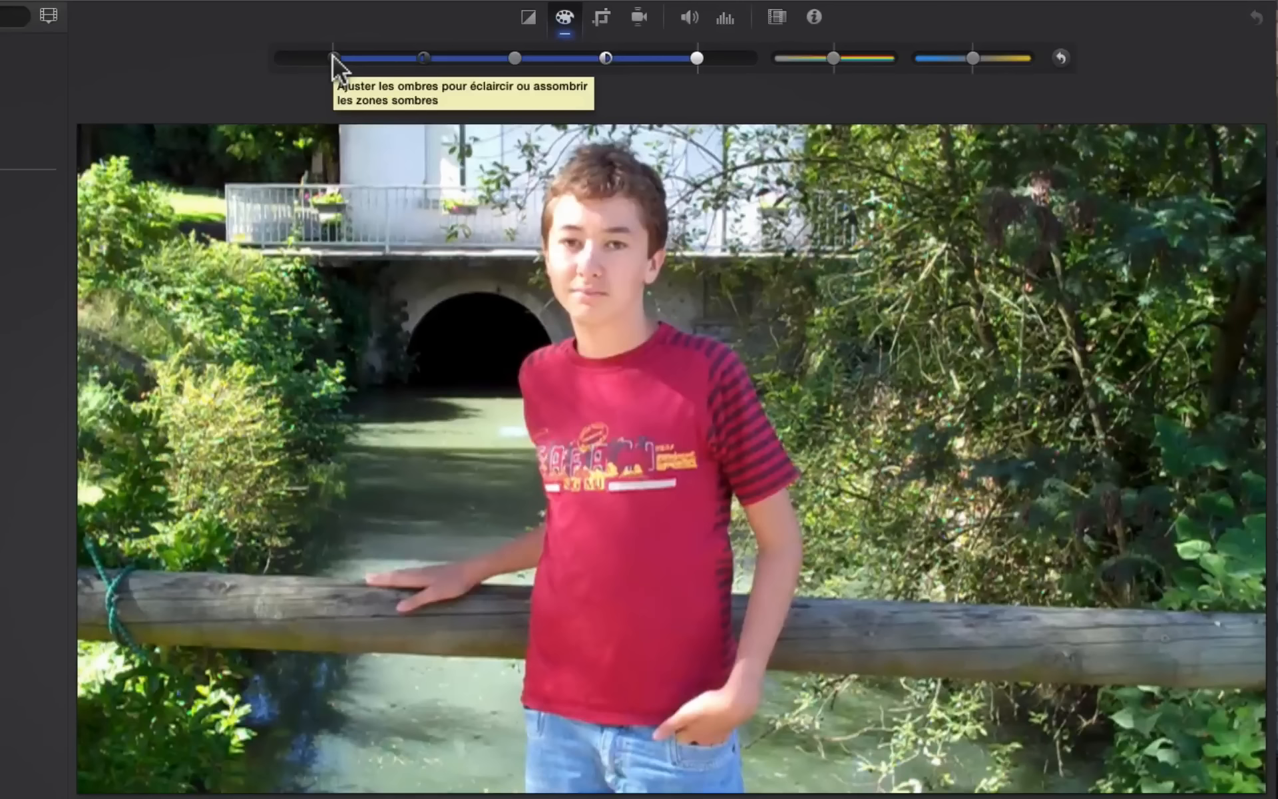
mouse_move(653, 505)
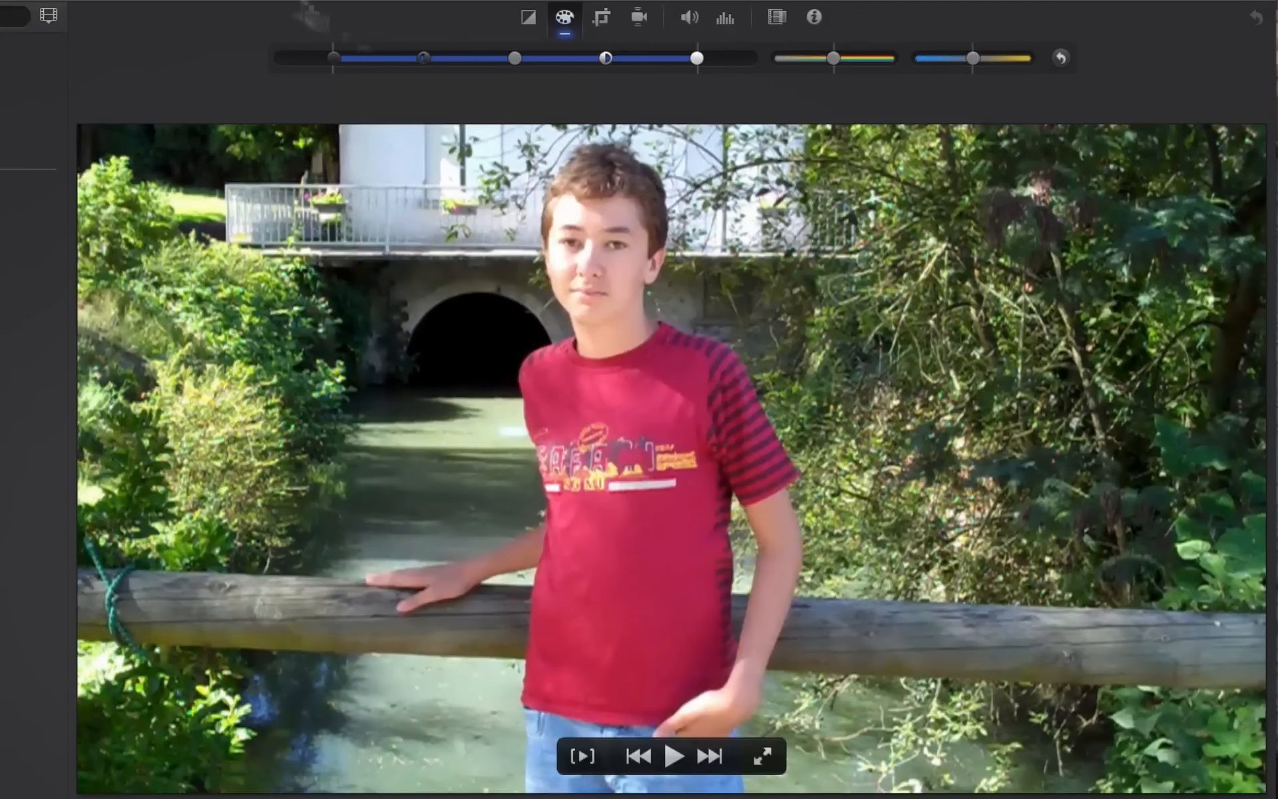
mouse_move(334, 58)
mouse_down()
mouse_move(304, 58)
mouse_move(372, 54)
mouse_move(295, 54)
mouse_move(377, 54)
mouse_move(283, 61)
mouse_move(334, 58)
mouse_up()
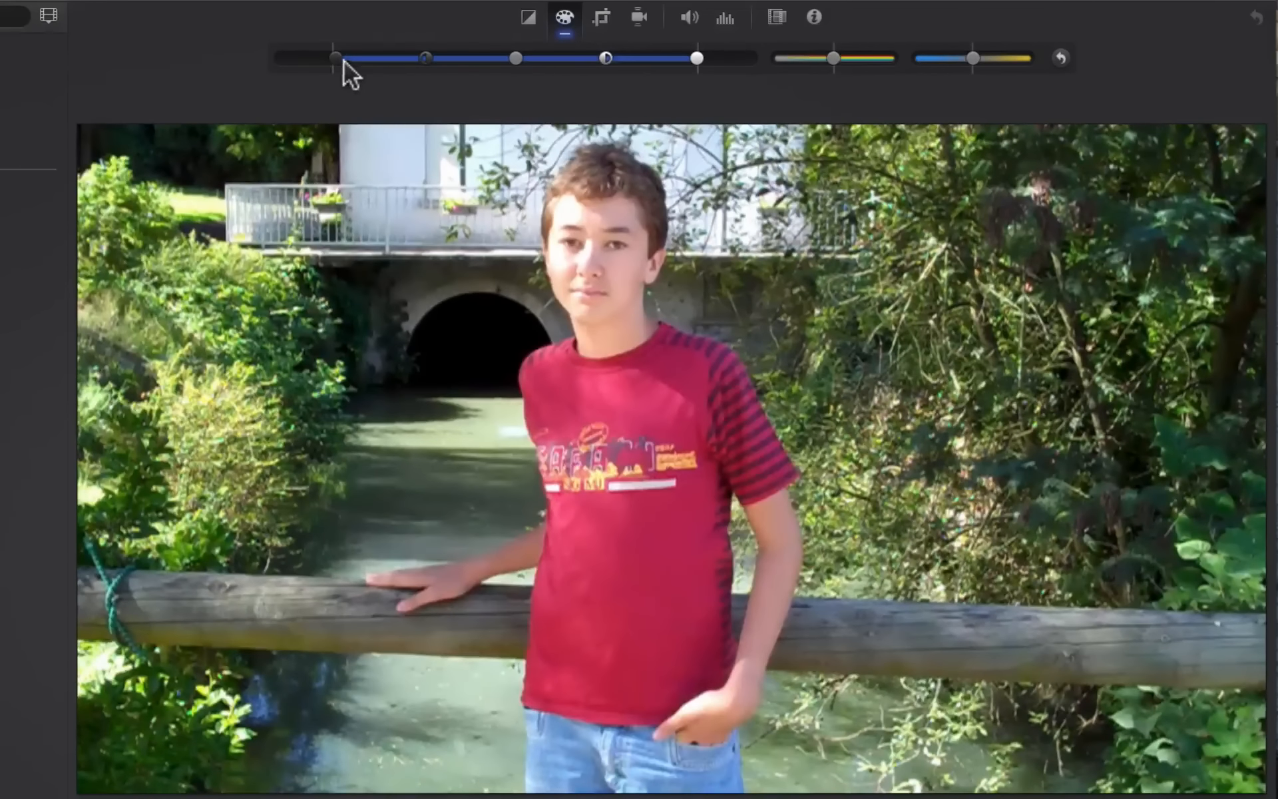
mouse_move(336, 58)
mouse_down()
mouse_move(376, 57)
mouse_move(303, 50)
mouse_move(334, 56)
mouse_up()
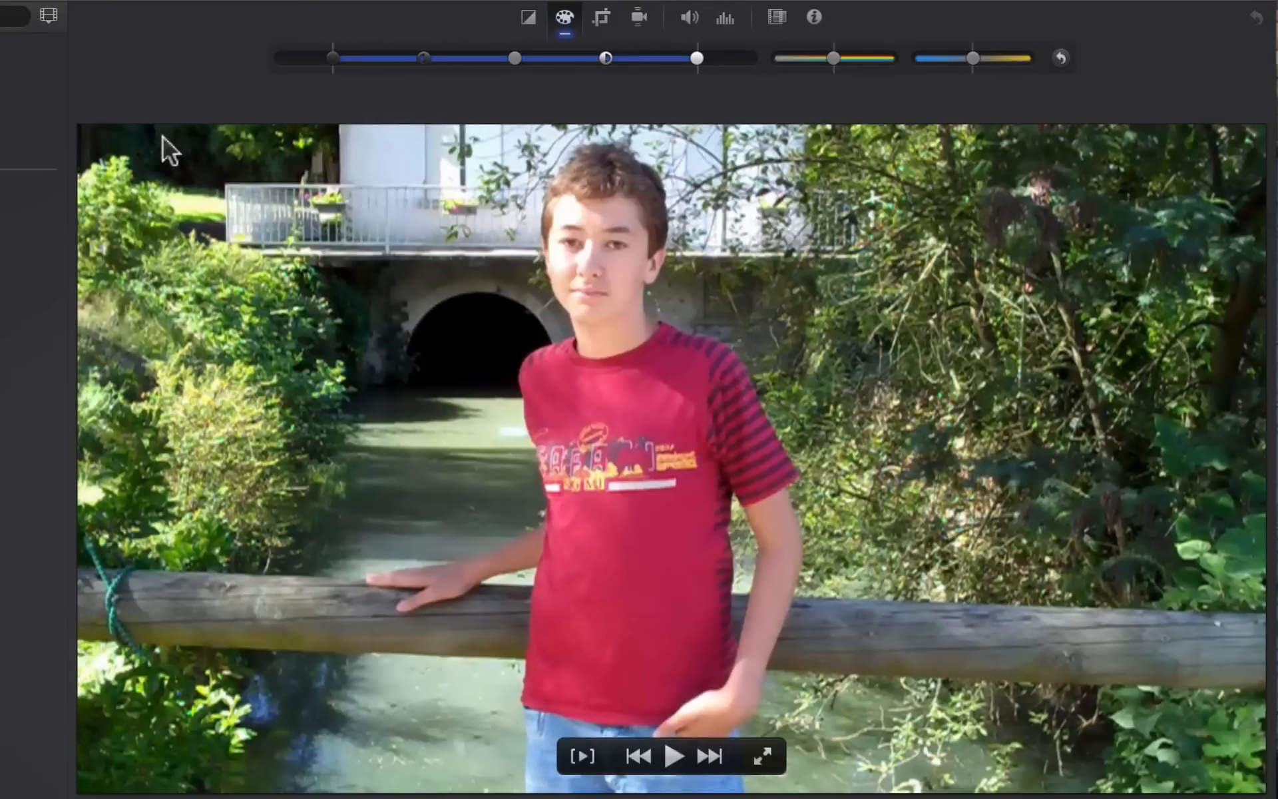
mouse_move(337, 58)
mouse_down()
mouse_move(353, 57)
mouse_move(322, 59)
mouse_move(340, 64)
mouse_up()
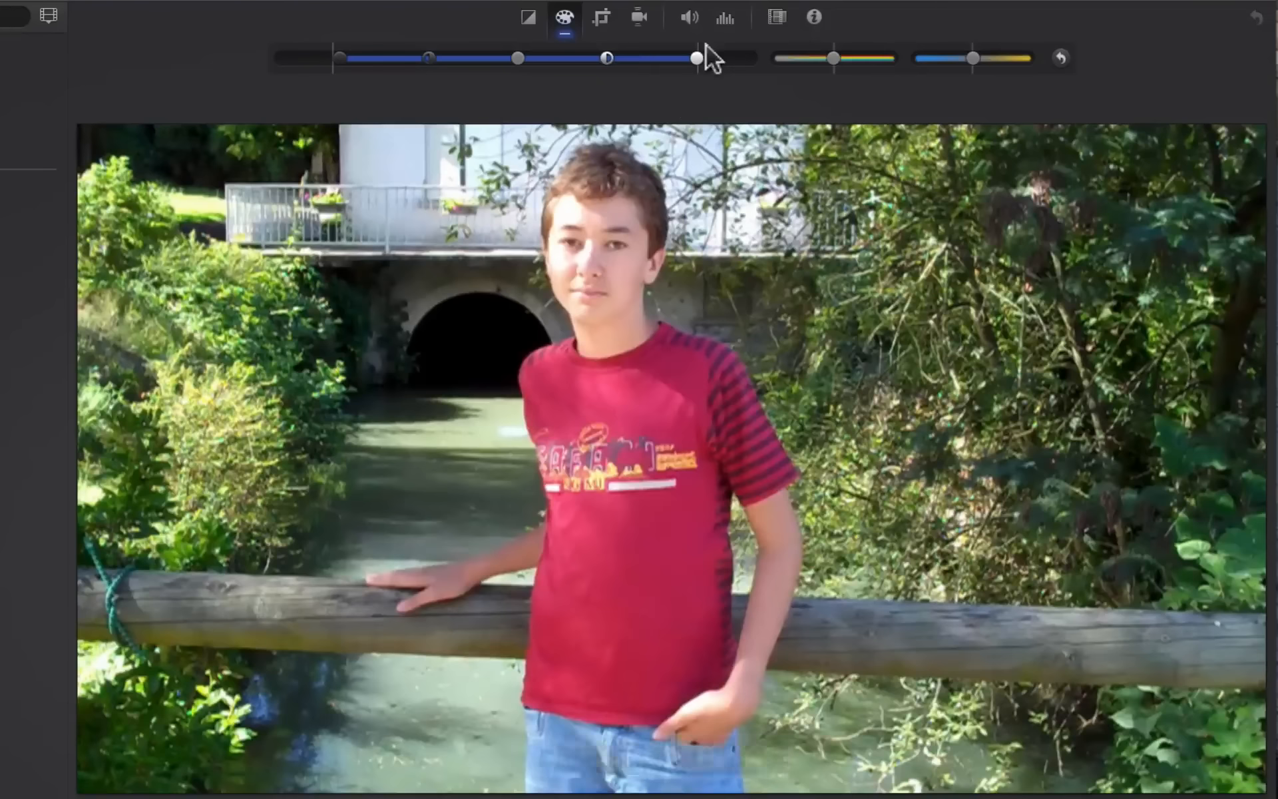
- Lower the clip's highlights slightly and darken its overall brightness
drag(696, 53, 696, 54)
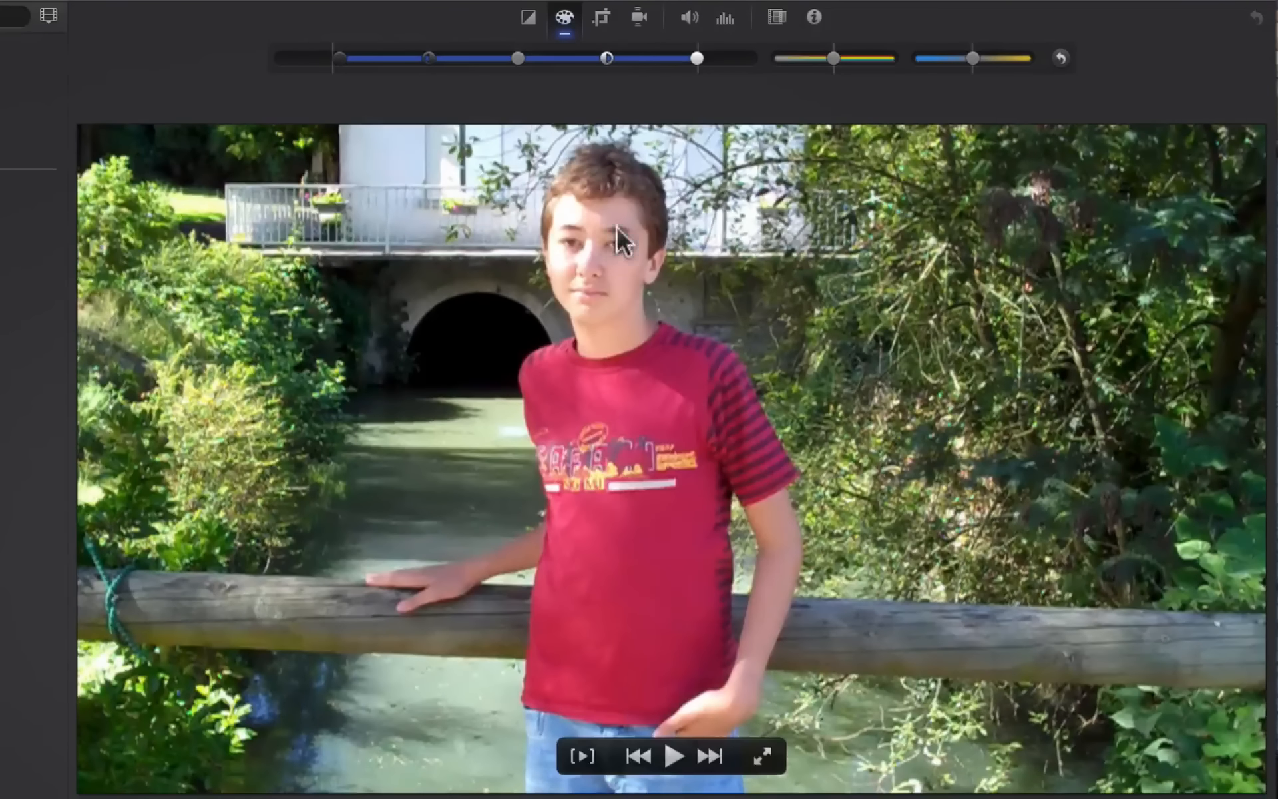
mouse_move(696, 56)
mouse_down()
mouse_move(760, 57)
mouse_move(667, 57)
mouse_move(730, 57)
mouse_move(670, 58)
mouse_move(696, 57)
mouse_move(670, 59)
mouse_move(684, 57)
mouse_up()
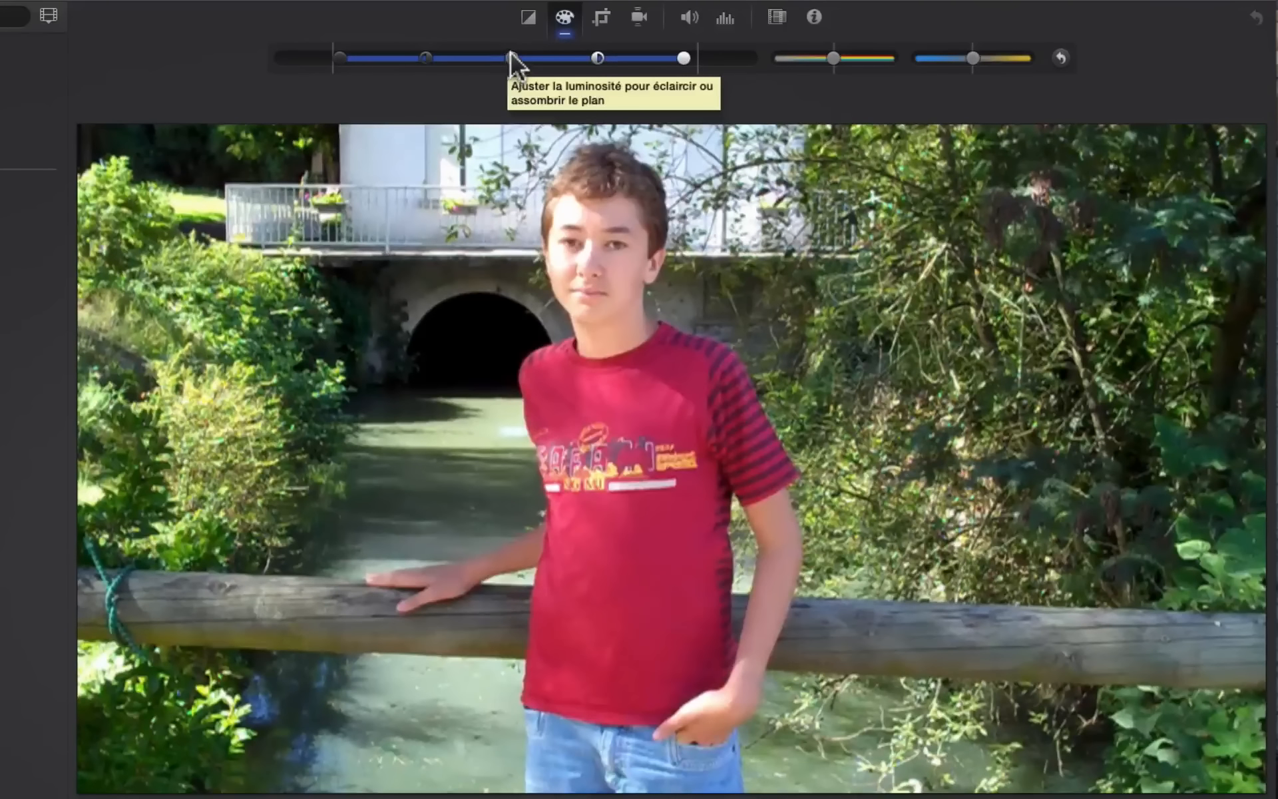
drag(511, 53, 477, 59)
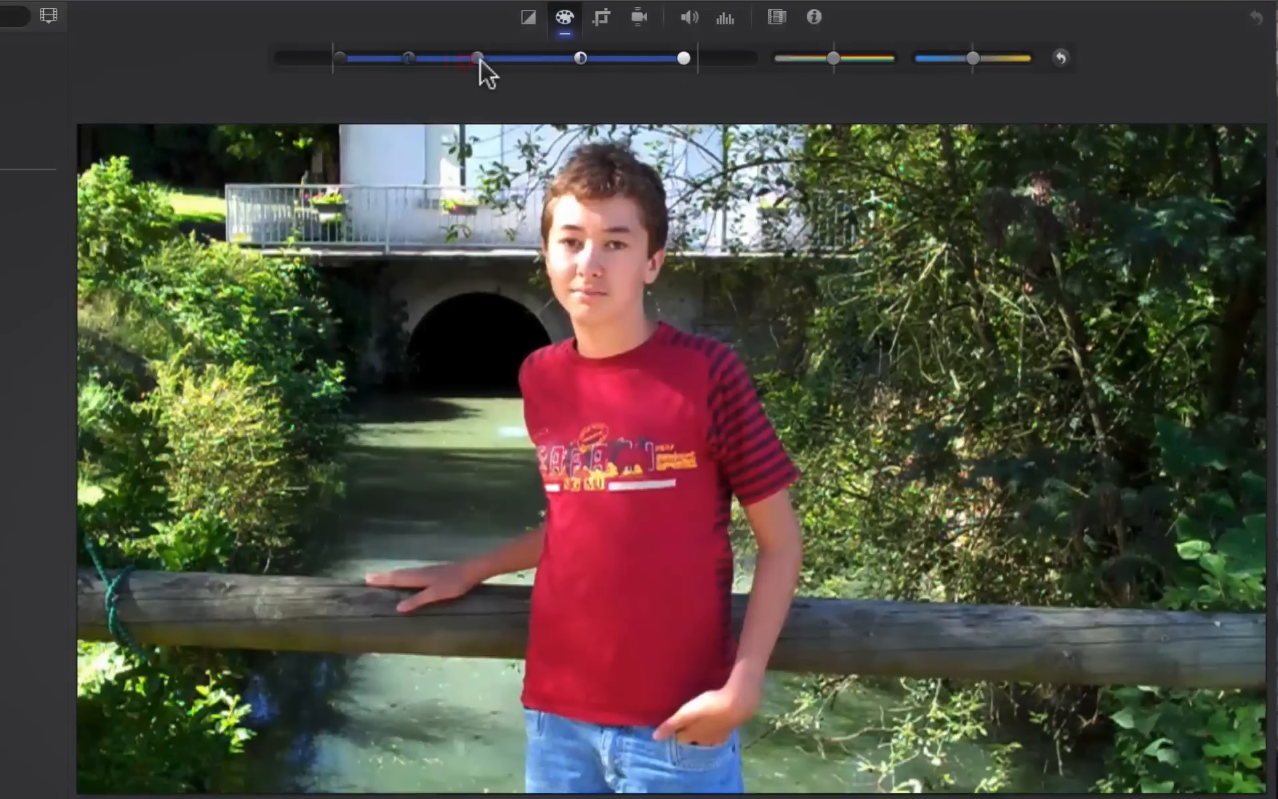
- Fine-tune the highlights, shadows, brightness and contrast, keeping shadows near their default and highlights and brightness moderately below theirs
drag(684, 58, 689, 58)
mouse_move(340, 58)
mouse_down()
mouse_move(285, 59)
mouse_move(362, 56)
mouse_move(342, 58)
mouse_up()
click(334, 56)
mouse_move(482, 58)
mouse_down()
mouse_move(513, 58)
mouse_move(478, 58)
mouse_move(498, 58)
mouse_up()
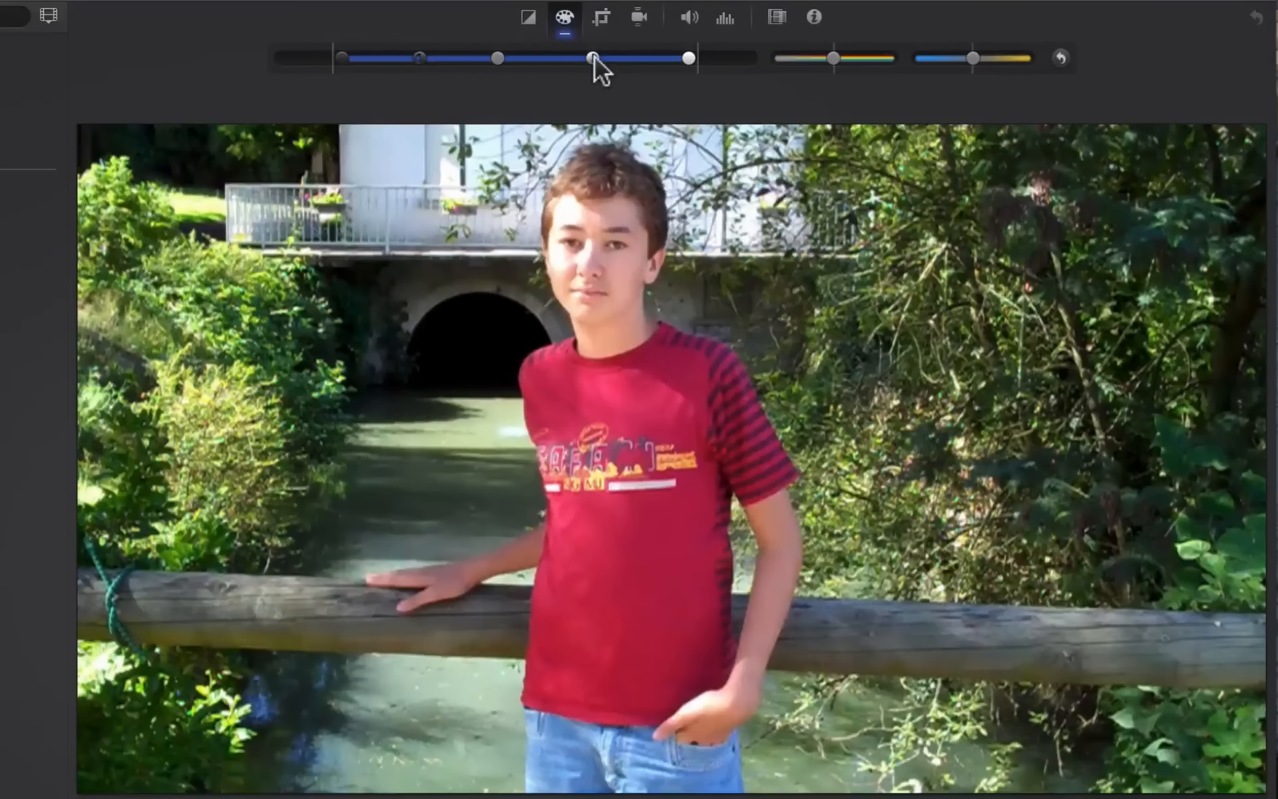
mouse_move(418, 58)
mouse_down()
mouse_move(510, 50)
mouse_move(201, 60)
mouse_move(438, 52)
mouse_move(421, 52)
mouse_up()
drag(692, 57, 682, 58)
mouse_move(341, 58)
mouse_down()
mouse_move(361, 54)
mouse_move(341, 53)
mouse_up()
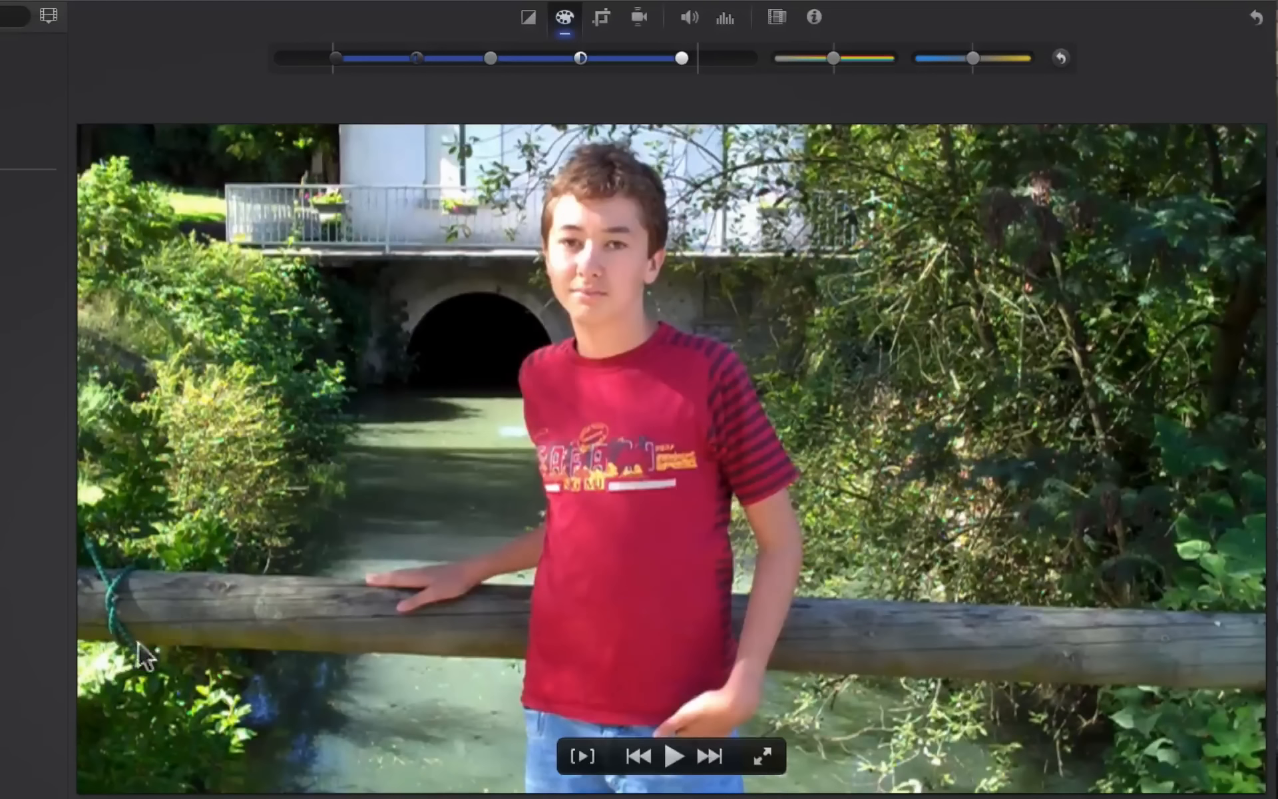
- Reduce the clip's colour saturation below its default and shift the colour temperature slightly toward blue
mouse_move(834, 62)
mouse_down()
mouse_move(695, 61)
mouse_move(920, 51)
mouse_move(842, 62)
mouse_up()
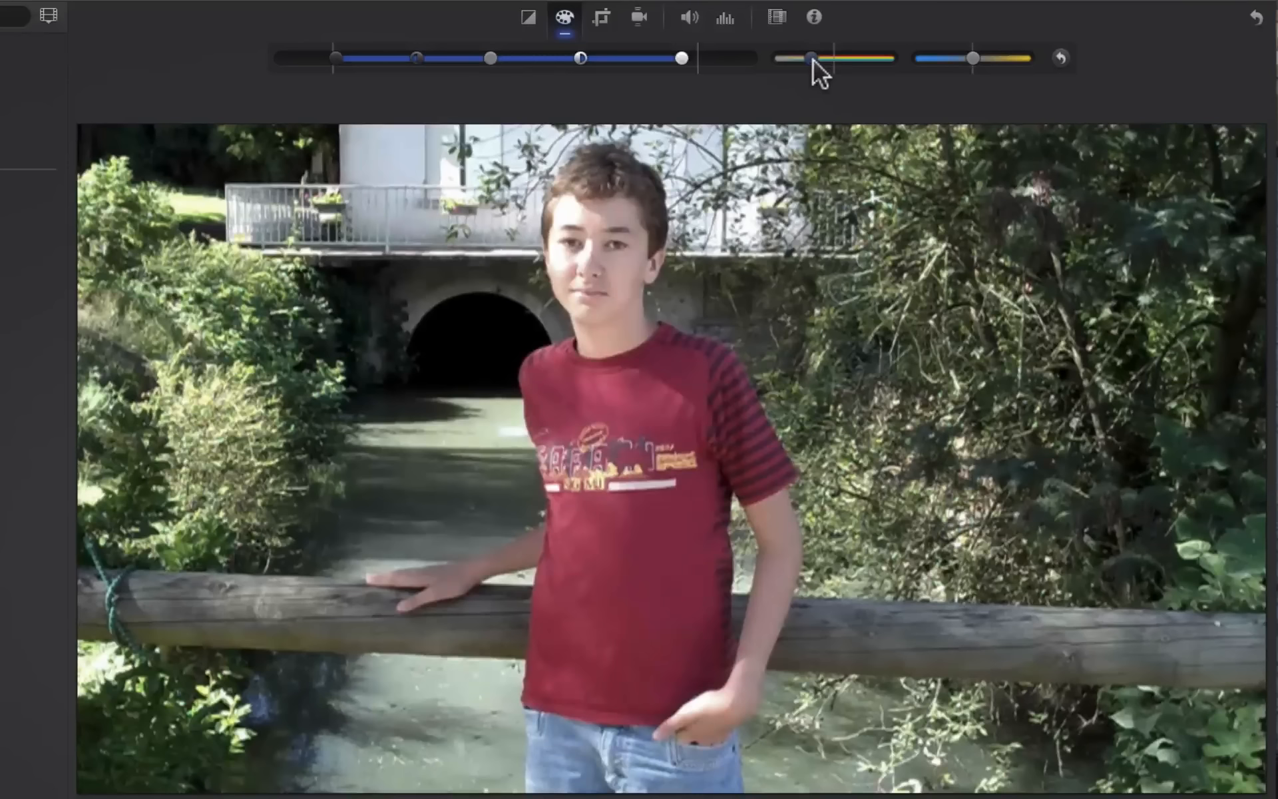
drag(813, 60, 814, 60)
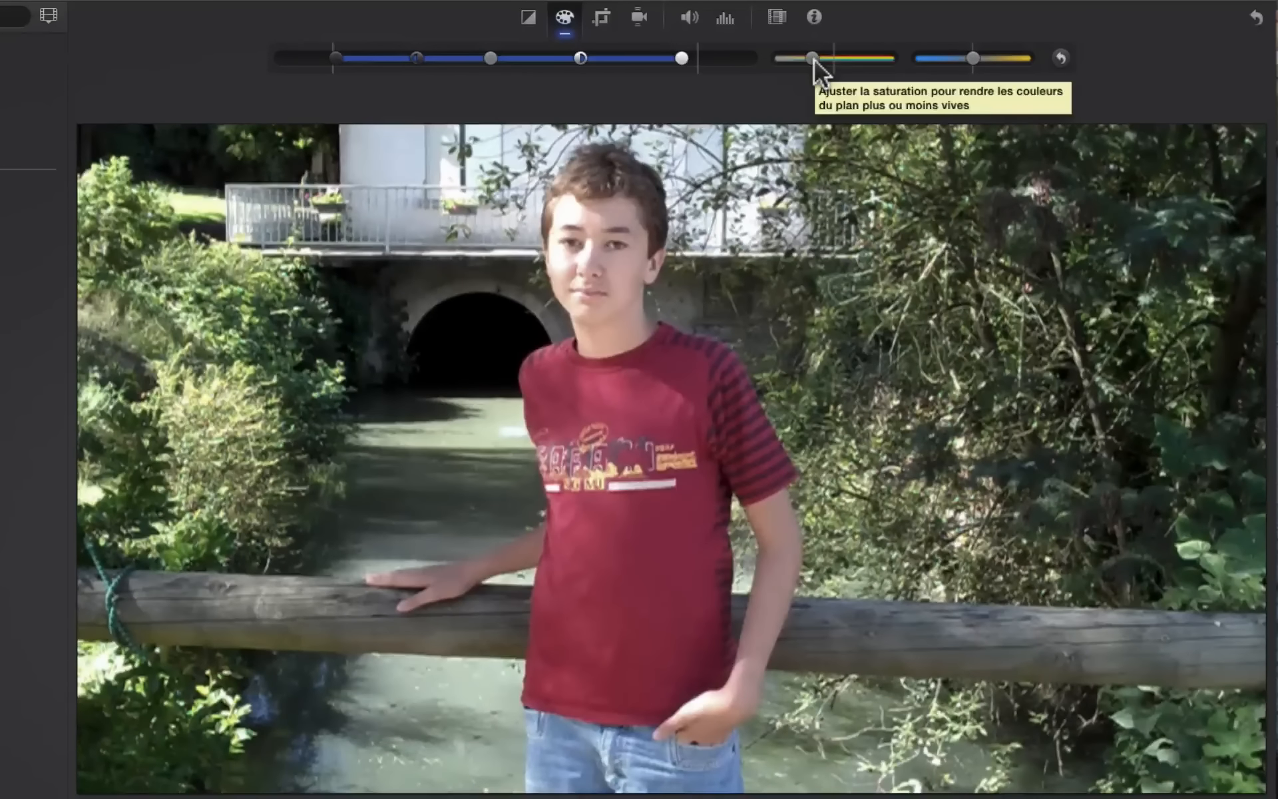
mouse_move(641, 241)
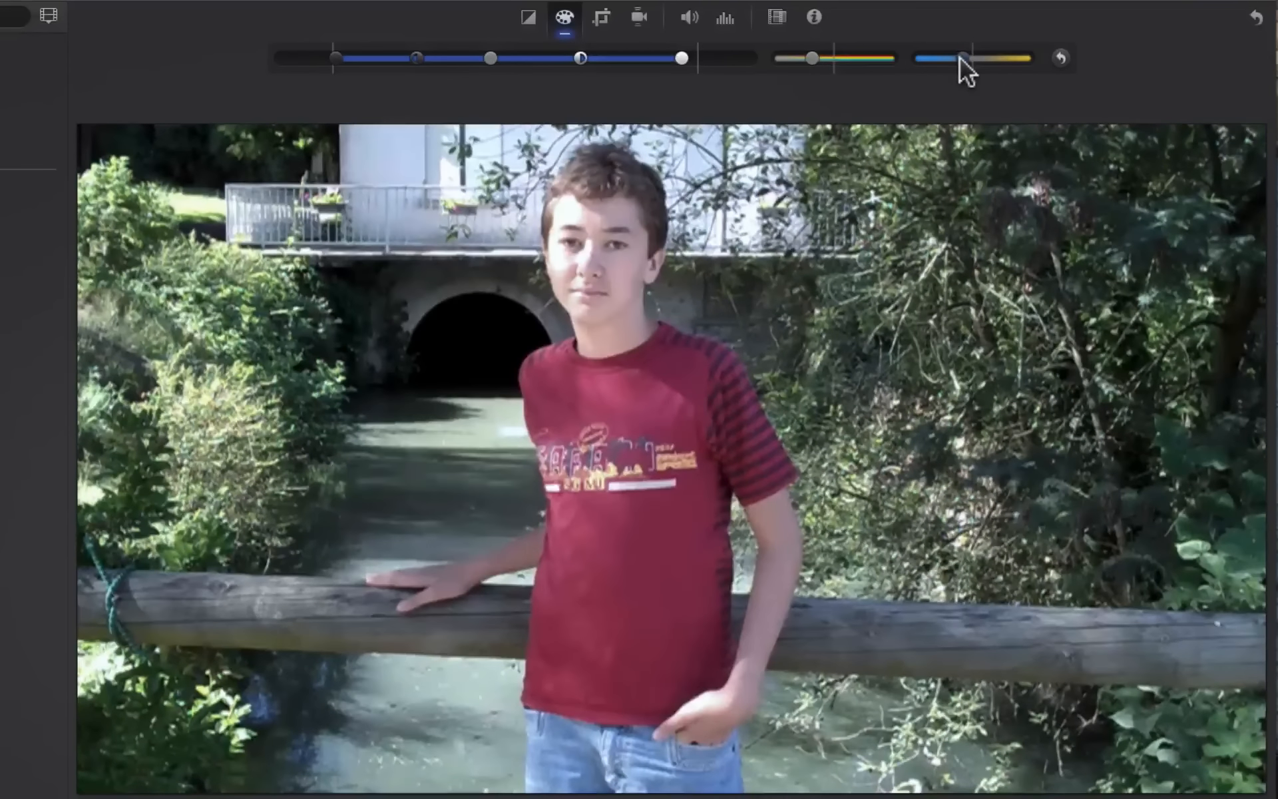
click(960, 57)
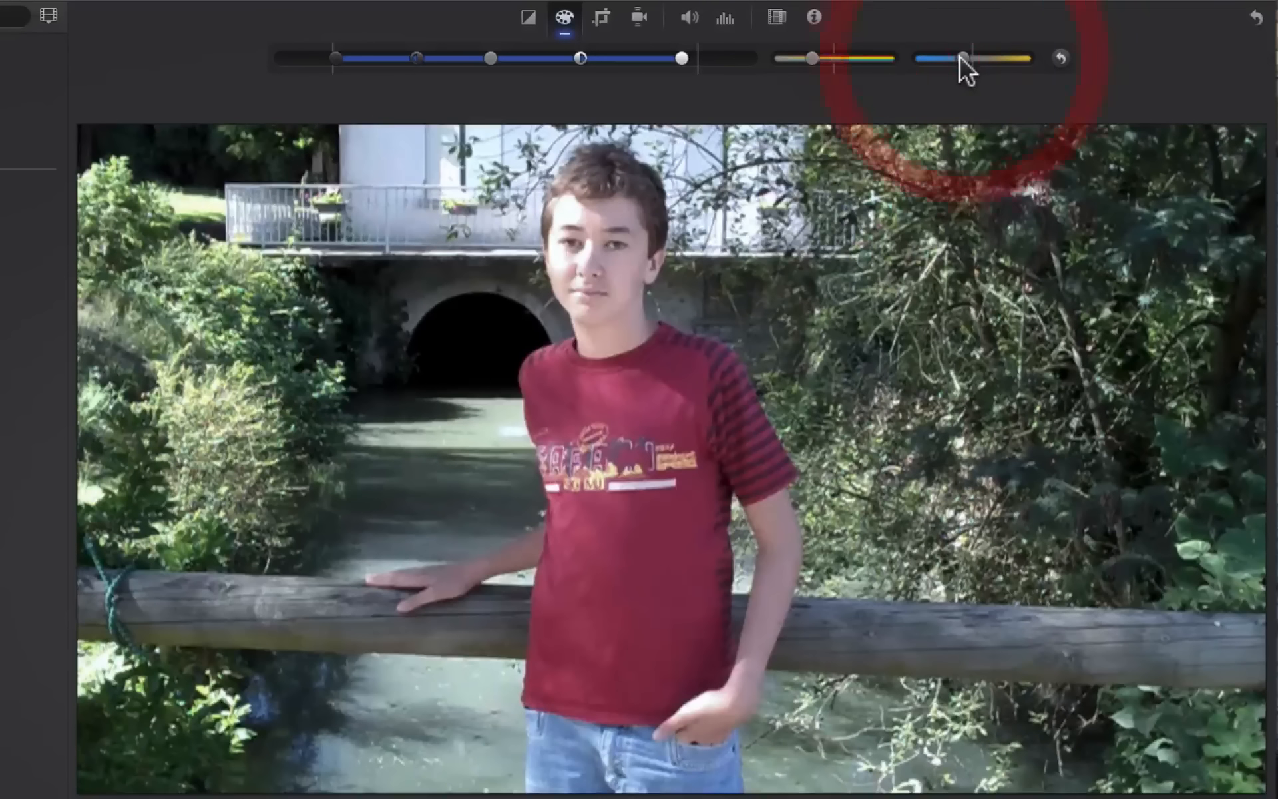